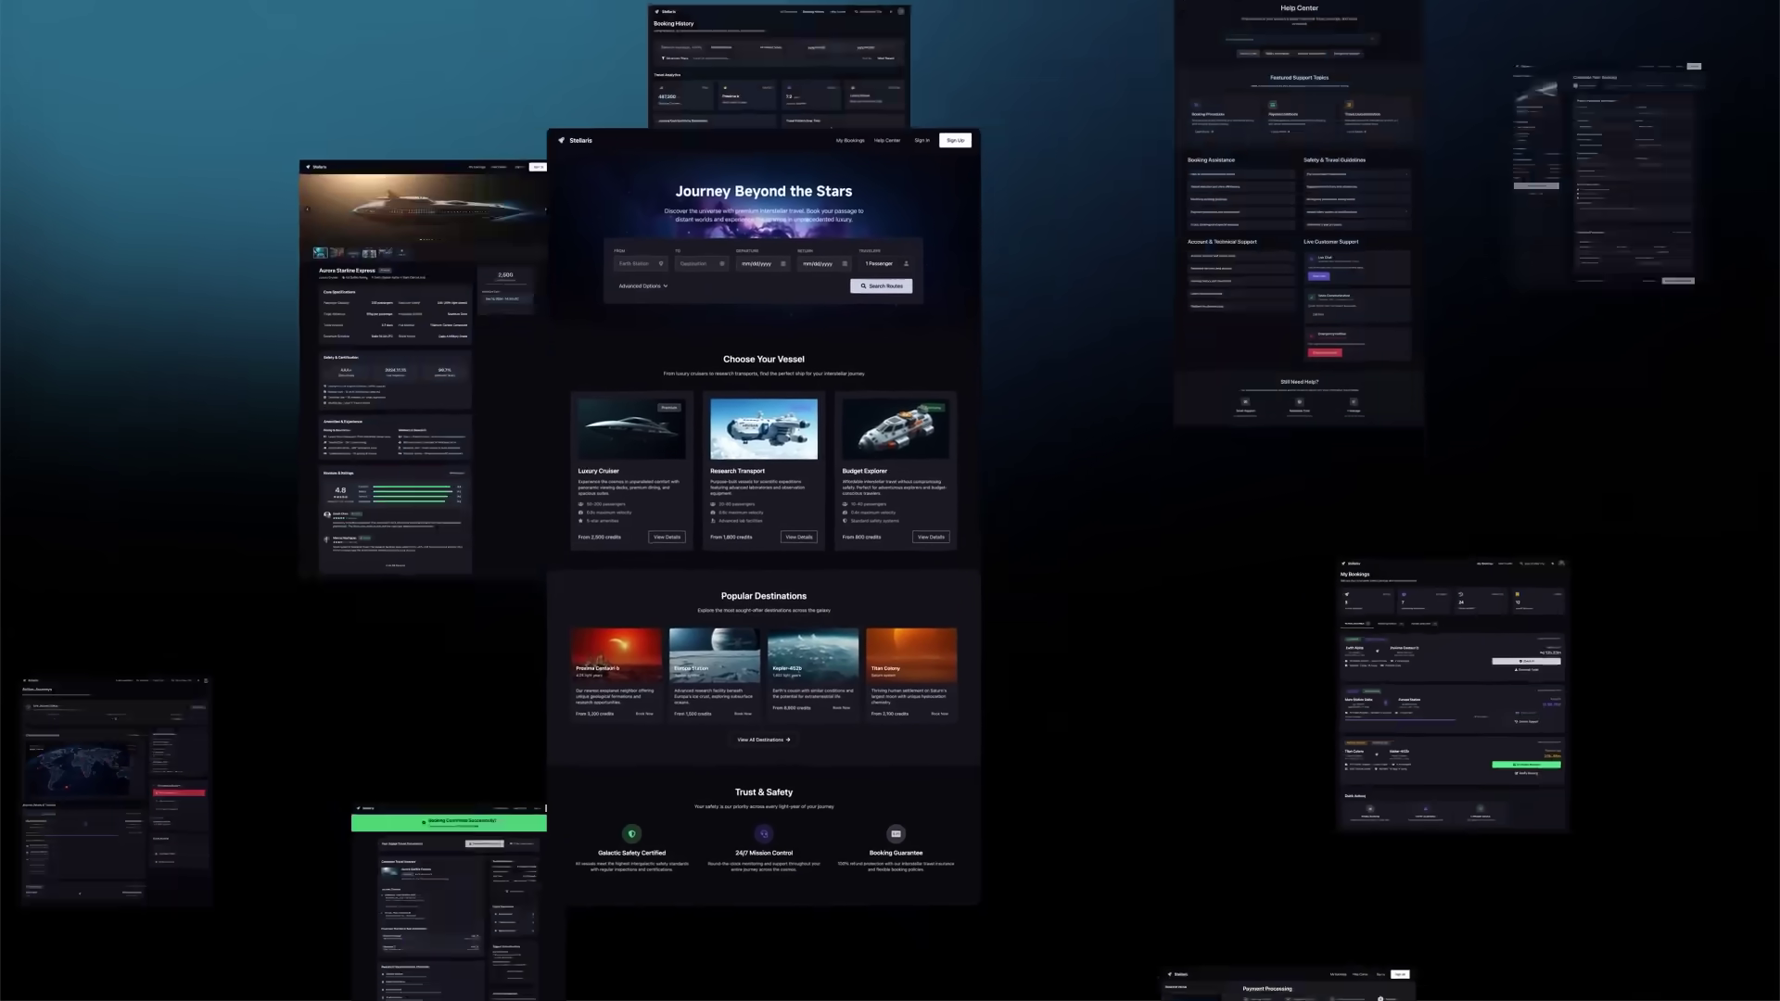
{"action": "left_click", "coordinate": [845, 188]}
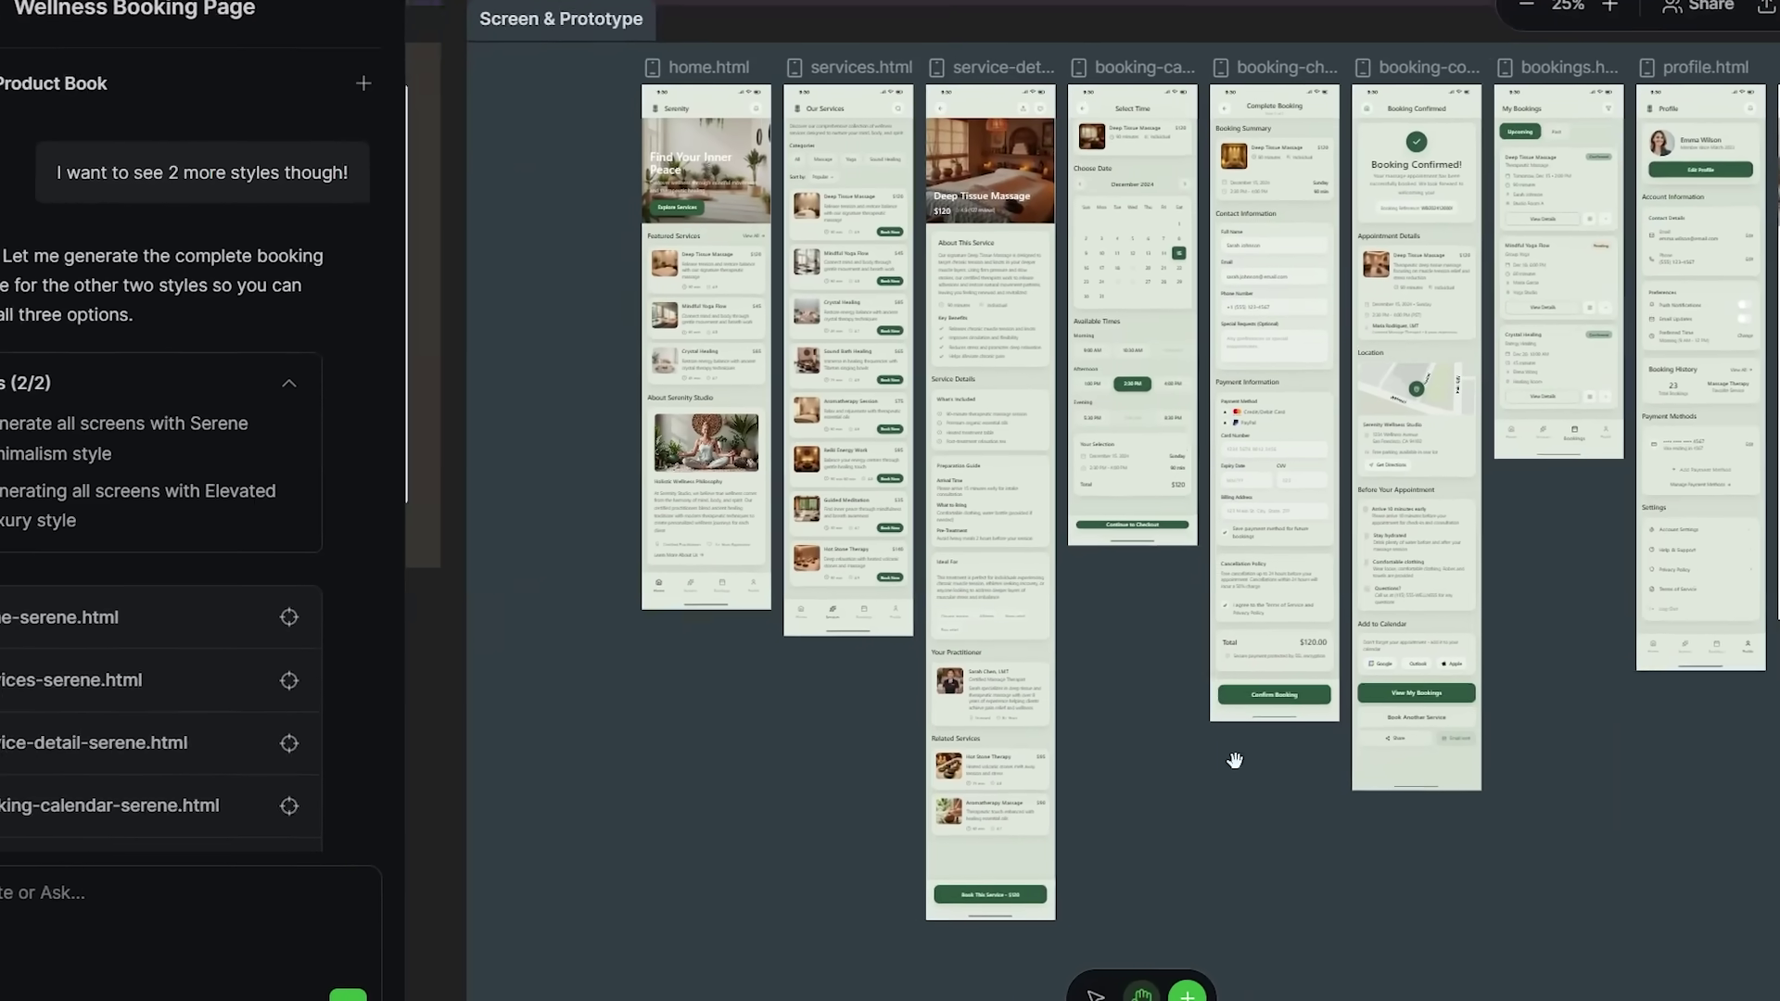
{"action": "left_click_drag", "start_coordinate": [649, 760], "coordinate": [1307, 746]}
{"action": "left_click_drag", "start_coordinate": [663, 718], "coordinate": [1061, 864]}
{"action": "scroll", "coordinate": [1113, 797], "scroll_direction": "up", "scroll_amount": 4}
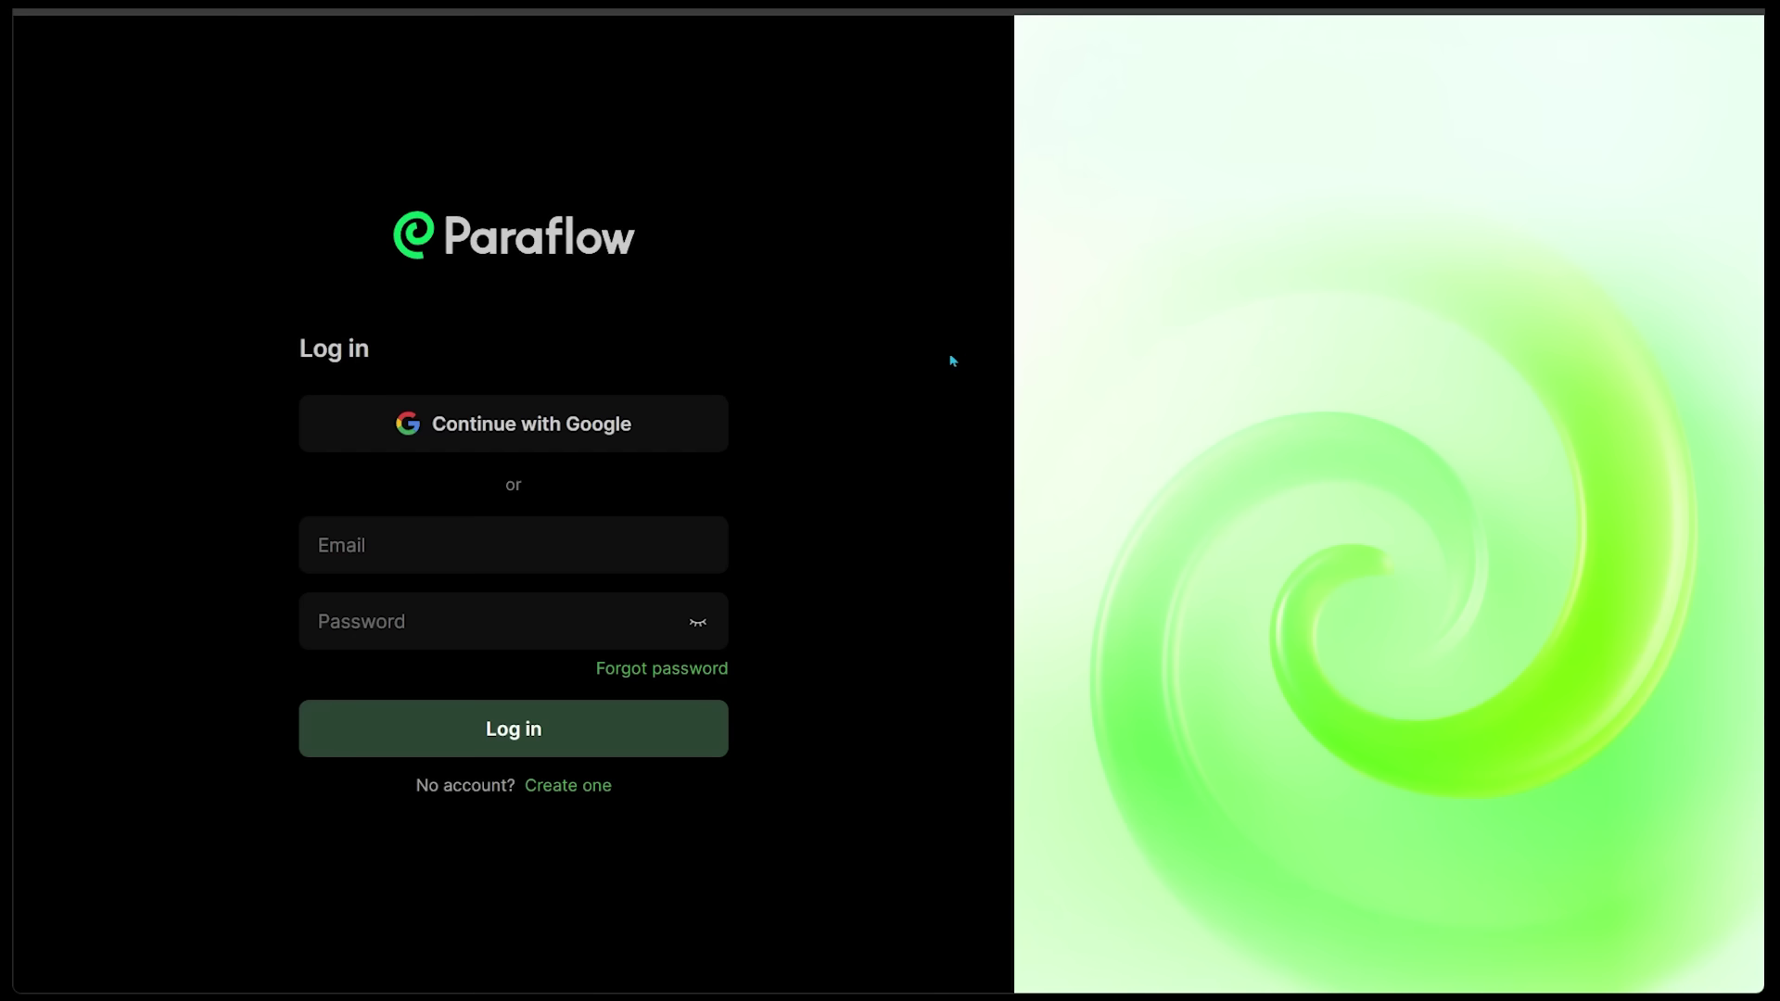
Step: Log in with Google and create a new blank project
{"action": "left_click", "coordinate": [521, 442]}
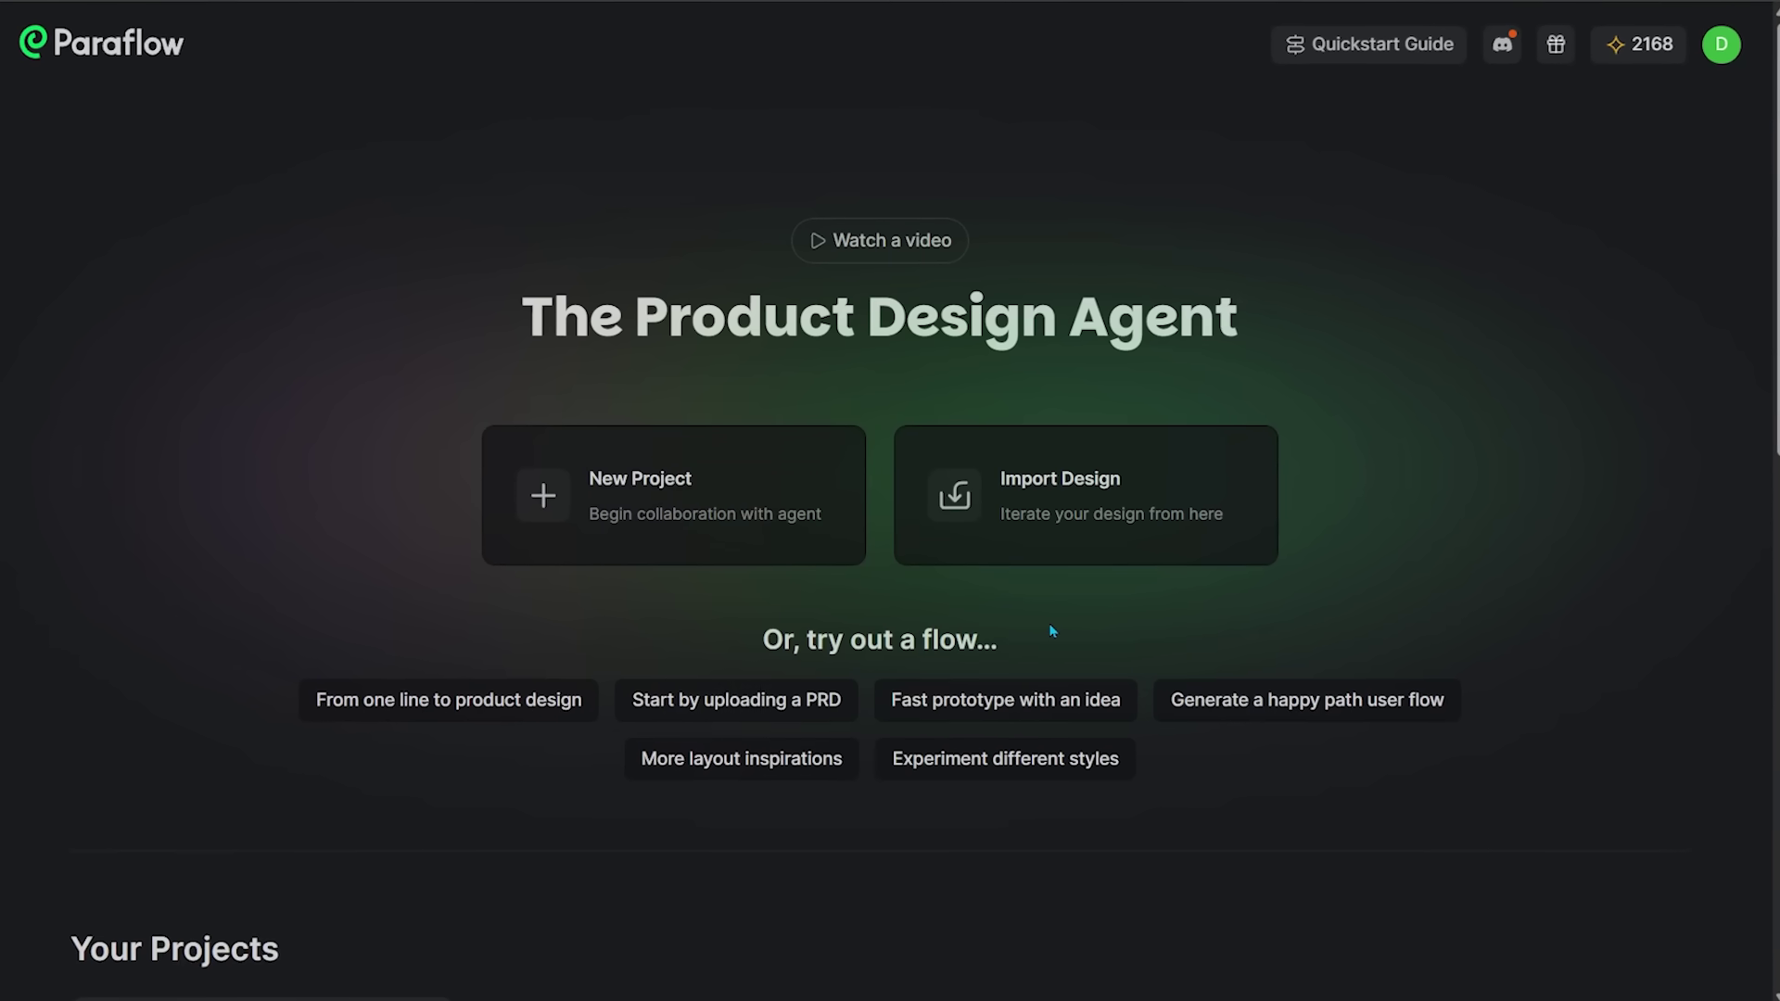
{"action": "left_click", "coordinate": [881, 247]}
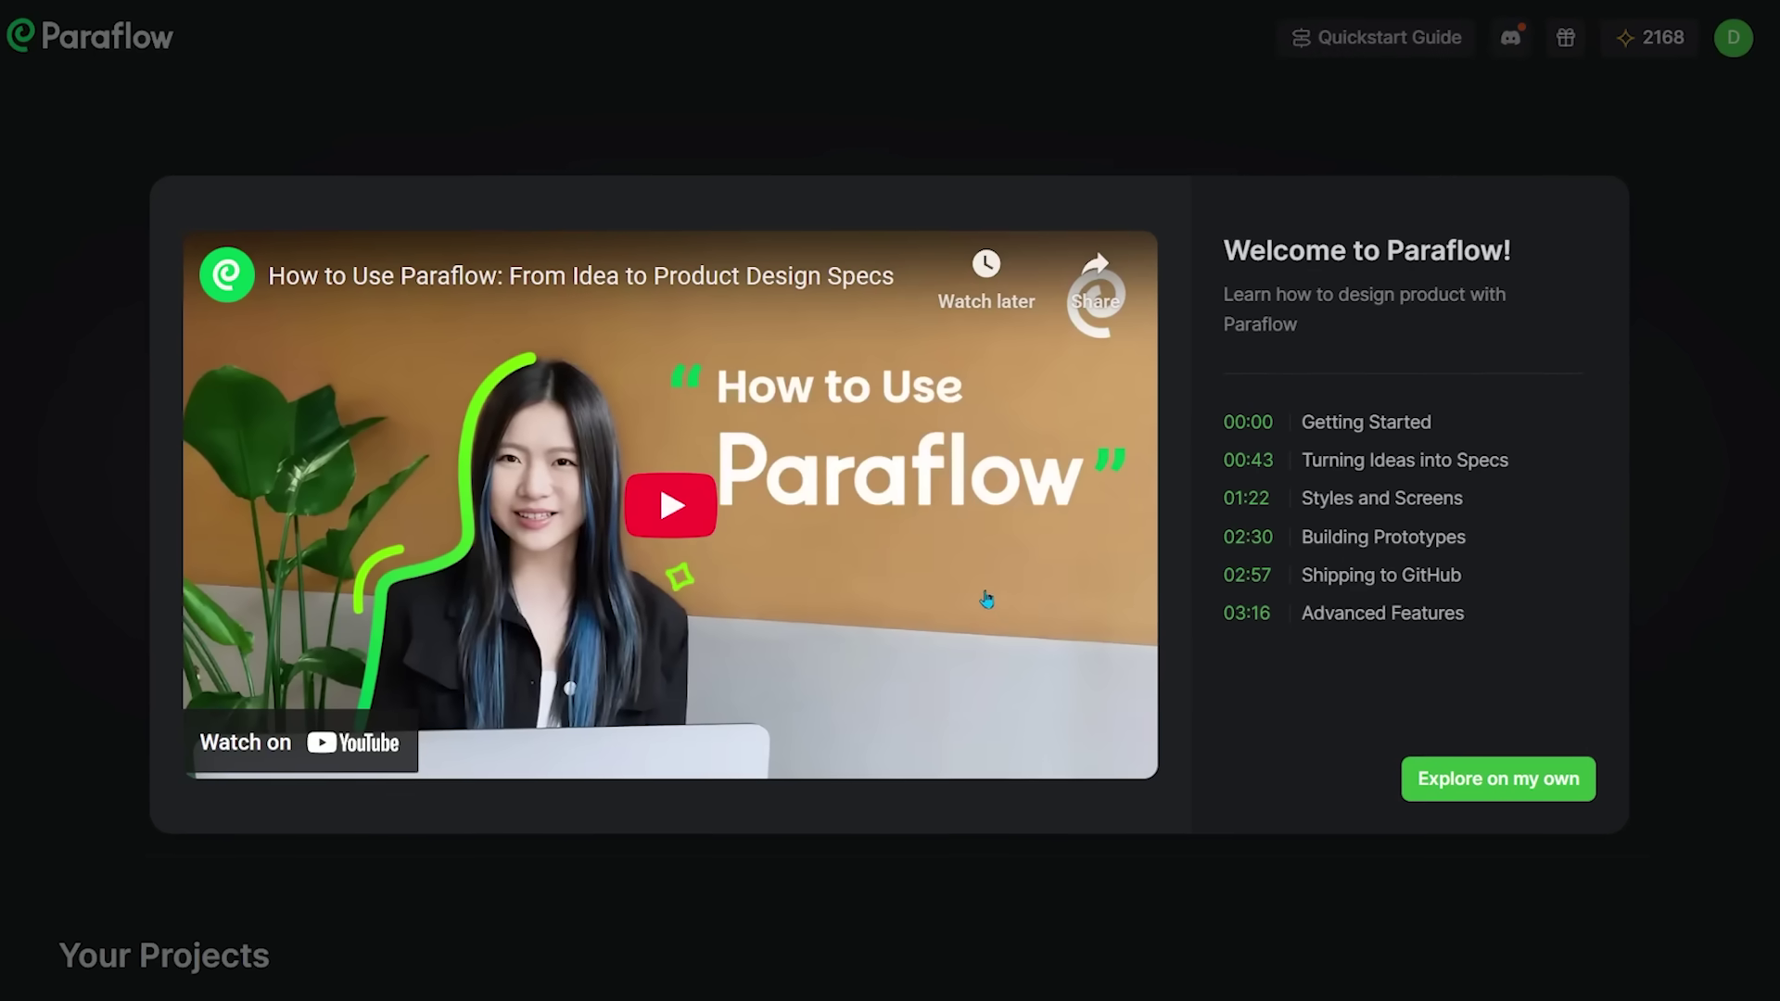
{"action": "left_click", "coordinate": [1478, 790]}
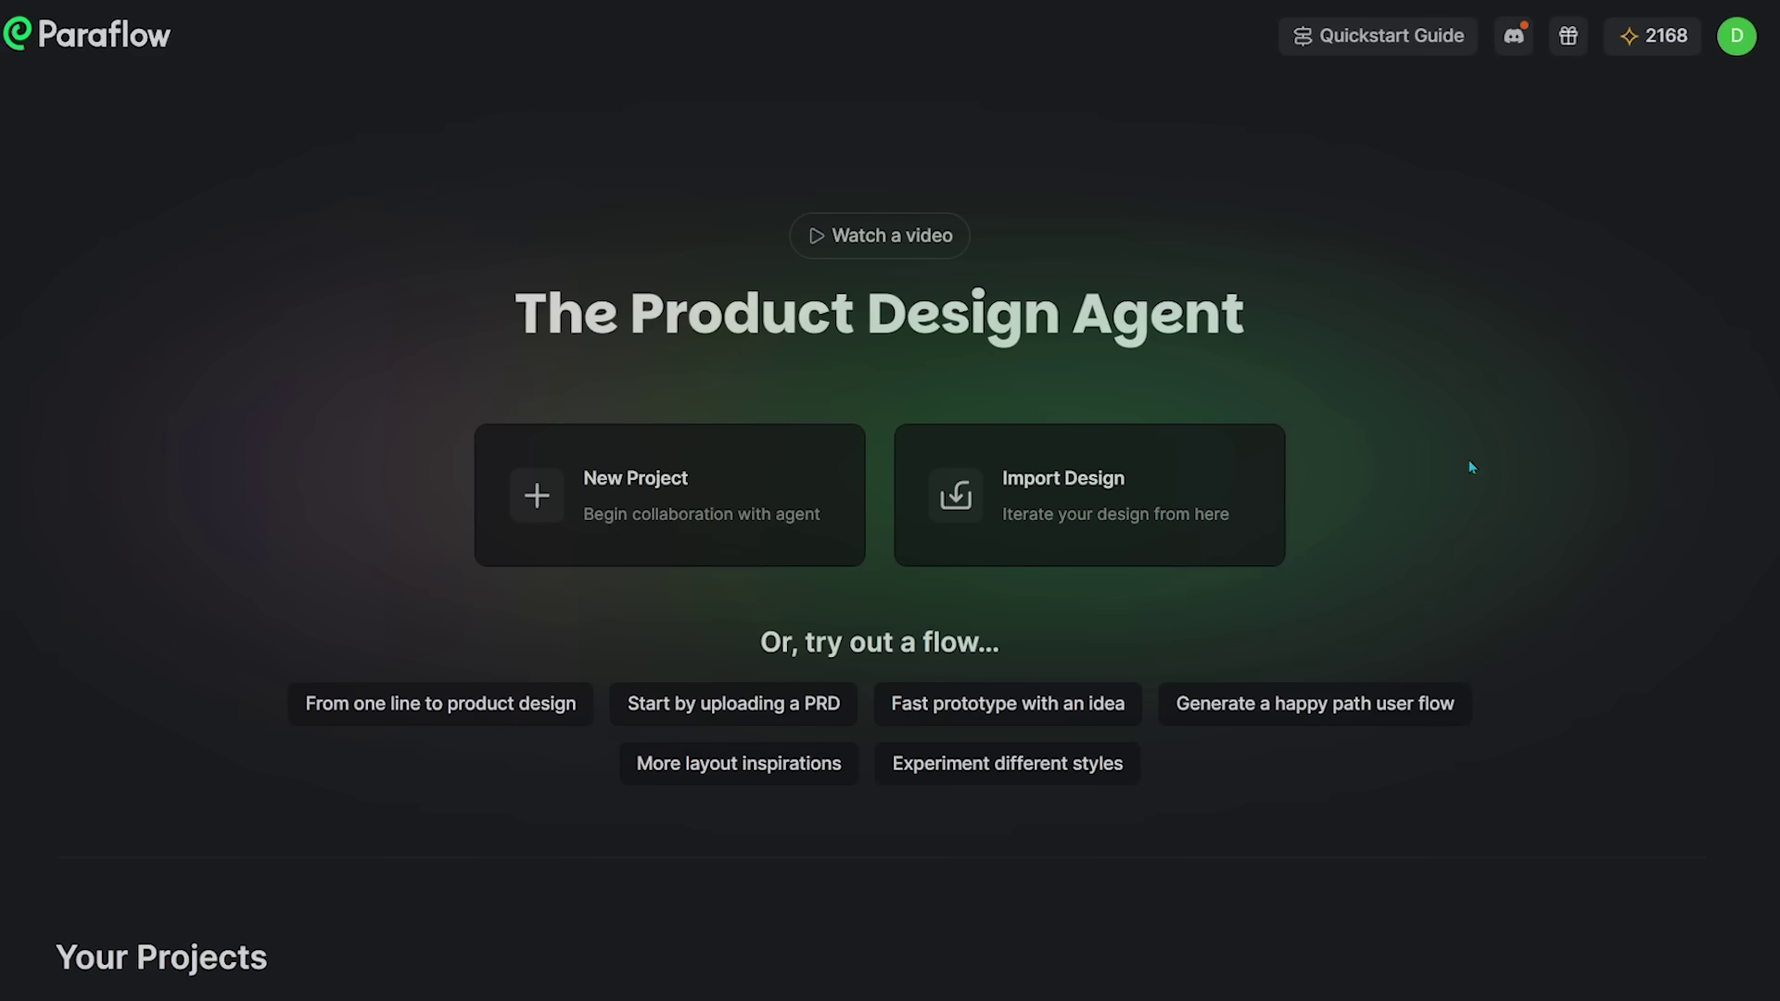
{"action": "left_click", "coordinate": [652, 512]}
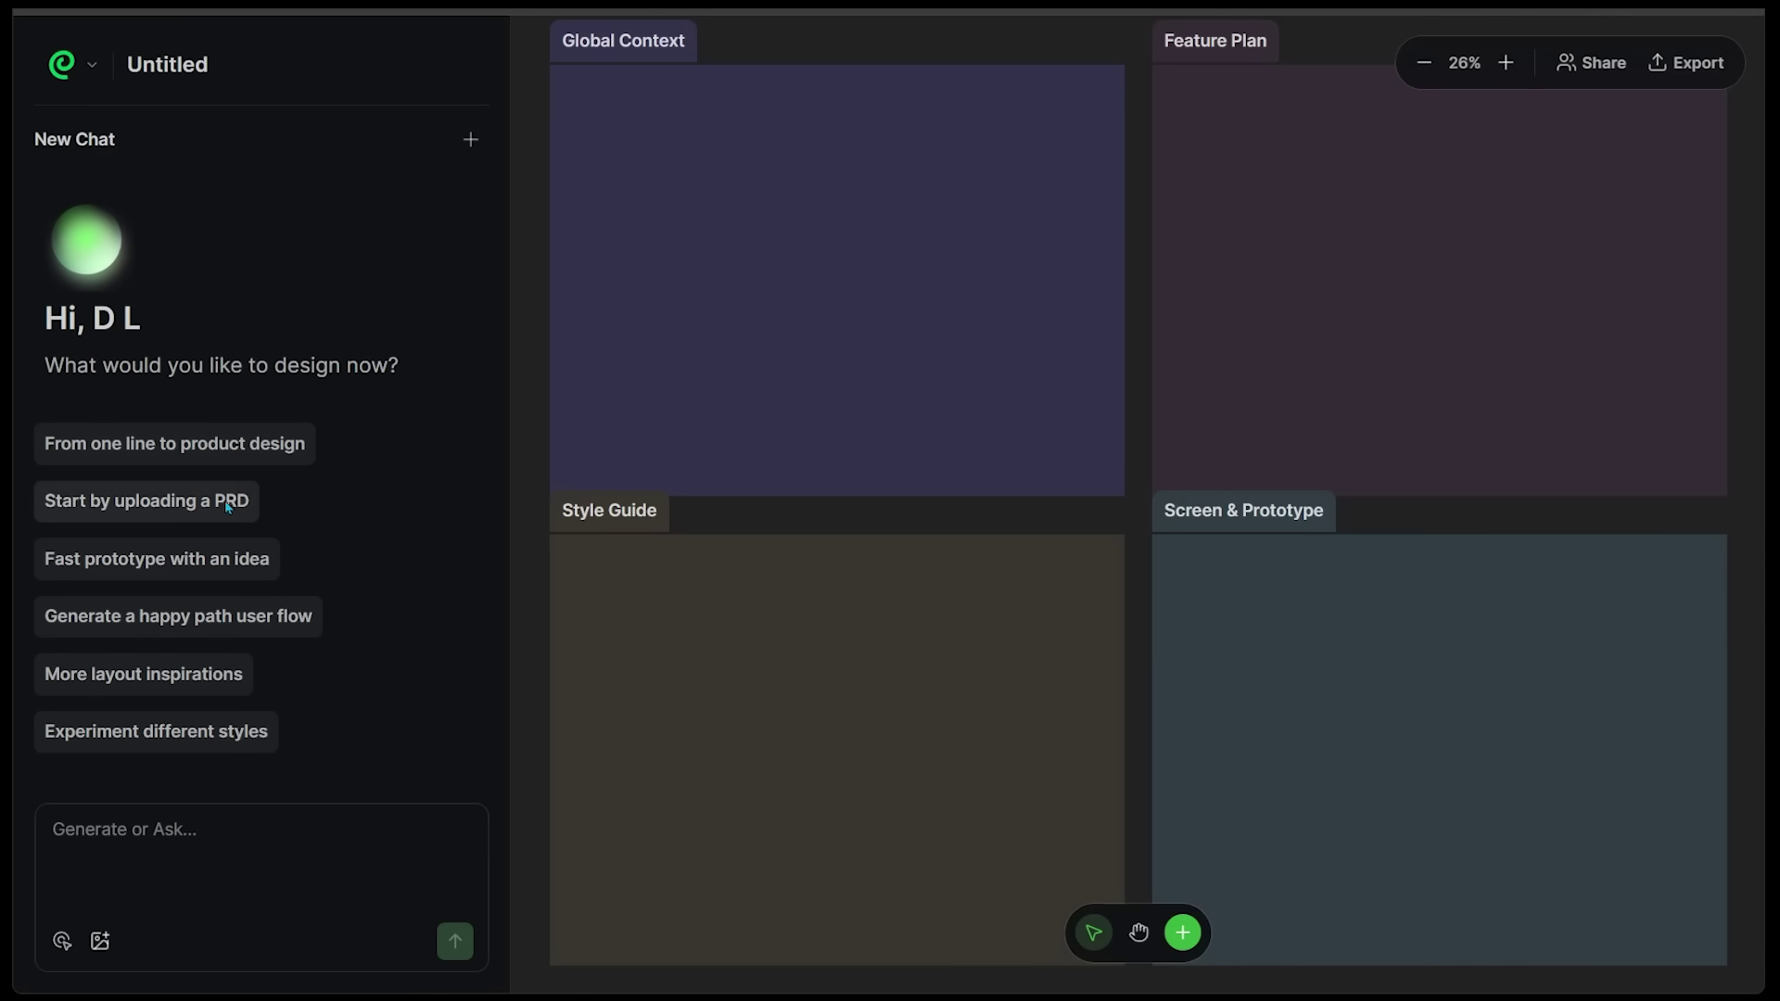
Step: Submit the prompt "I want to build a Booking System for Wellness Studio. The site should be modern, cinematic, mobile-friendly, and easy to use."
{"action": "scroll", "coordinate": [1057, 599], "scroll_direction": "down", "scroll_amount": 3}
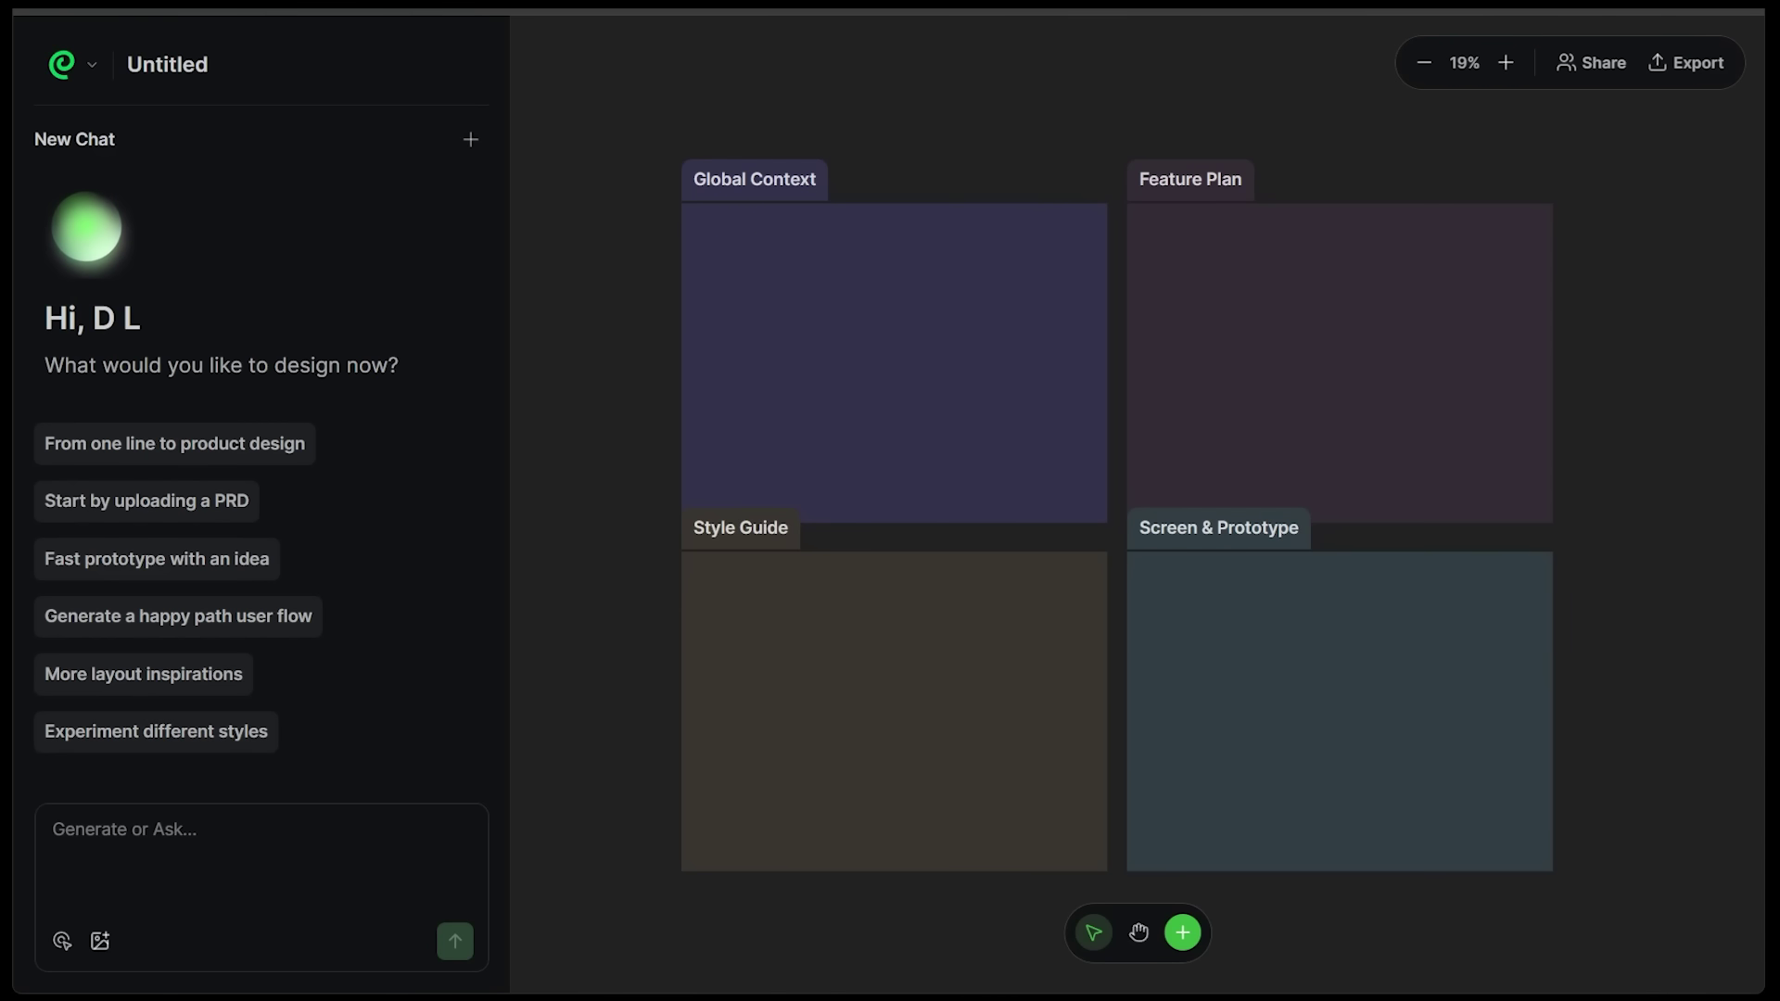
{"action": "left_click", "coordinate": [79, 816]}
{"action": "type", "text": "I want to build a Booking System for Wellness Studio. It should be modern, cinematic, mobile-friendly, and easy to use..."}
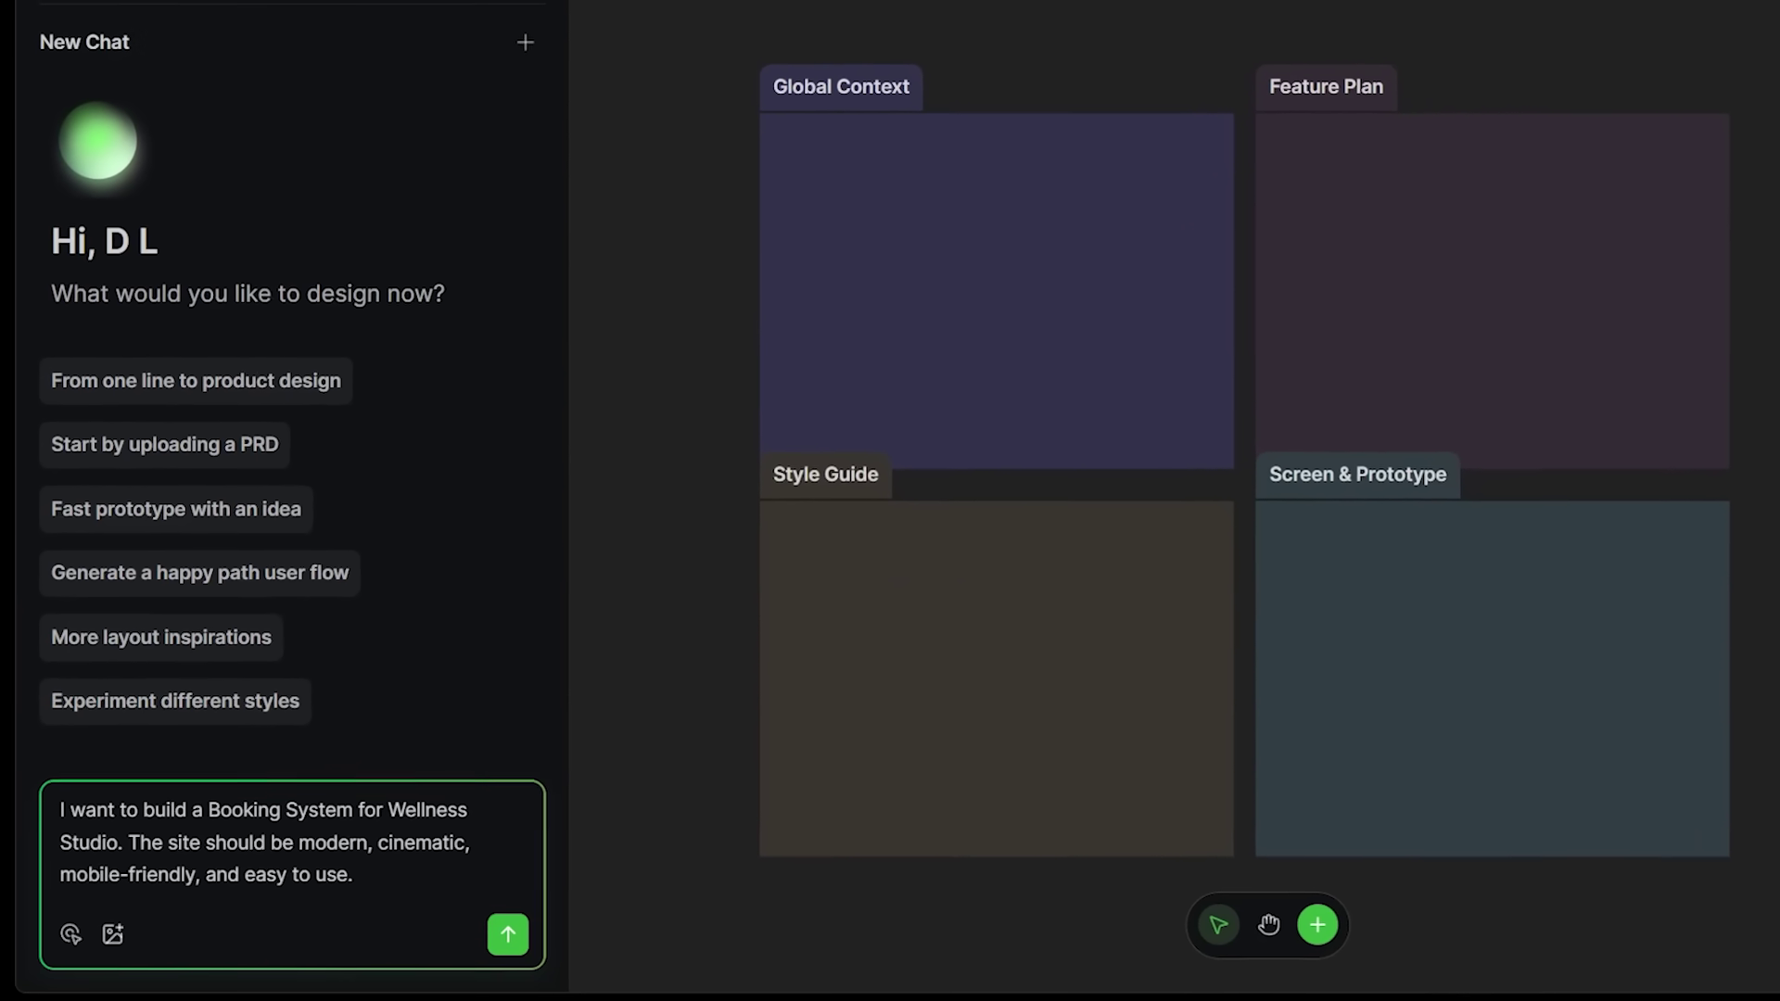
{"action": "left_click", "coordinate": [528, 745]}
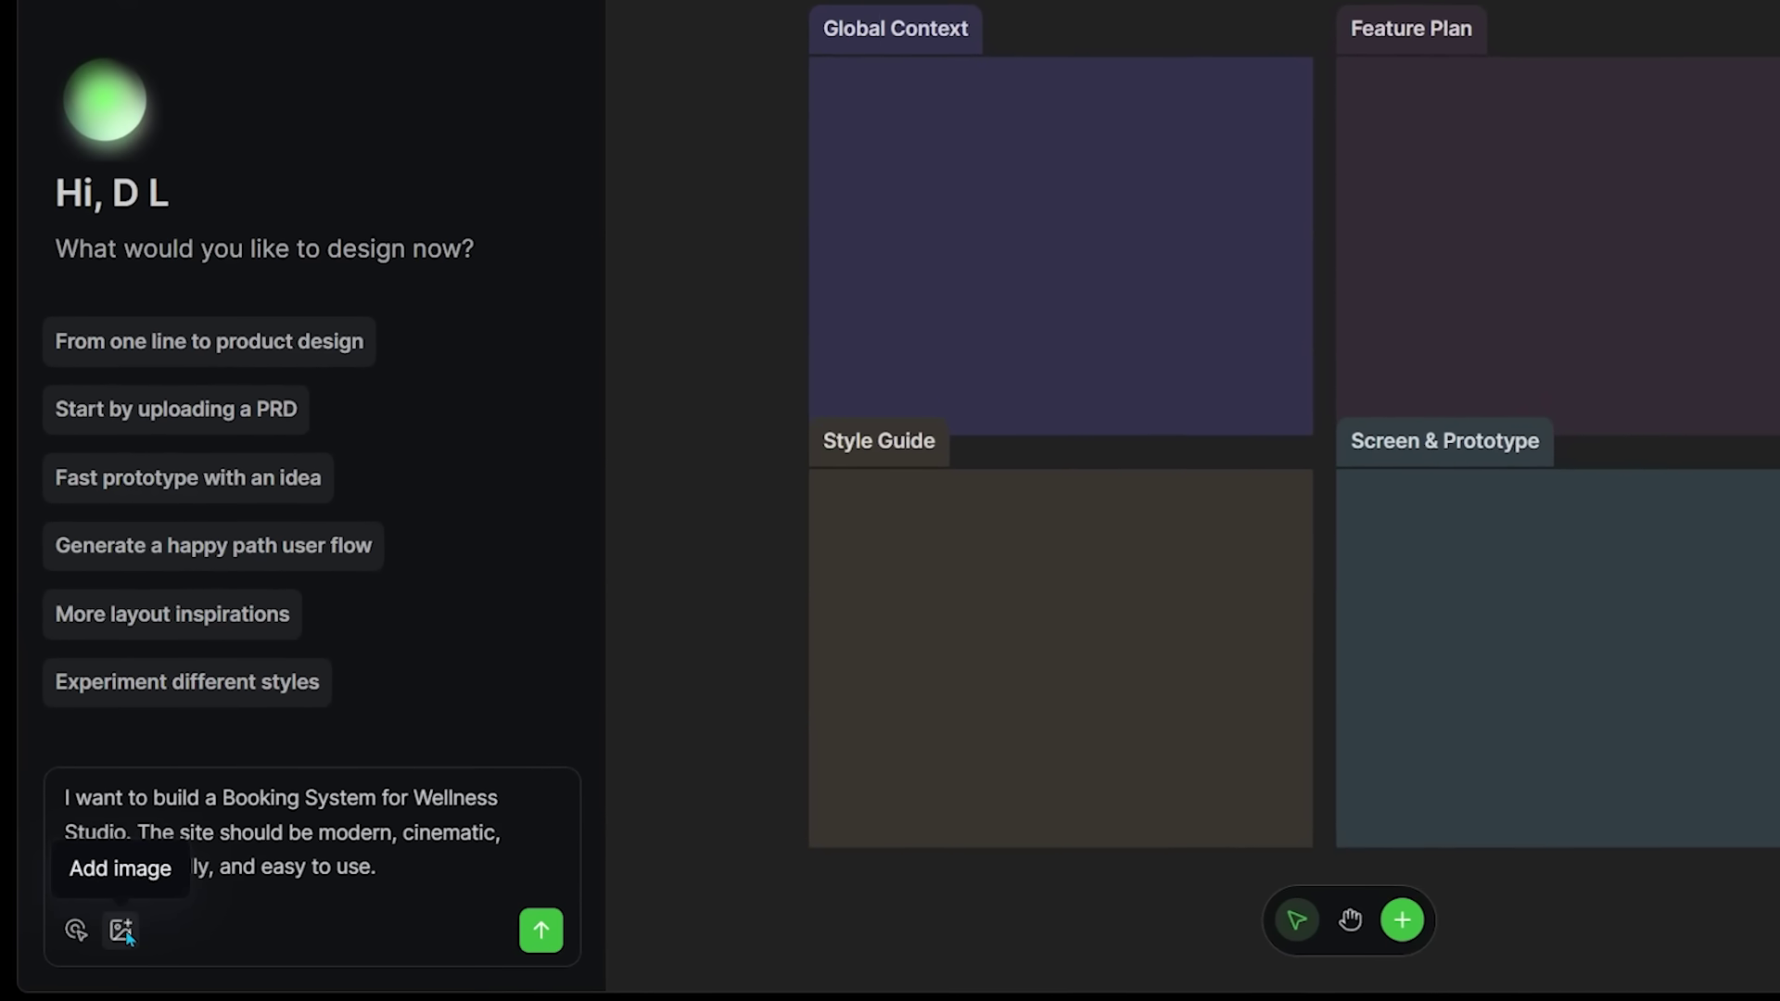
{"action": "left_click", "coordinate": [391, 876]}
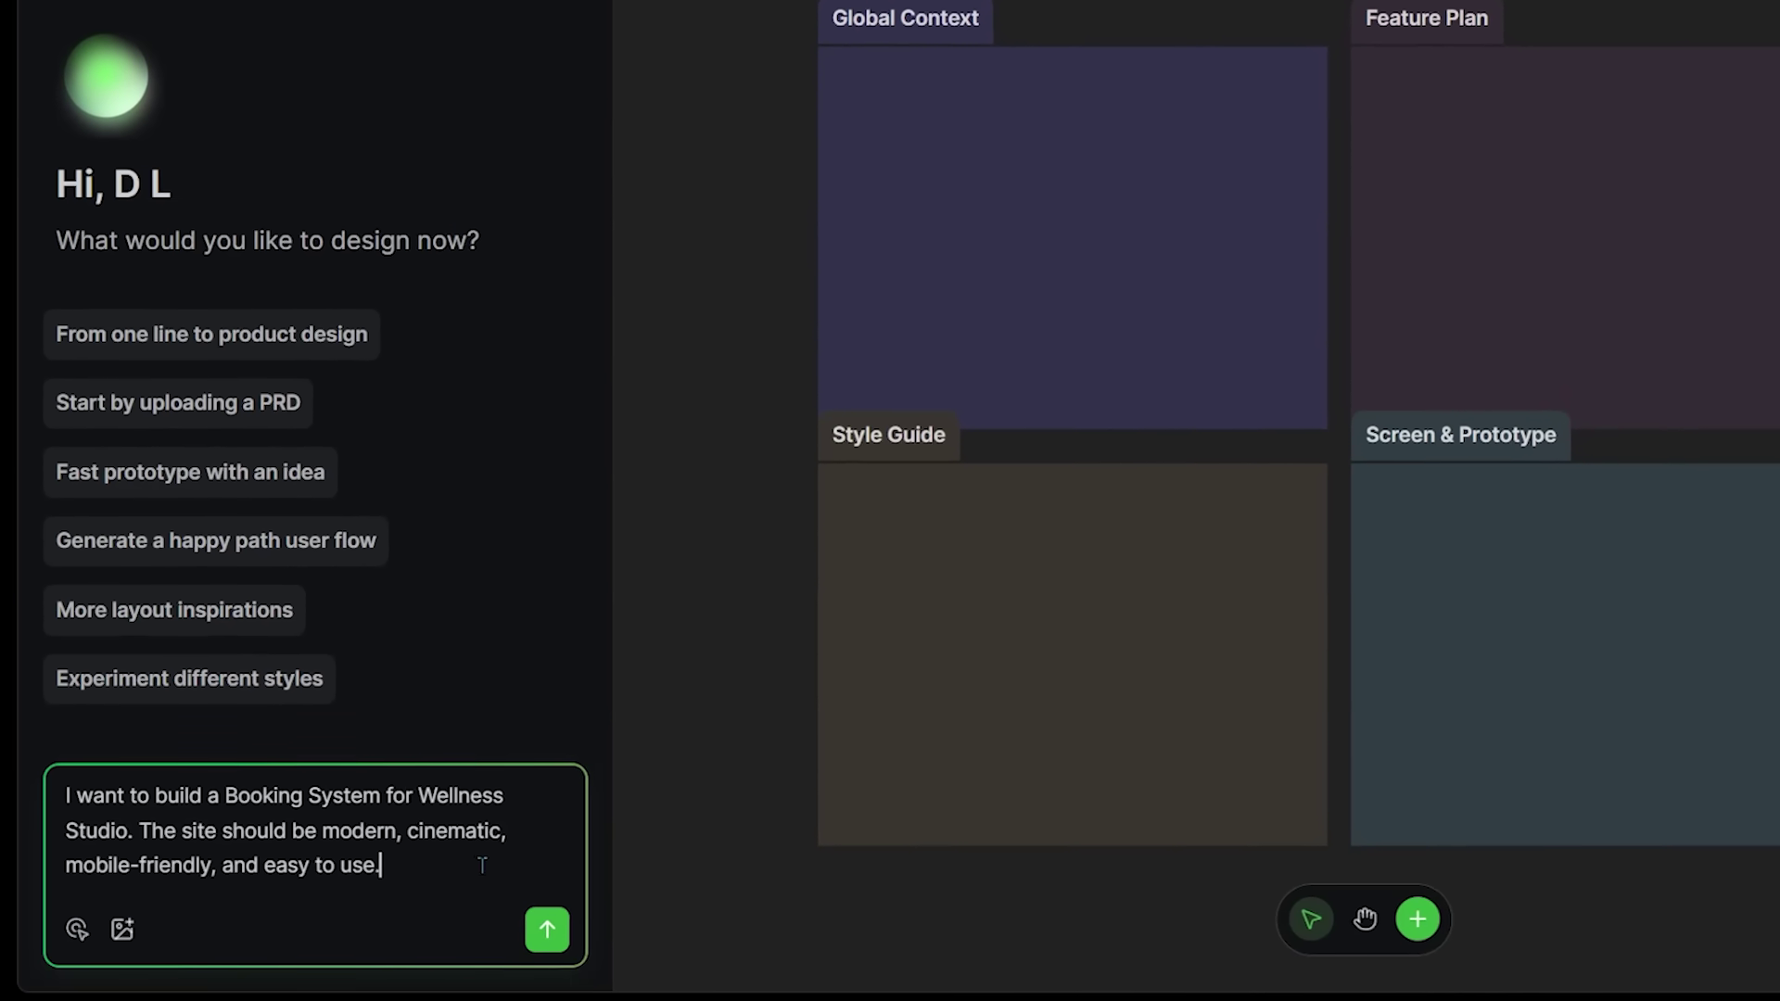
{"action": "left_click", "coordinate": [549, 930]}
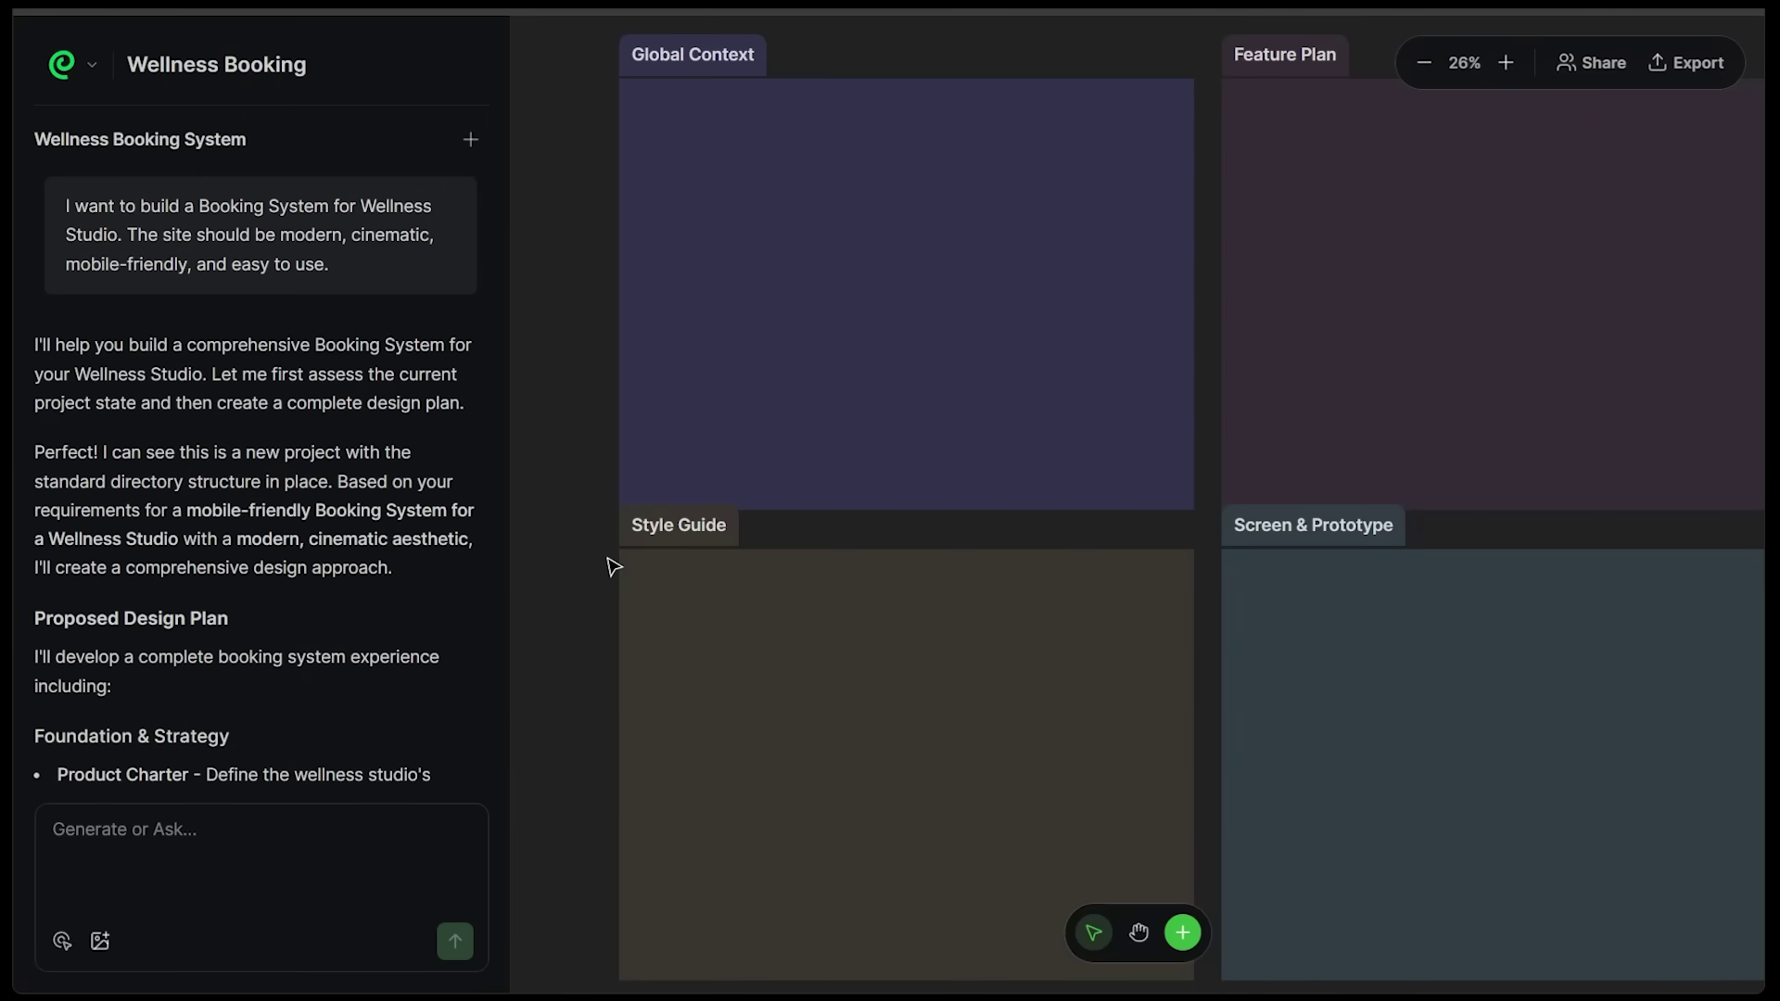
Step: Read through the agent's proposed design plan and approve it with the reply "Yes it does!"
{"action": "scroll", "coordinate": [151, 619], "scroll_direction": "down", "scroll_amount": 3}
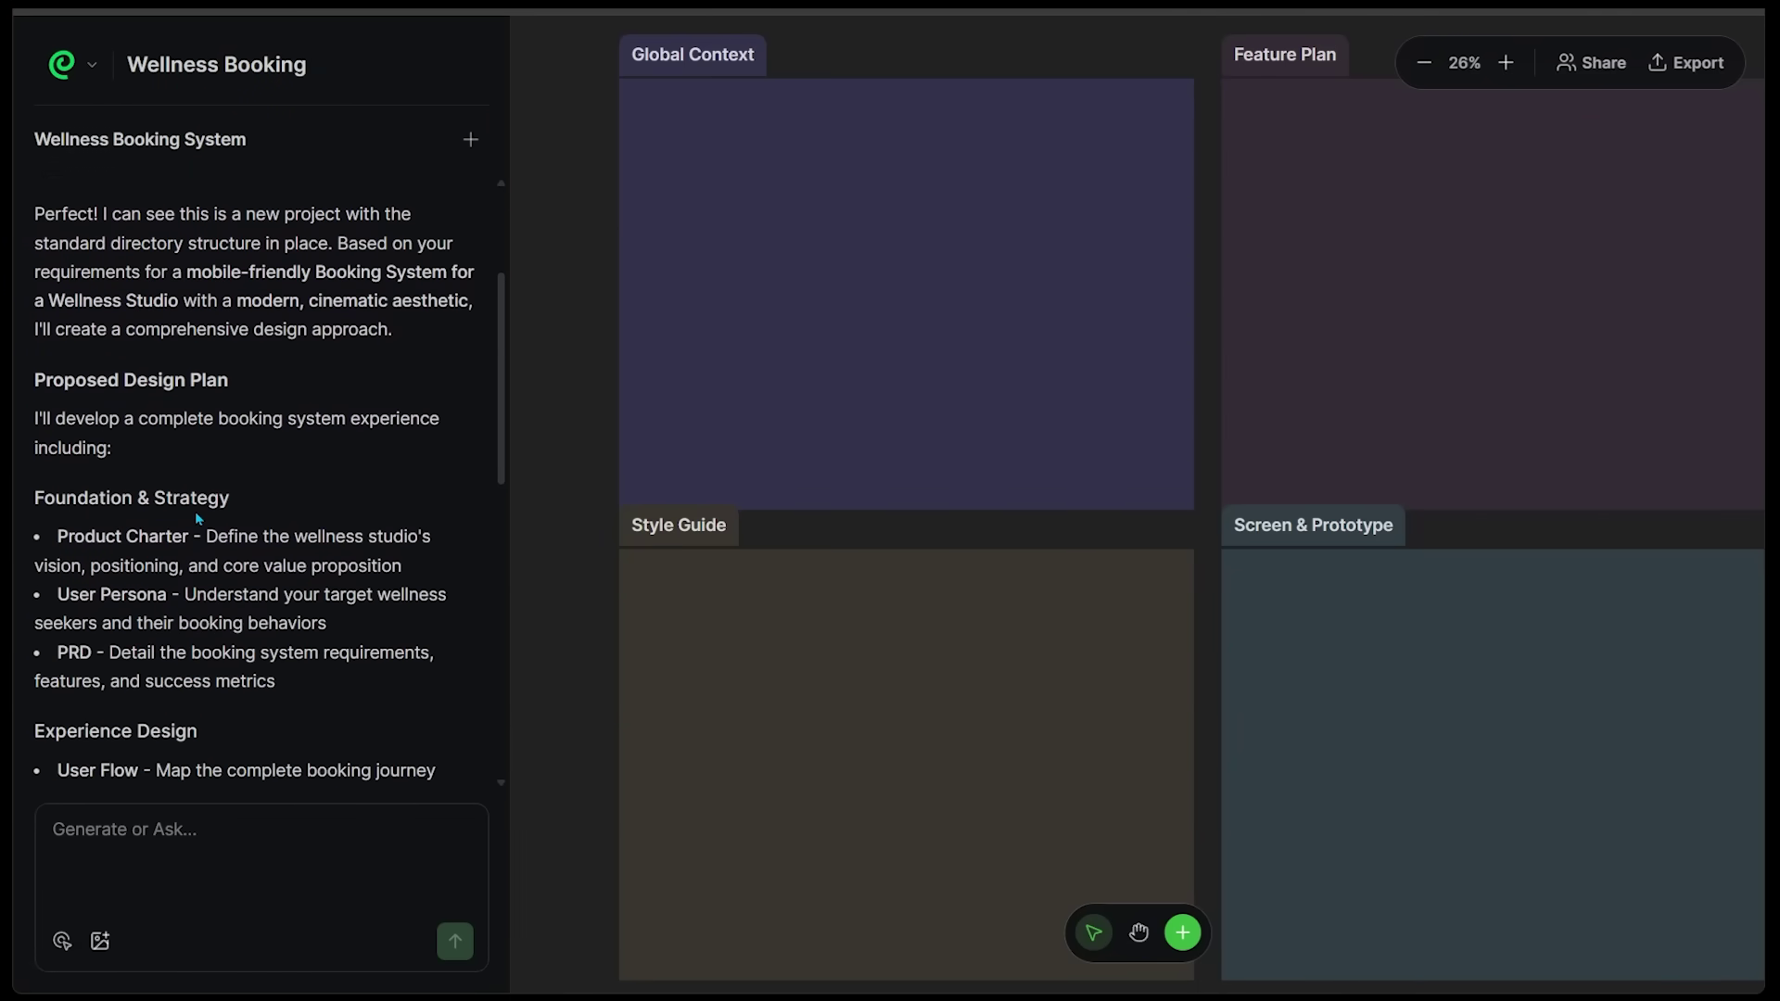
{"action": "scroll", "coordinate": [195, 510], "scroll_direction": "down", "scroll_amount": 3}
{"action": "scroll", "coordinate": [177, 521], "scroll_direction": "down", "scroll_amount": 3}
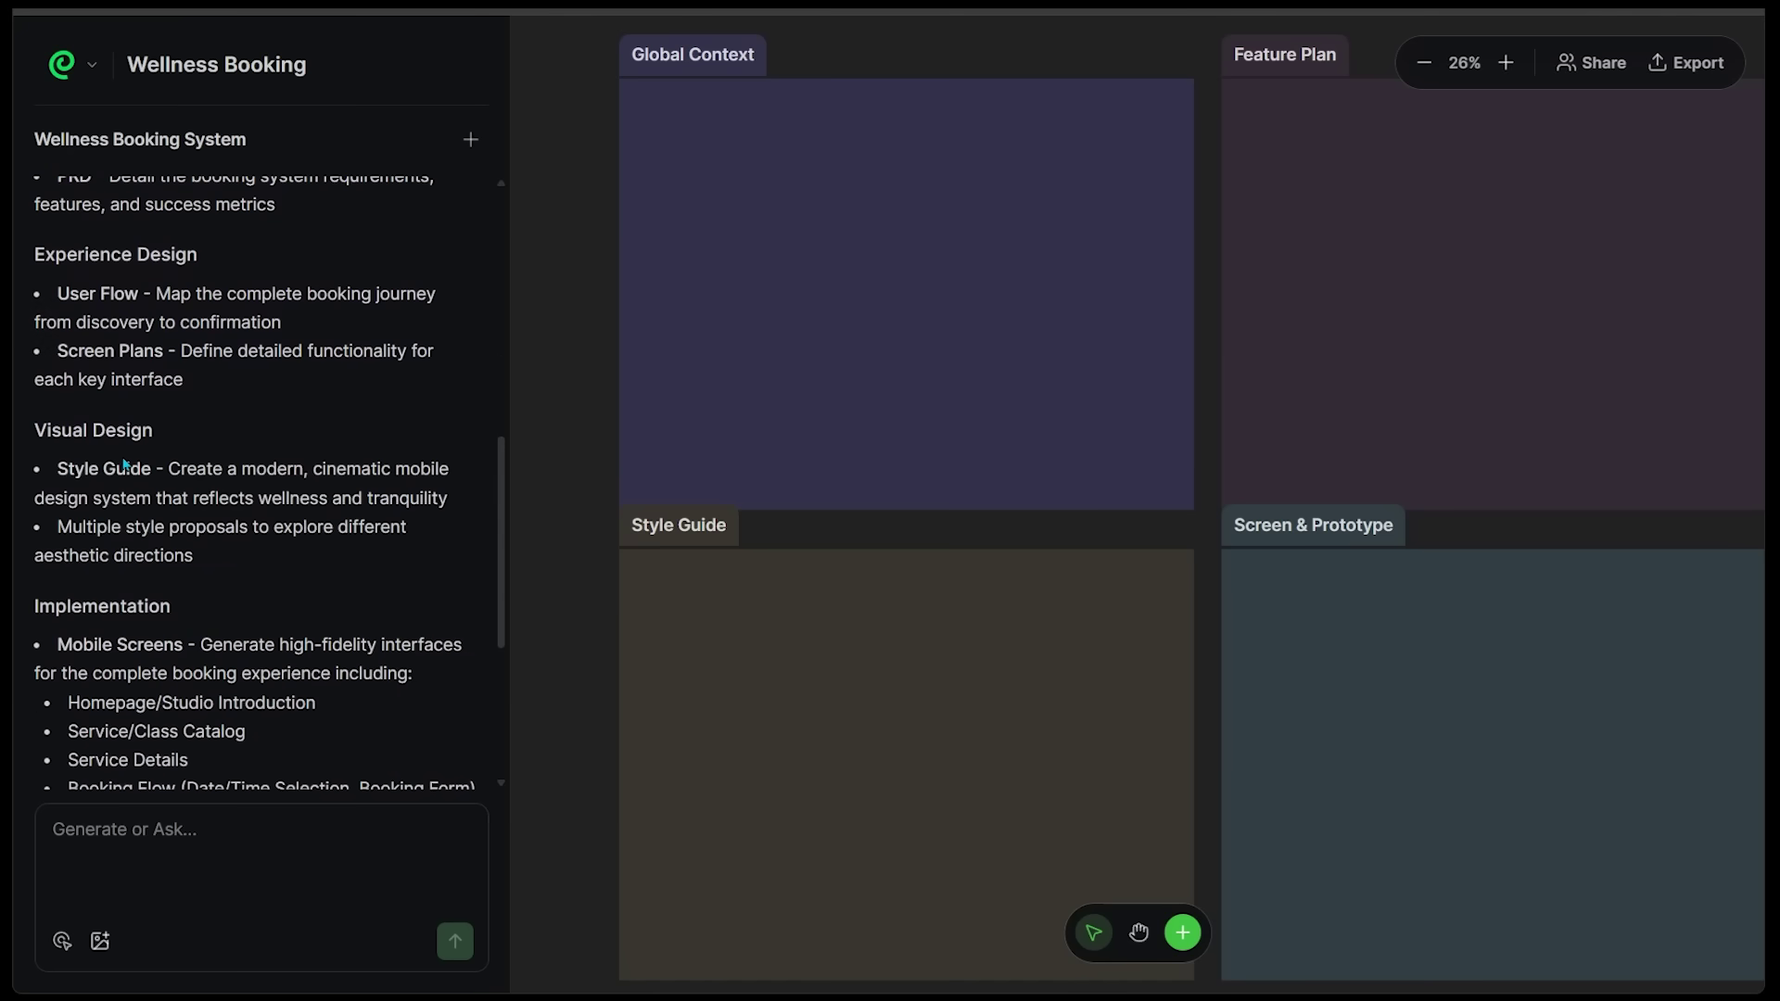
{"action": "scroll", "coordinate": [130, 454], "scroll_direction": "down", "scroll_amount": 3}
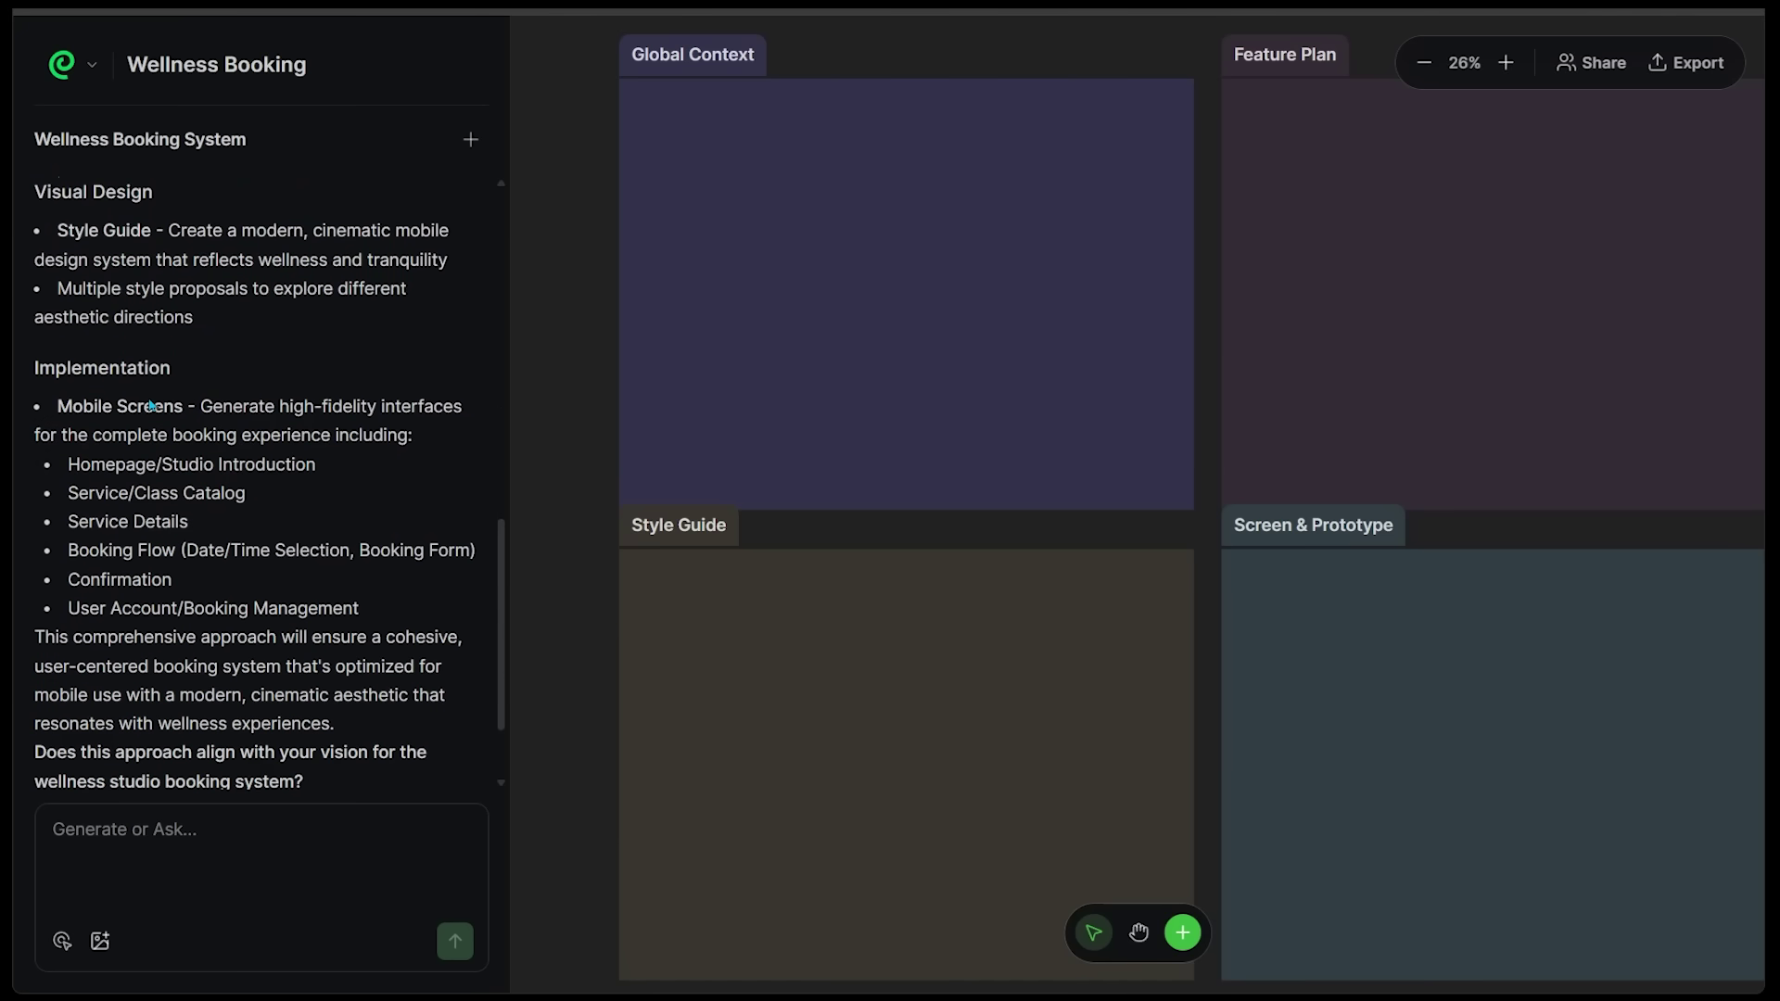
{"action": "scroll", "coordinate": [151, 407], "scroll_direction": "down", "scroll_amount": 3}
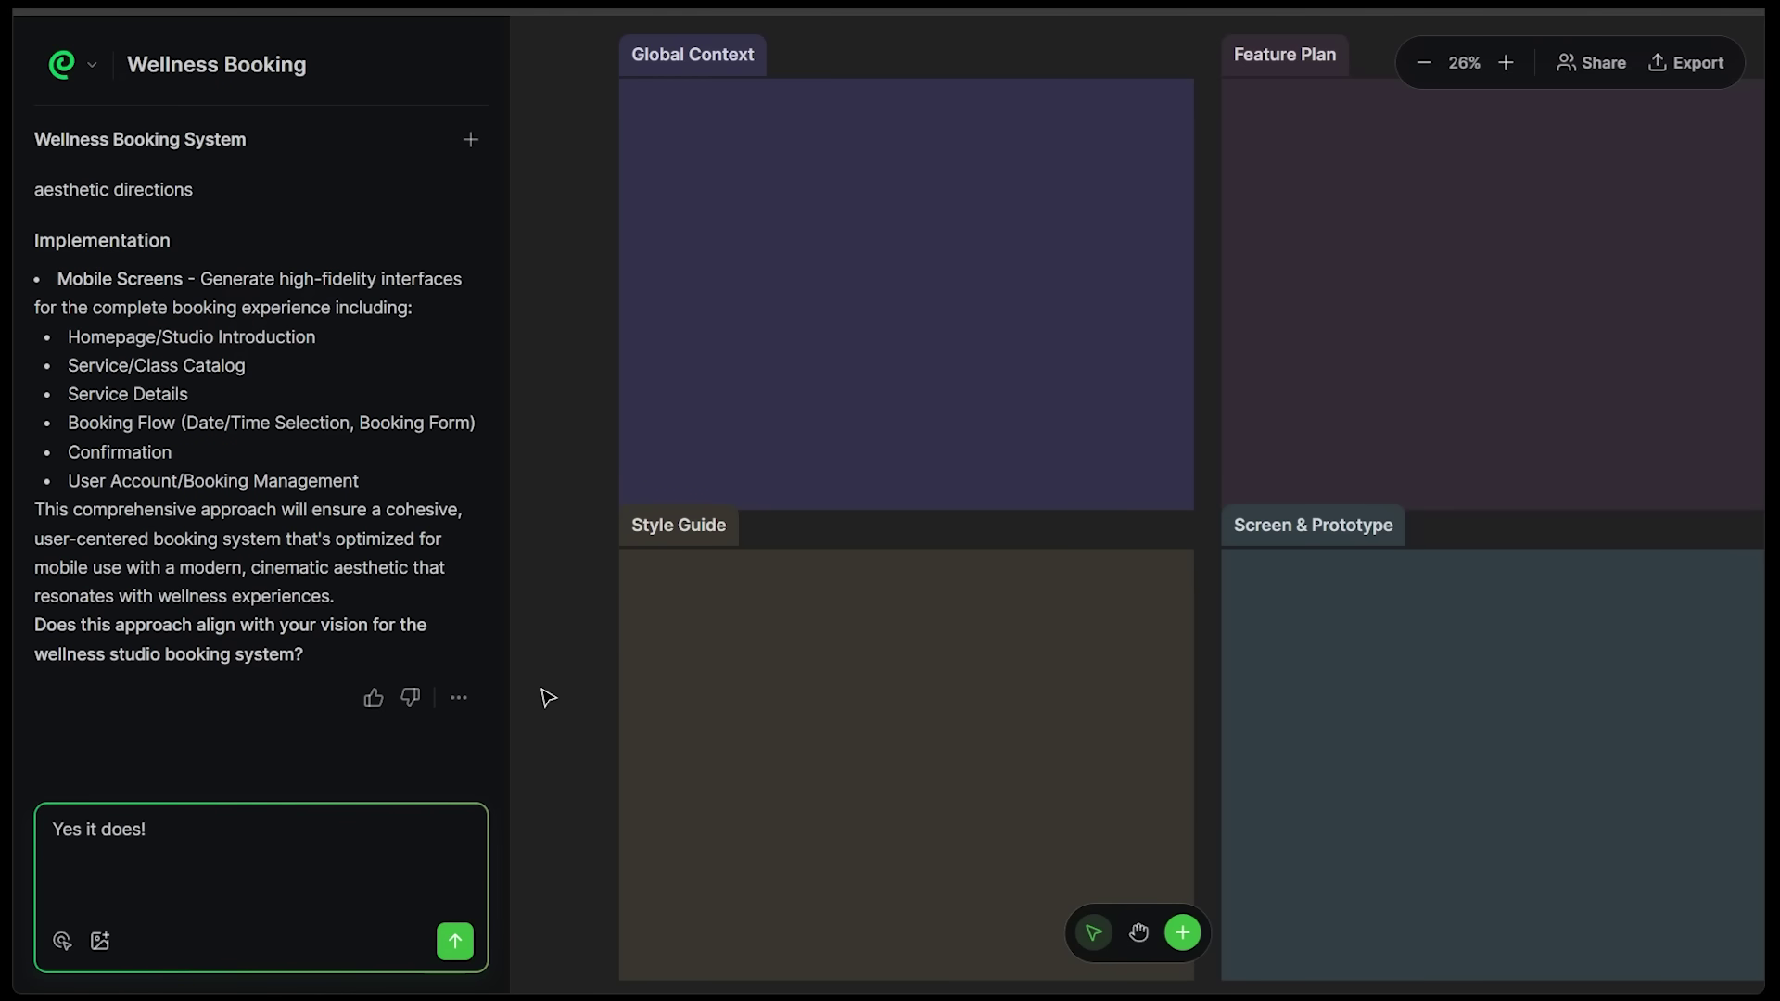
{"action": "left_click", "coordinate": [456, 942]}
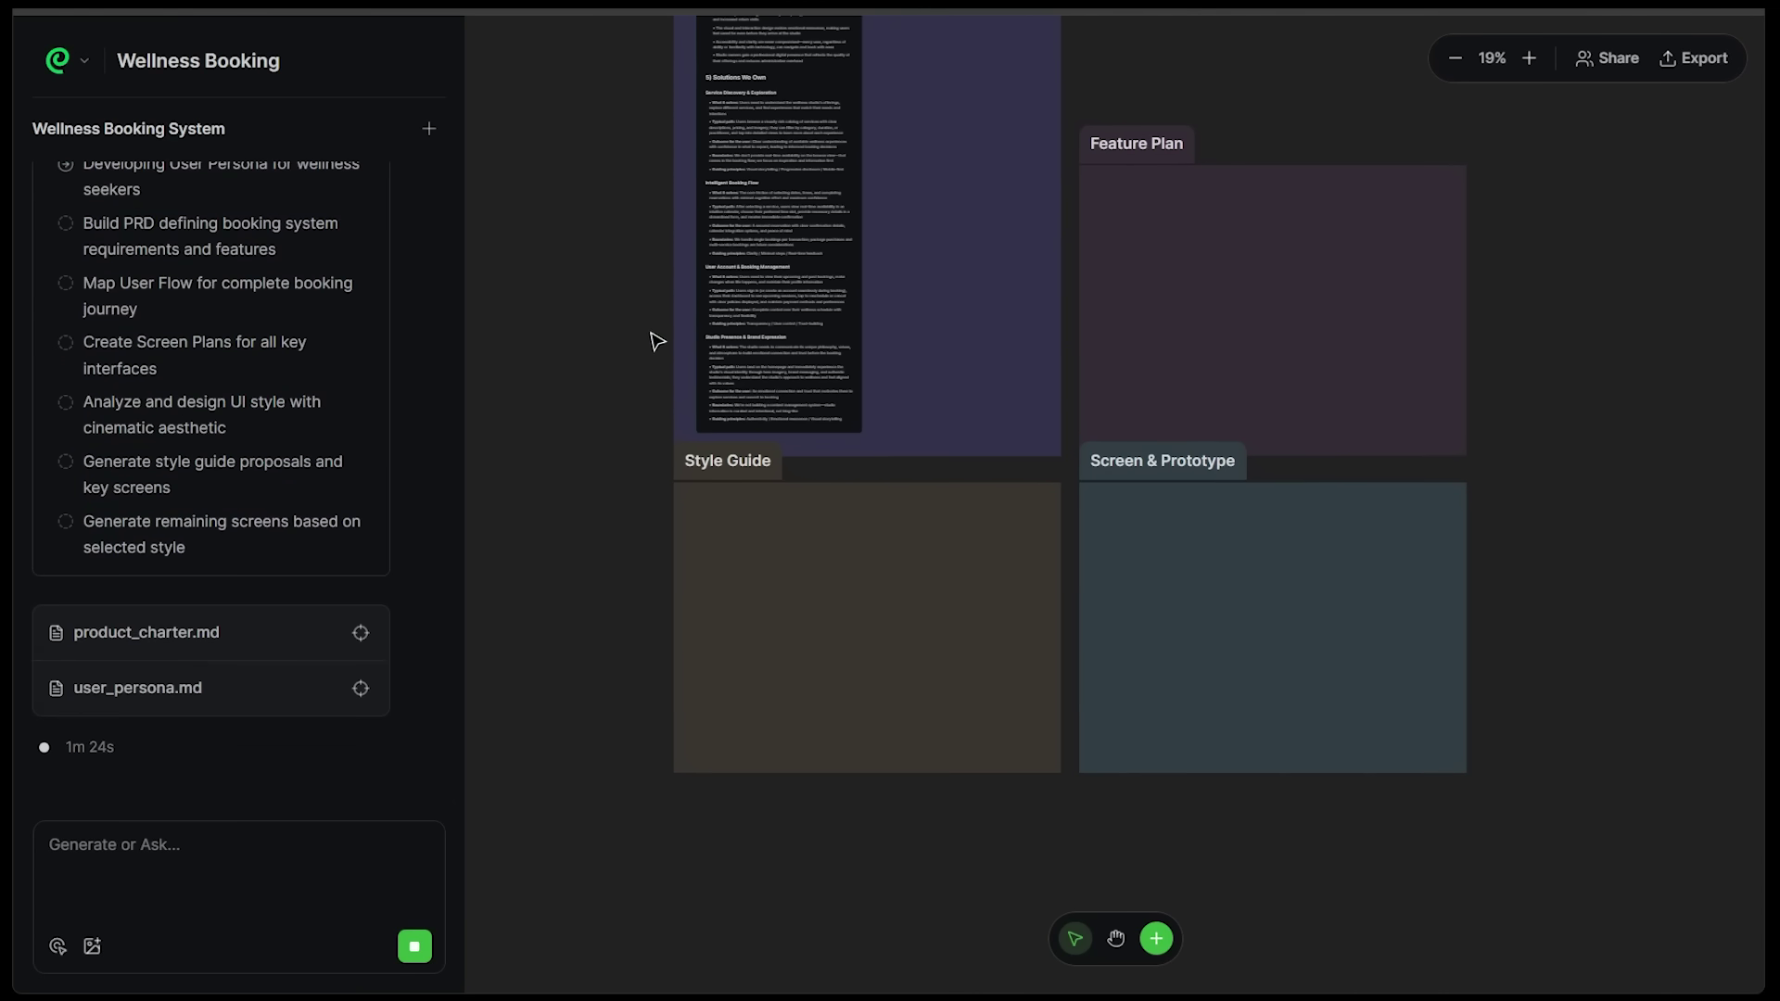
Step: Look over the canvas and its Global Context section with the generated product charter and user persona documents
{"action": "key", "text": "space"}
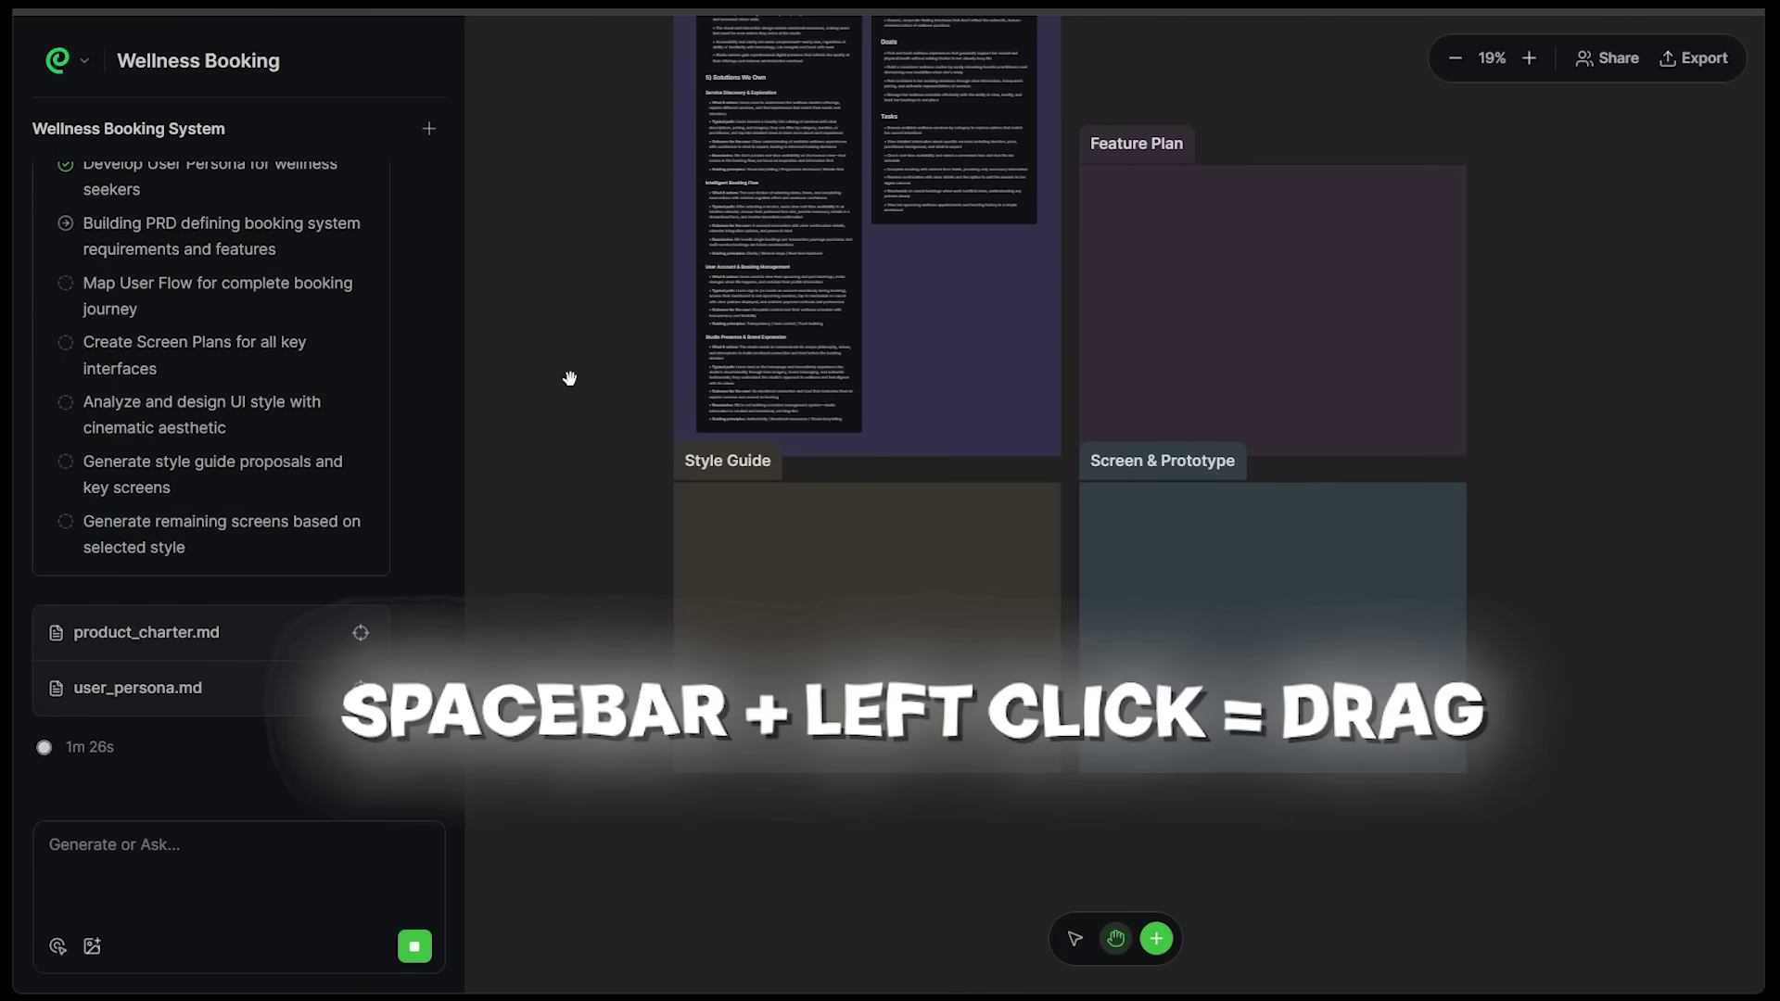
{"action": "left_click_drag", "start_coordinate": [584, 370], "coordinate": [575, 550]}
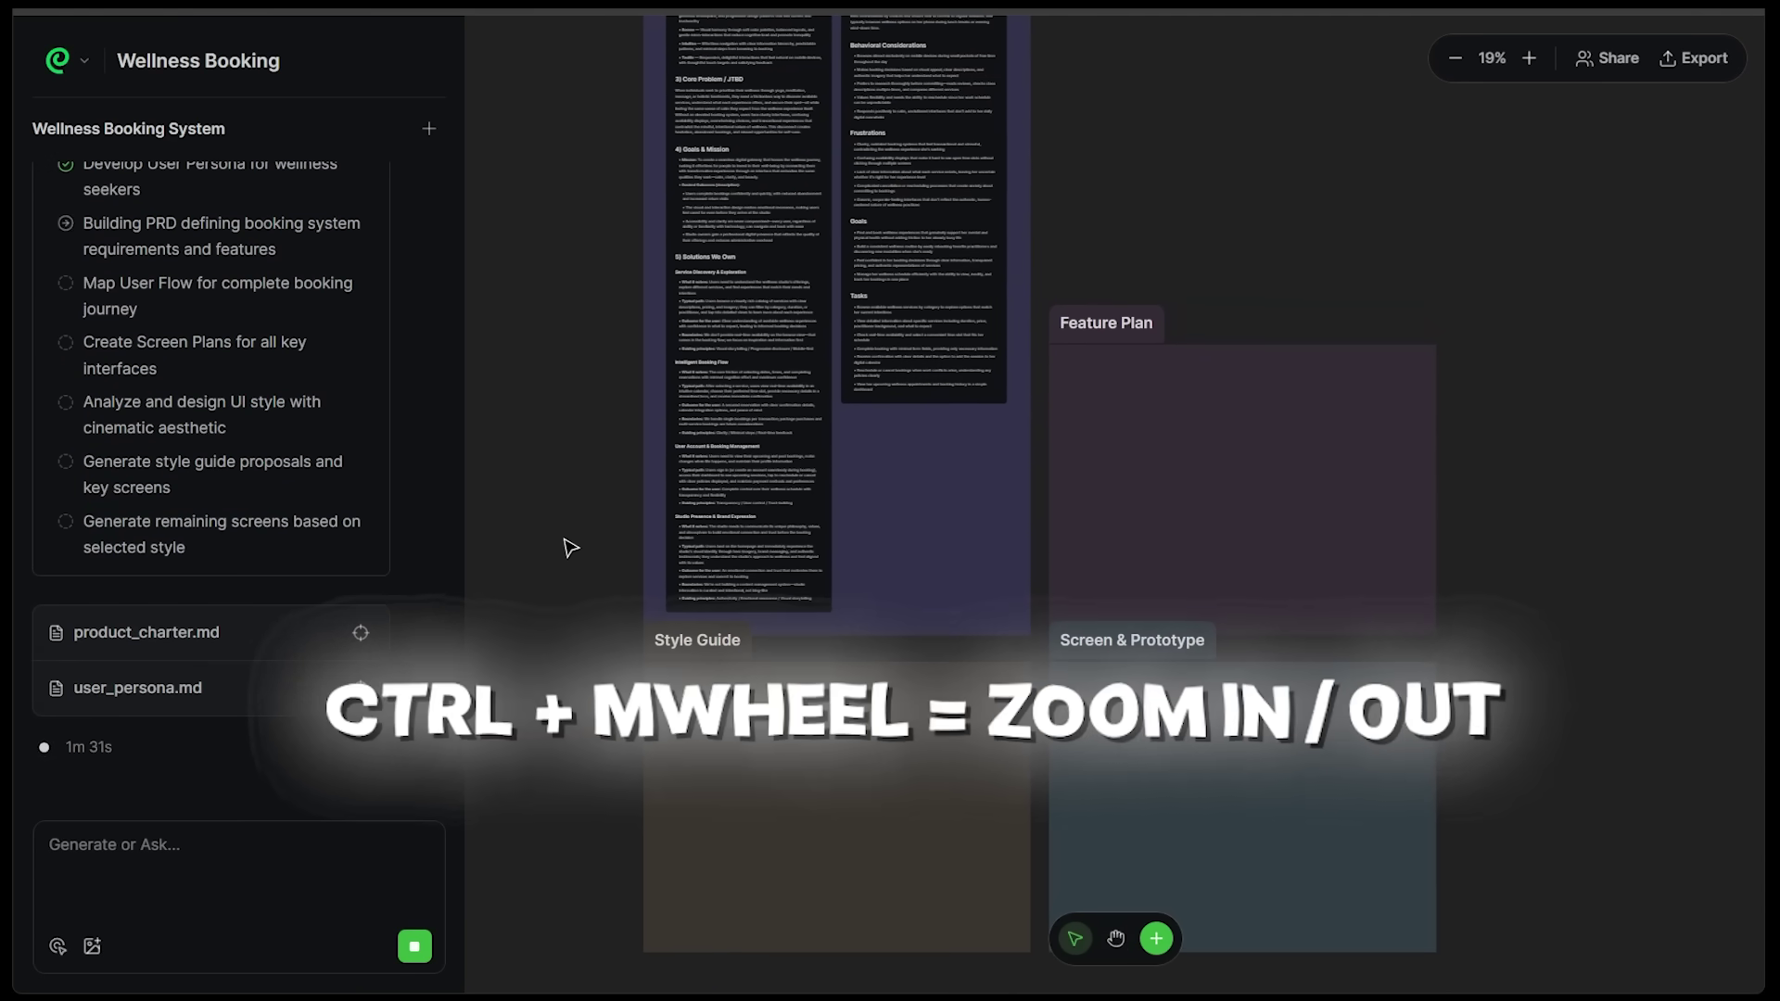
{"action": "scroll", "coordinate": [573, 548], "scroll_direction": "down", "scroll_amount": 1}
{"action": "scroll", "coordinate": [571, 548], "scroll_direction": "up", "scroll_amount": 1}
{"action": "scroll", "coordinate": [570, 547], "scroll_direction": "down", "scroll_amount": 1}
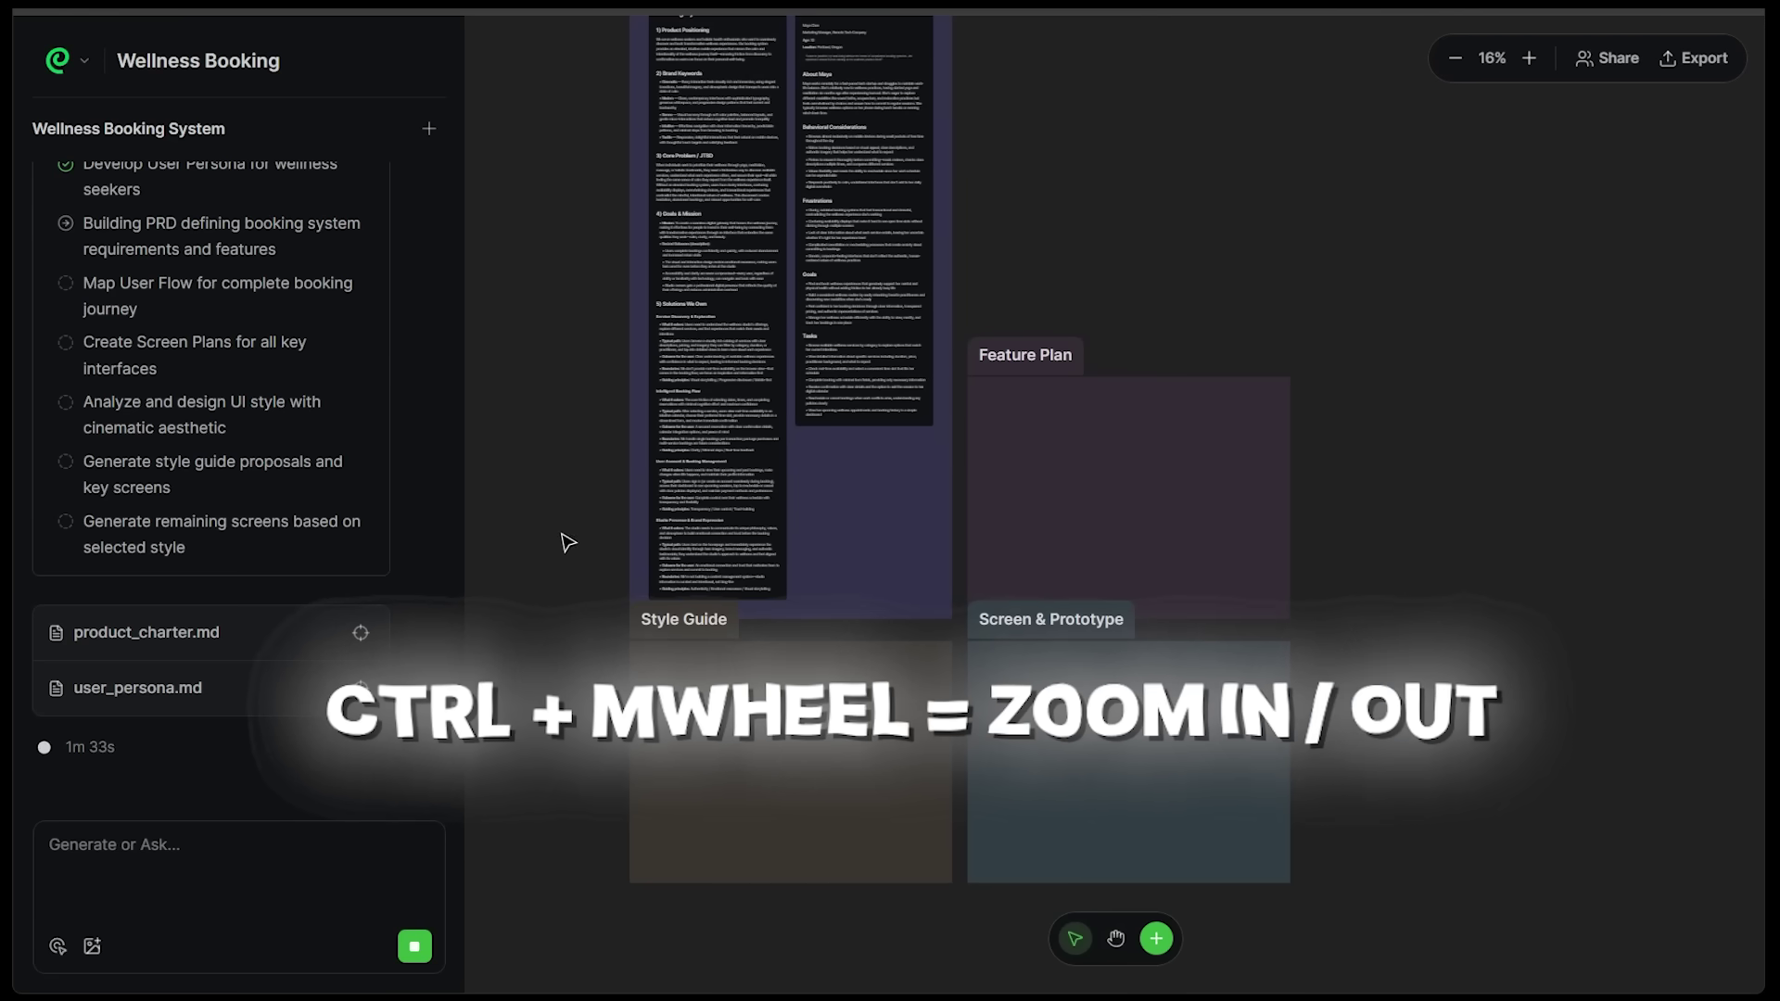
{"action": "key", "text": "space"}
{"action": "left_click_drag", "start_coordinate": [545, 414], "coordinate": [561, 476]}
{"action": "left_click_drag", "start_coordinate": [560, 346], "coordinate": [588, 409]}
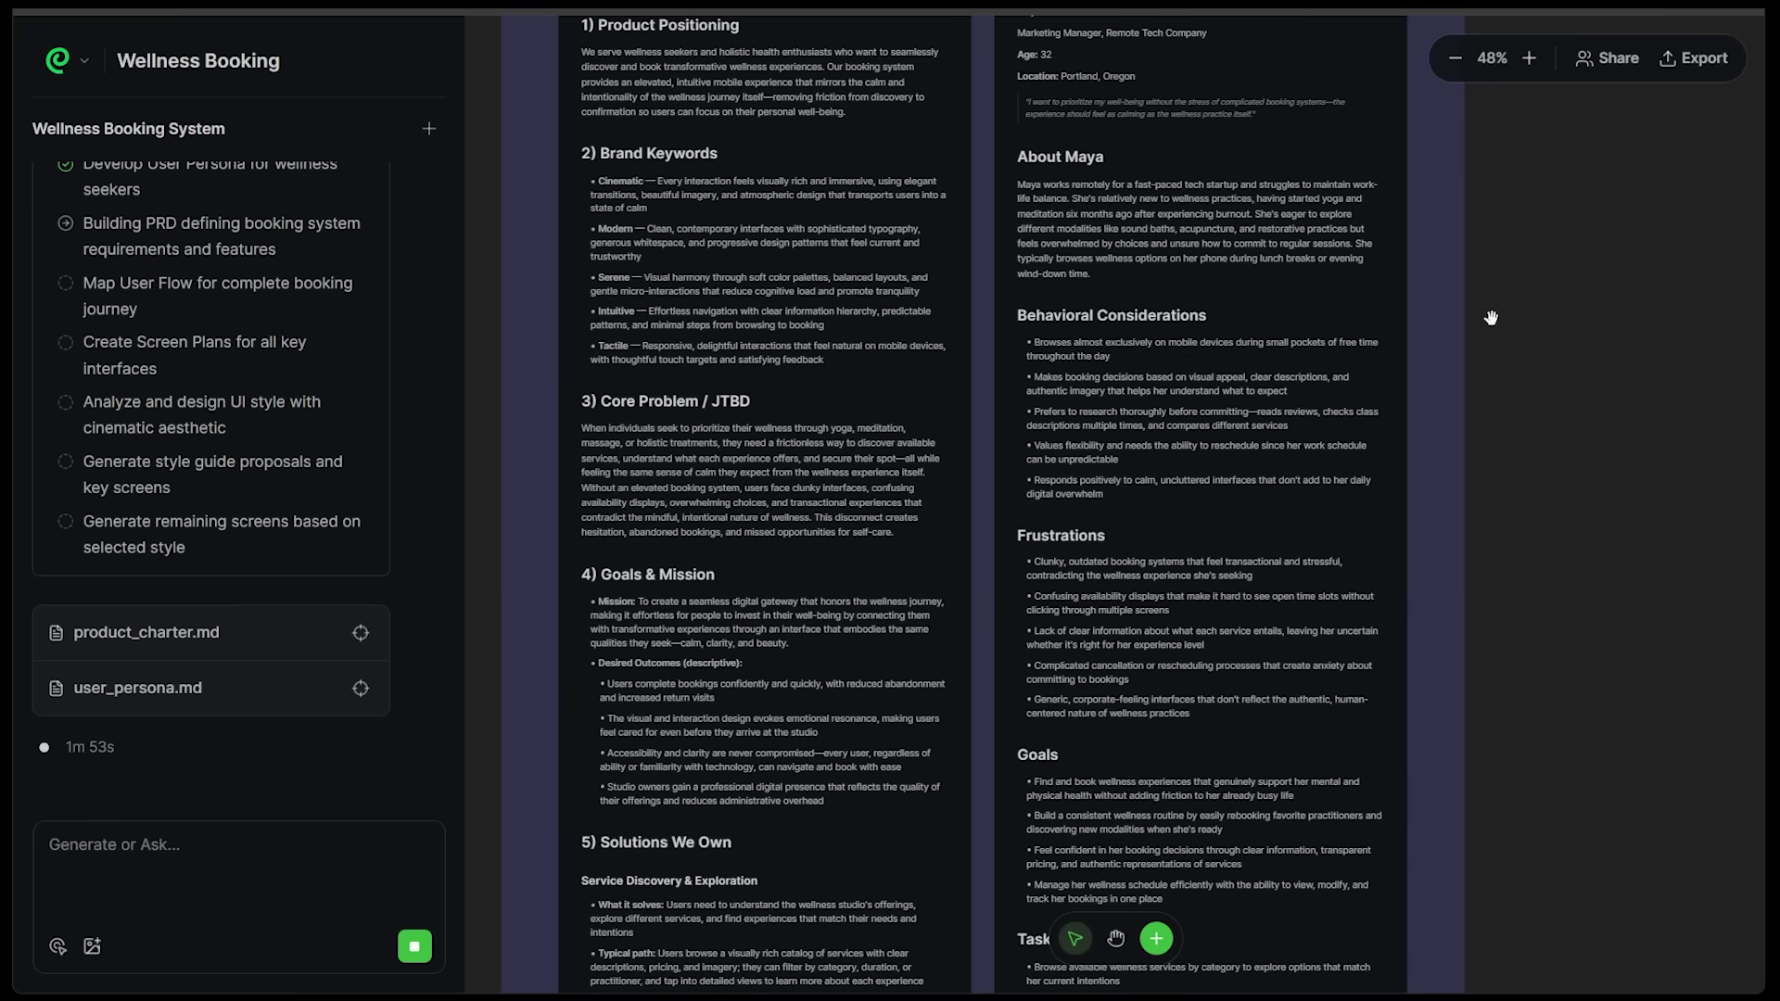
Step: Read the product charter and the user persona documents section by section at a legible size
{"action": "left_click_drag", "start_coordinate": [1490, 318], "coordinate": [1556, 419]}
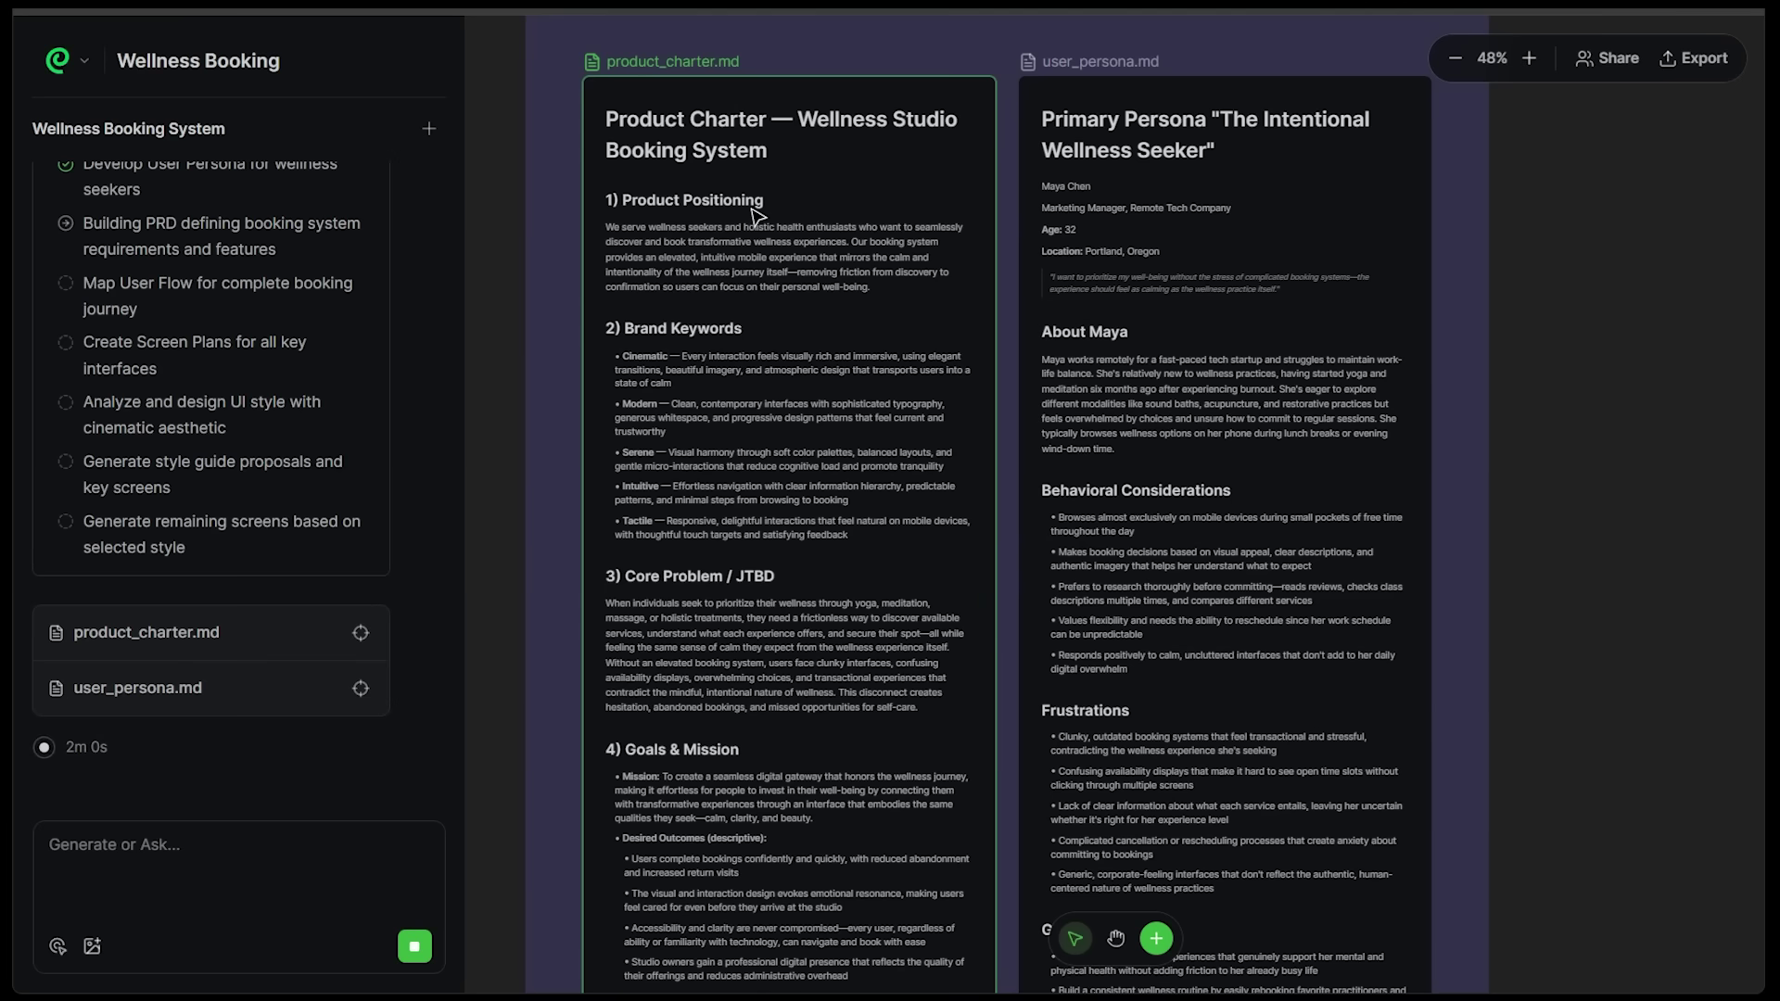
{"action": "left_click_drag", "start_coordinate": [1400, 506], "coordinate": [1399, 357]}
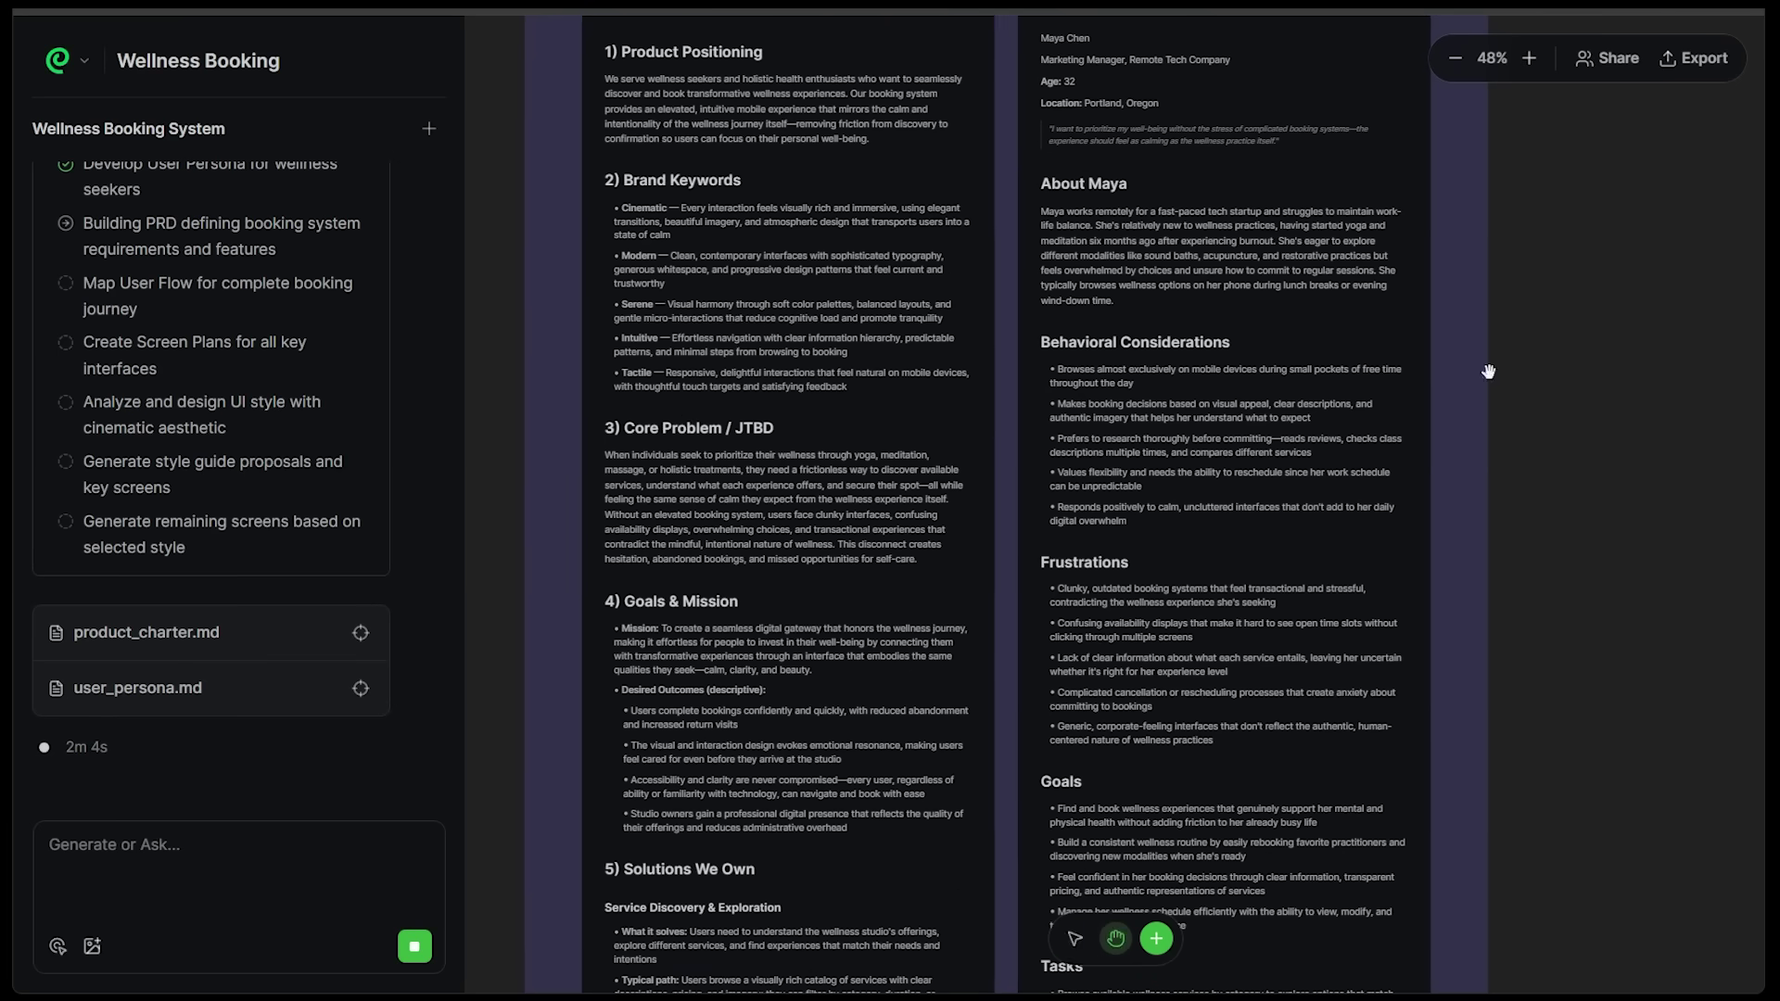
{"action": "left_click_drag", "start_coordinate": [1619, 517], "coordinate": [1586, 276]}
{"action": "left_click_drag", "start_coordinate": [1537, 515], "coordinate": [1553, 276]}
{"action": "key", "text": "space"}
{"action": "left_click_drag", "start_coordinate": [1622, 431], "coordinate": [1626, 128]}
{"action": "left_click_drag", "start_coordinate": [1200, 548], "coordinate": [1177, 760]}
{"action": "left_click_drag", "start_coordinate": [1418, 411], "coordinate": [1353, 803]}
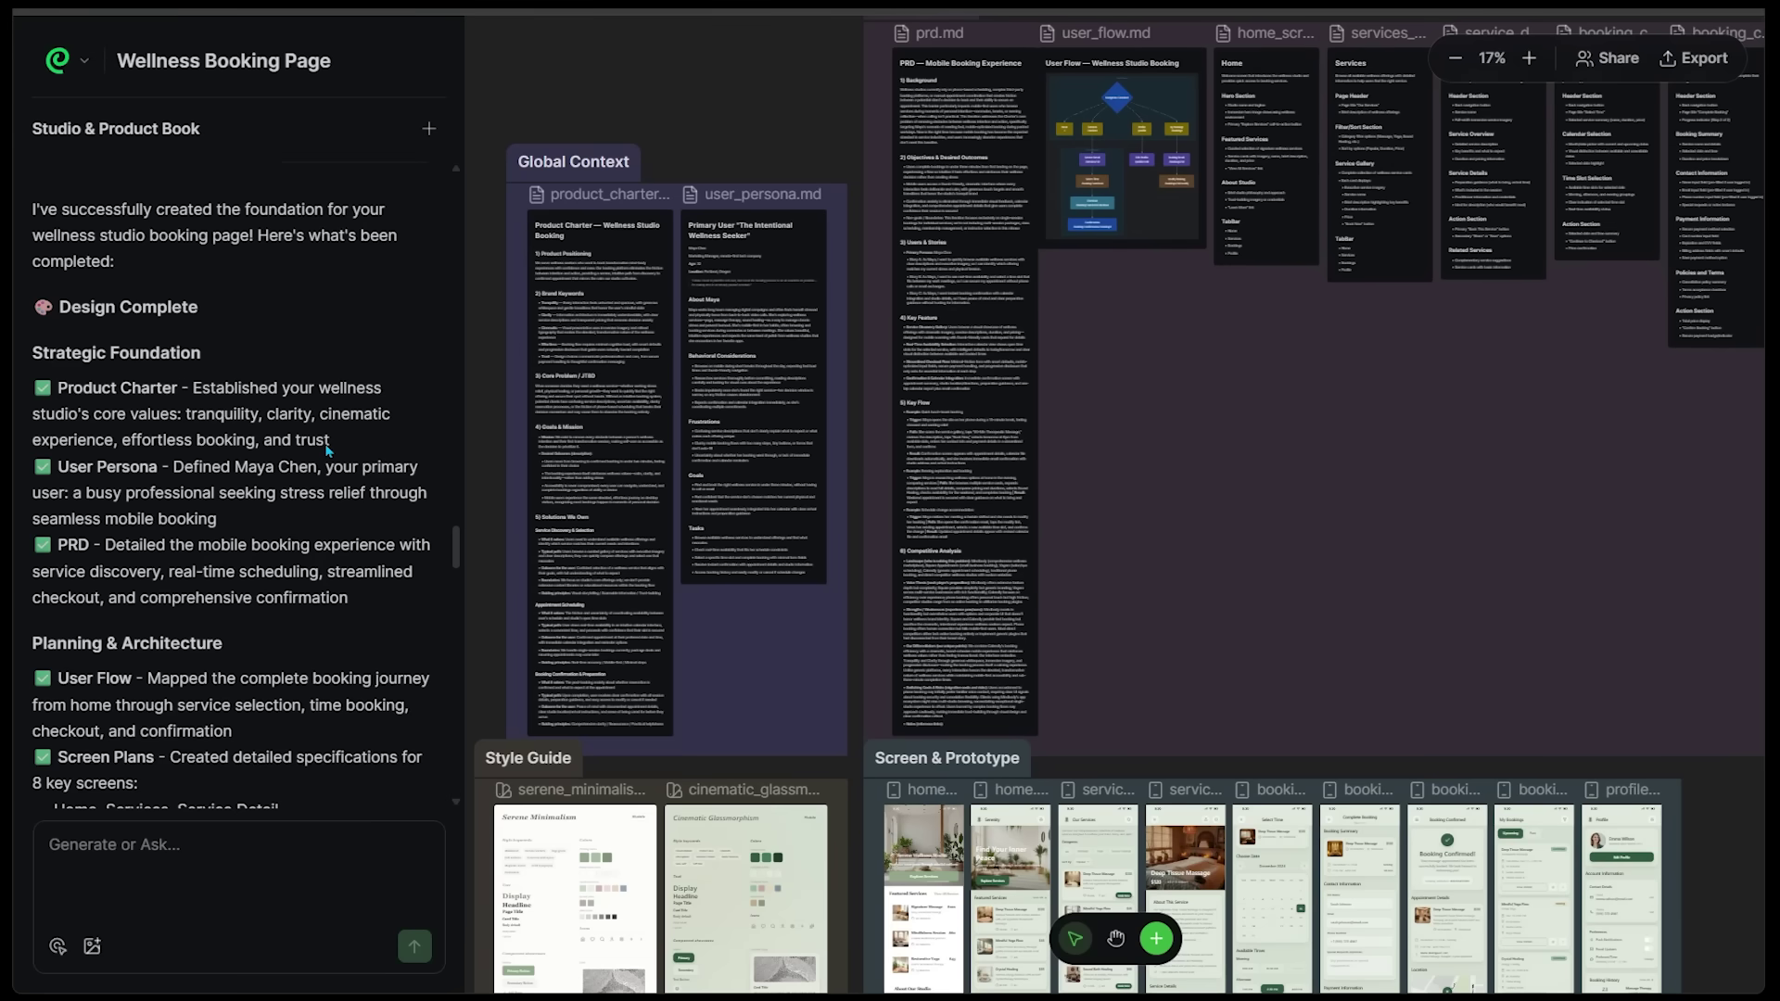
Step: Review the agent's design summary and compare the Serene Minimalism and Cinematic Glassmorphism style guides
{"action": "scroll", "coordinate": [321, 453], "scroll_direction": "down", "scroll_amount": 3}
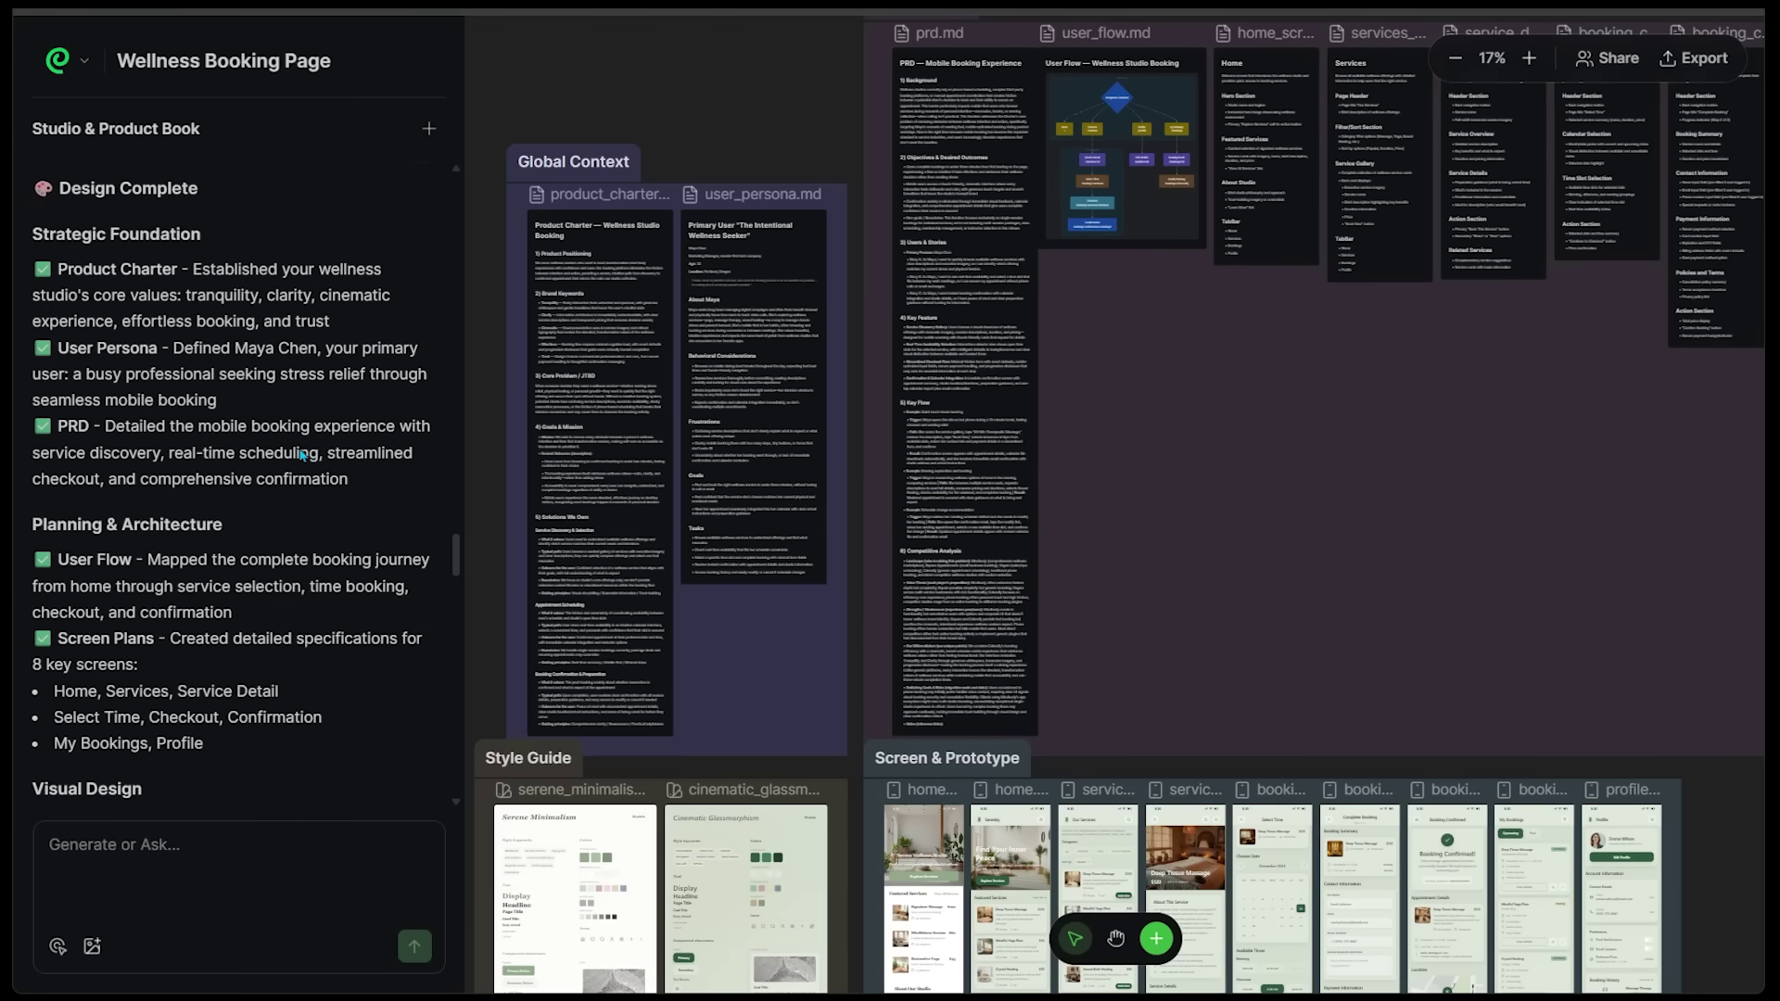
{"action": "scroll", "coordinate": [303, 455], "scroll_direction": "down", "scroll_amount": 6}
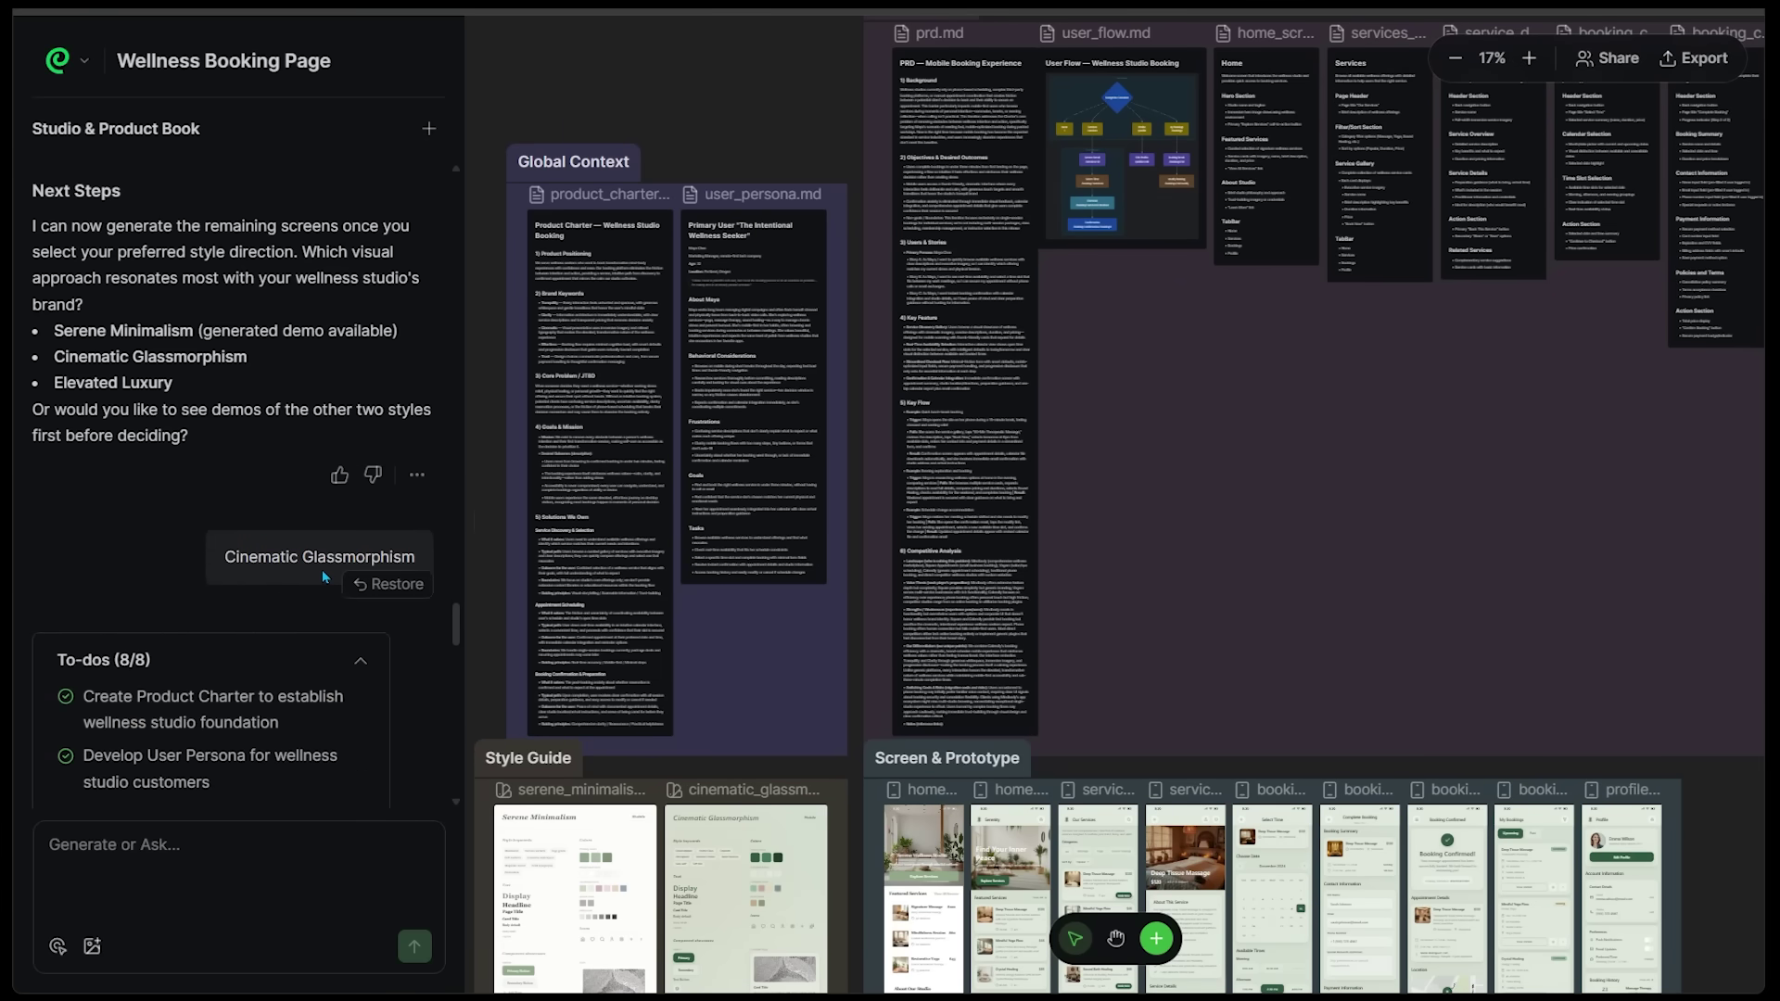
{"action": "scroll", "coordinate": [732, 705], "scroll_direction": "up", "scroll_amount": 3}
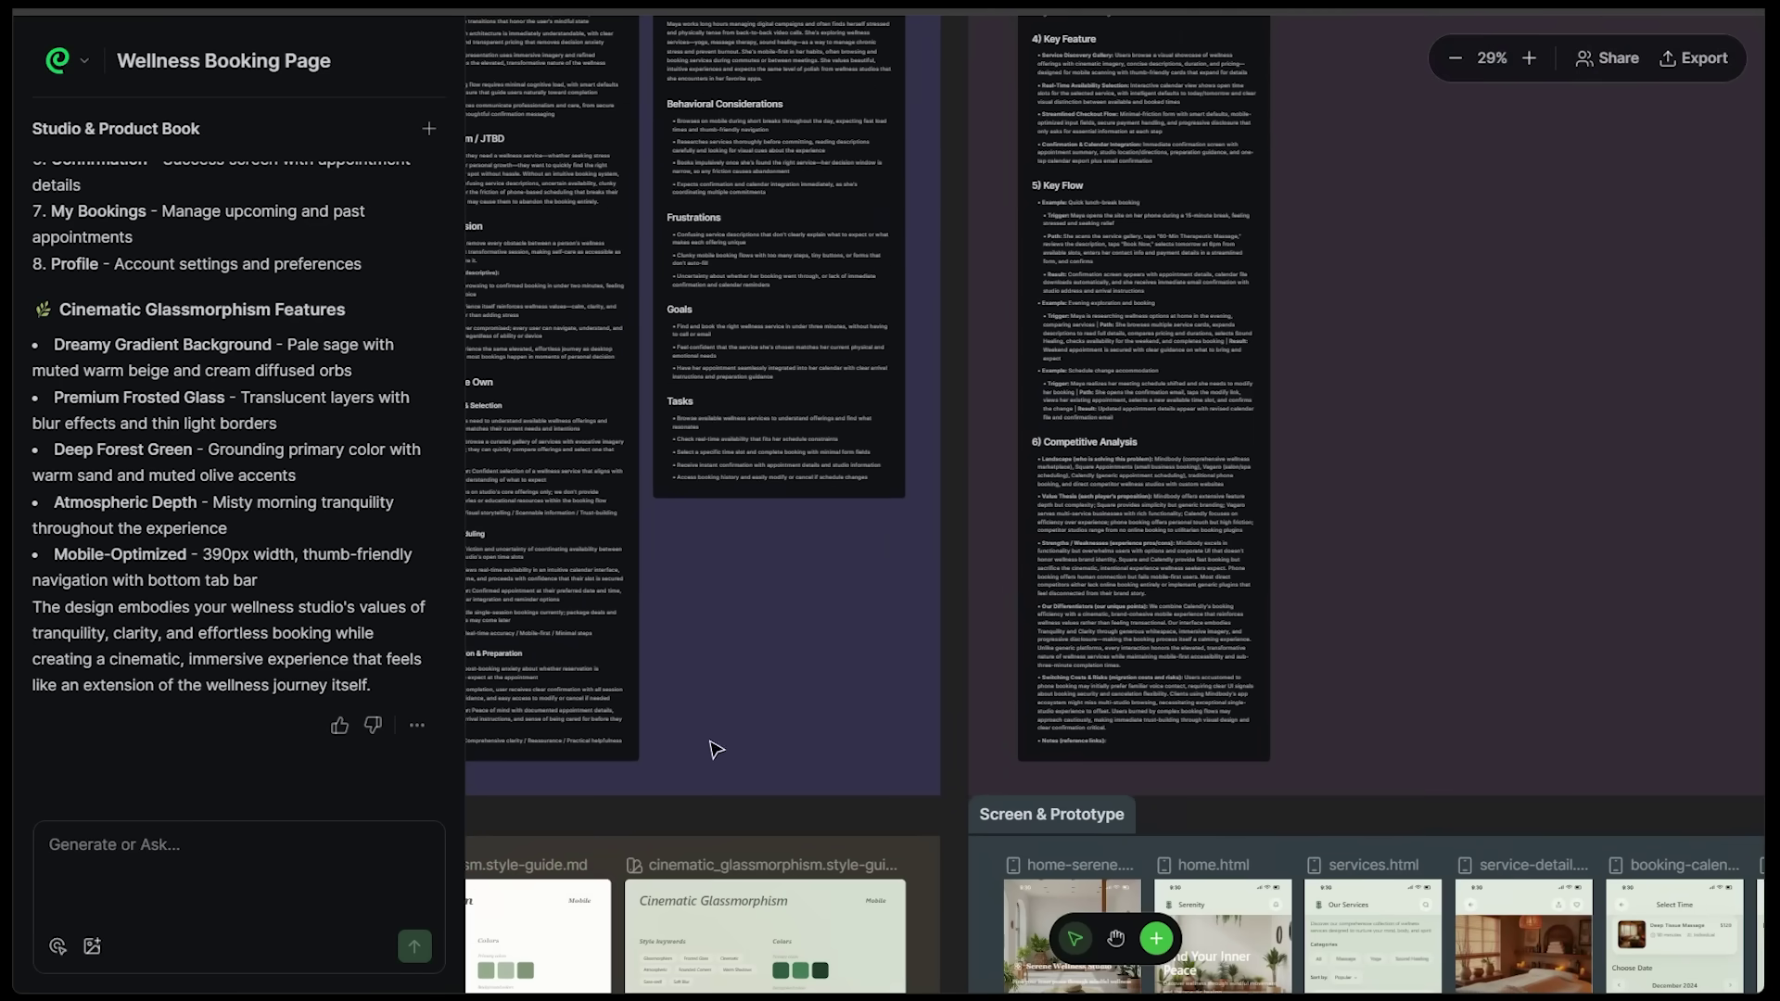
{"action": "left_click_drag", "start_coordinate": [745, 820], "coordinate": [971, 292]}
{"action": "scroll", "coordinate": [970, 292], "scroll_direction": "up", "scroll_amount": 2}
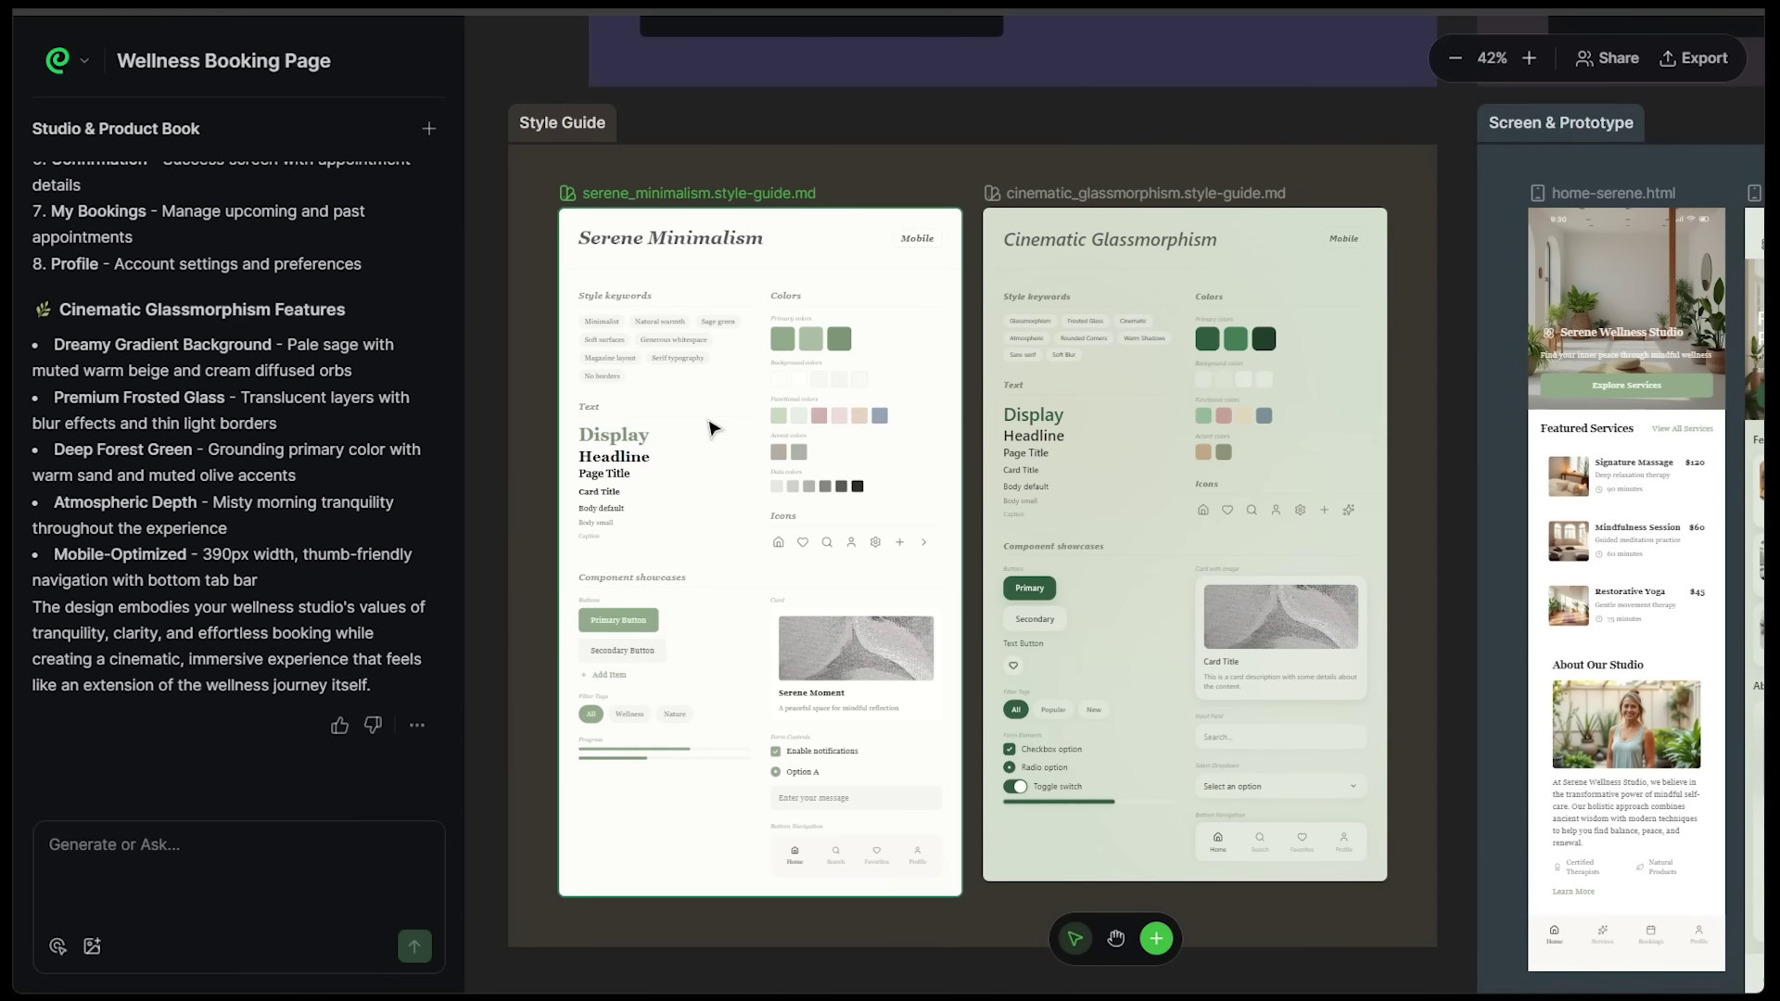
{"action": "scroll", "coordinate": [985, 467], "scroll_direction": "up", "scroll_amount": 2}
{"action": "key", "text": "space"}
{"action": "left_click_drag", "start_coordinate": [1045, 403], "coordinate": [1068, 342]}
{"action": "key", "text": "v"}
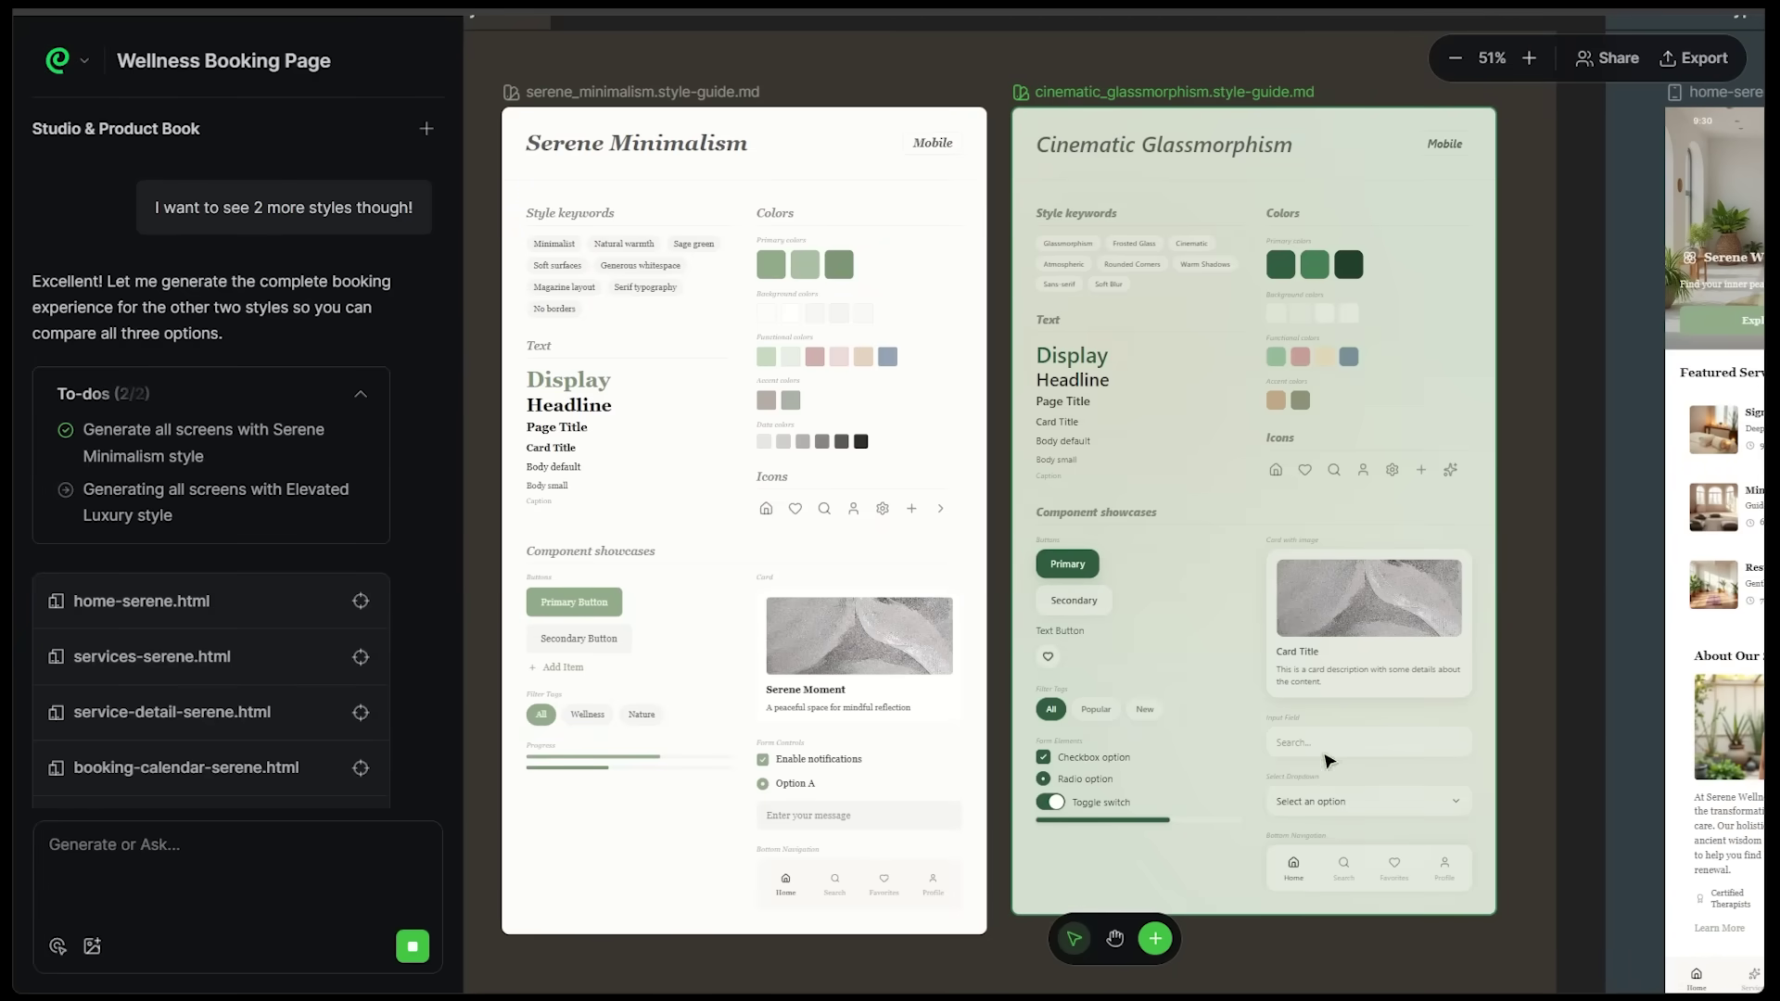
Step: Look over the row of generated mobile screens in the Screen & Prototype section
{"action": "scroll", "coordinate": [1283, 656], "scroll_direction": "right", "scroll_amount": 7}
{"action": "scroll", "coordinate": [936, 591], "scroll_direction": "down", "scroll_amount": 3}
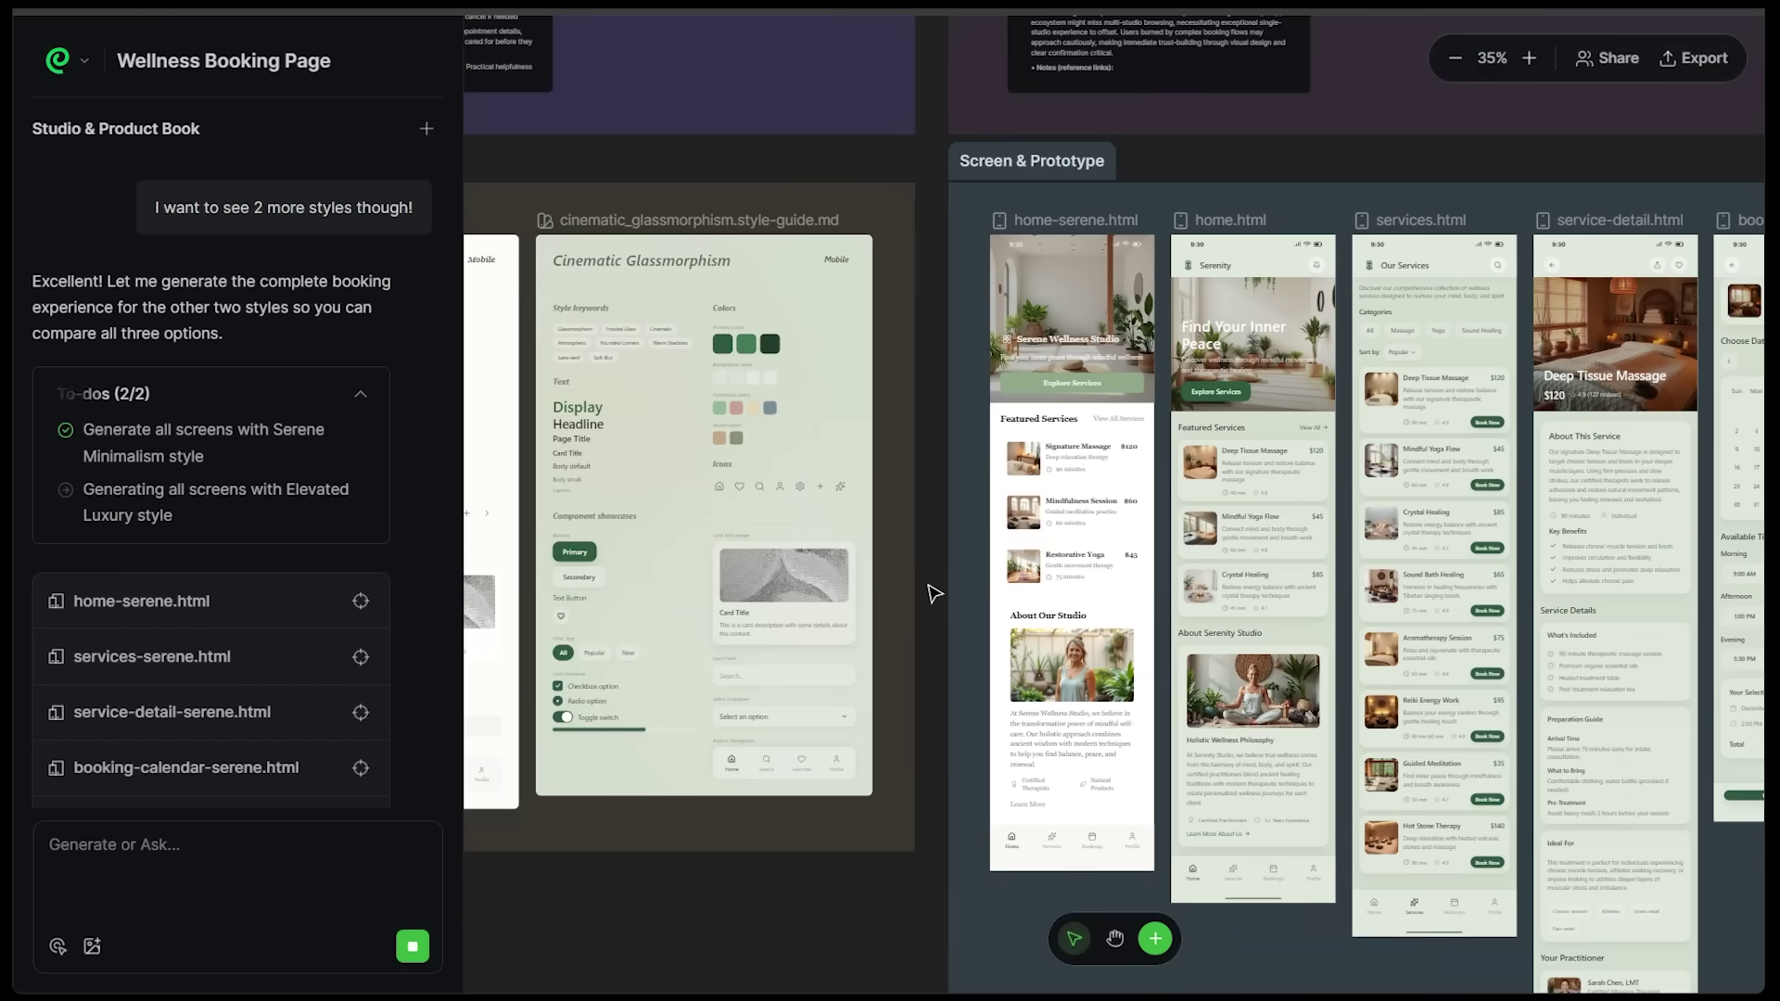
{"action": "left_click_drag", "start_coordinate": [927, 568], "coordinate": [696, 576]}
{"action": "scroll", "coordinate": [732, 538], "scroll_direction": "up", "scroll_amount": 2}
{"action": "scroll", "coordinate": [732, 538], "scroll_direction": "down", "scroll_amount": 1}
{"action": "left_click_drag", "start_coordinate": [955, 556], "coordinate": [533, 348]}
Step: Inspect the home, services, service detail and booking calendar screens of the Cinematic Glassmorphism design up close
{"action": "scroll", "coordinate": [531, 346], "scroll_direction": "up", "scroll_amount": 4}
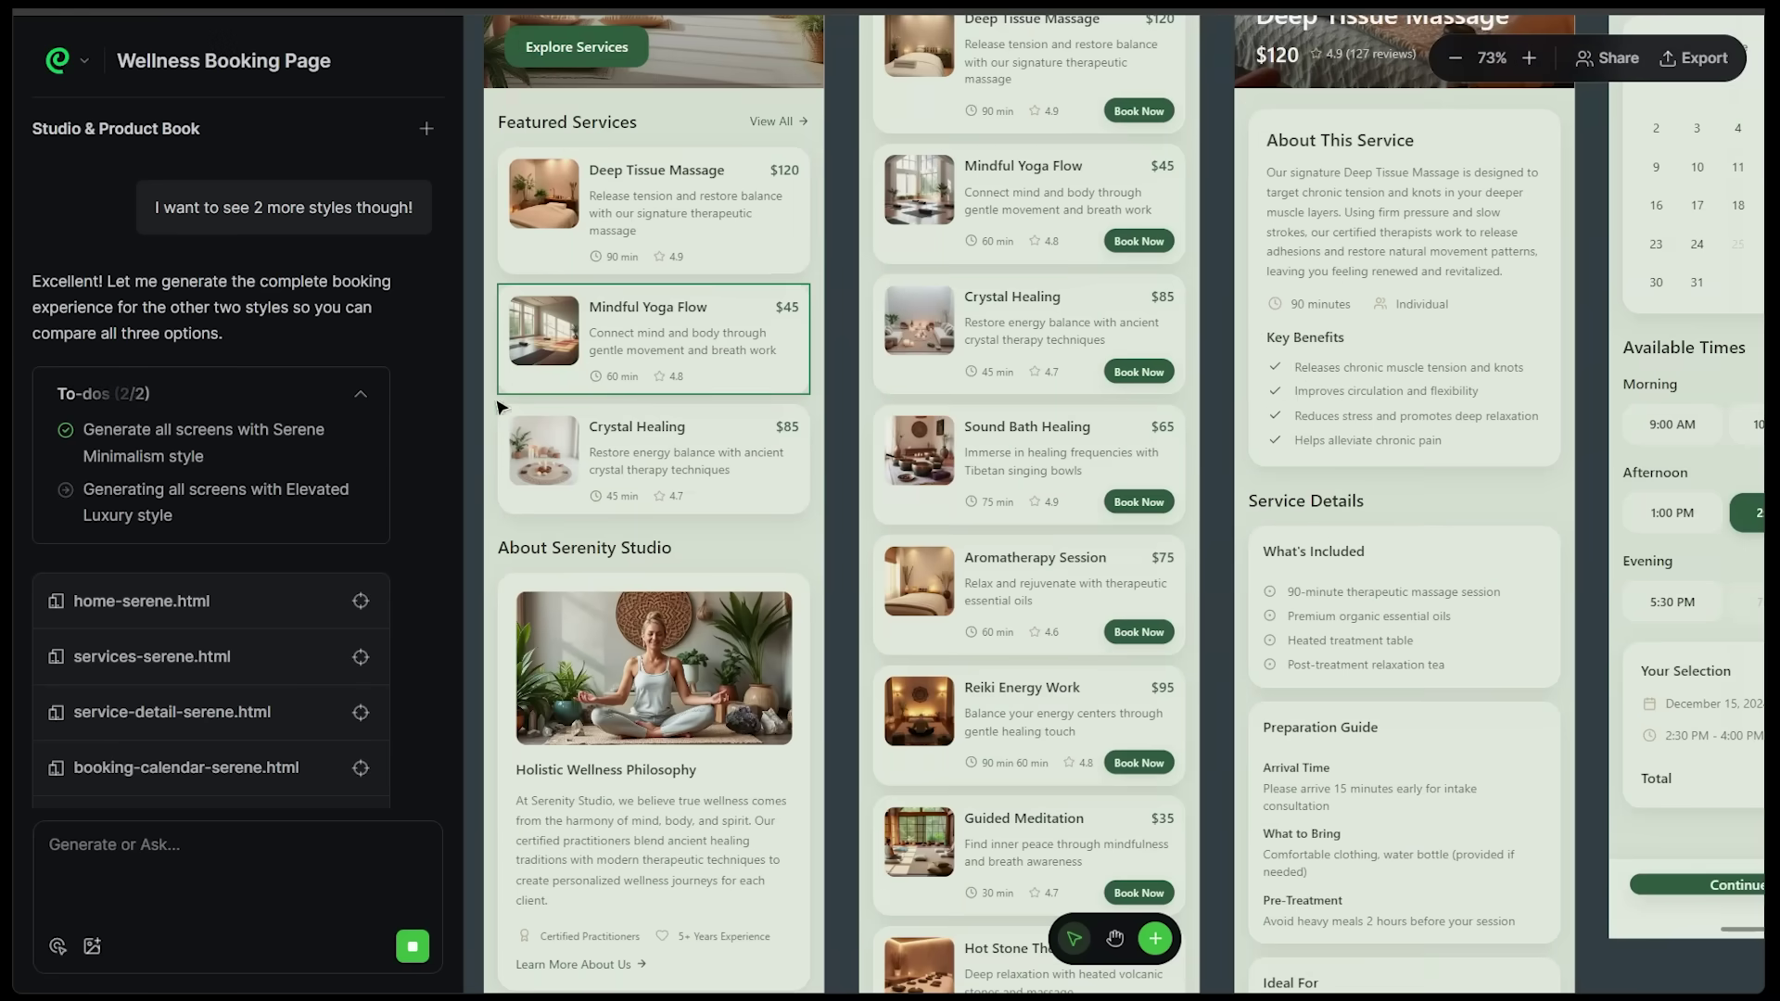
{"action": "scroll", "coordinate": [536, 482], "scroll_direction": "down", "scroll_amount": 1}
{"action": "left_click_drag", "start_coordinate": [478, 451], "coordinate": [544, 643]}
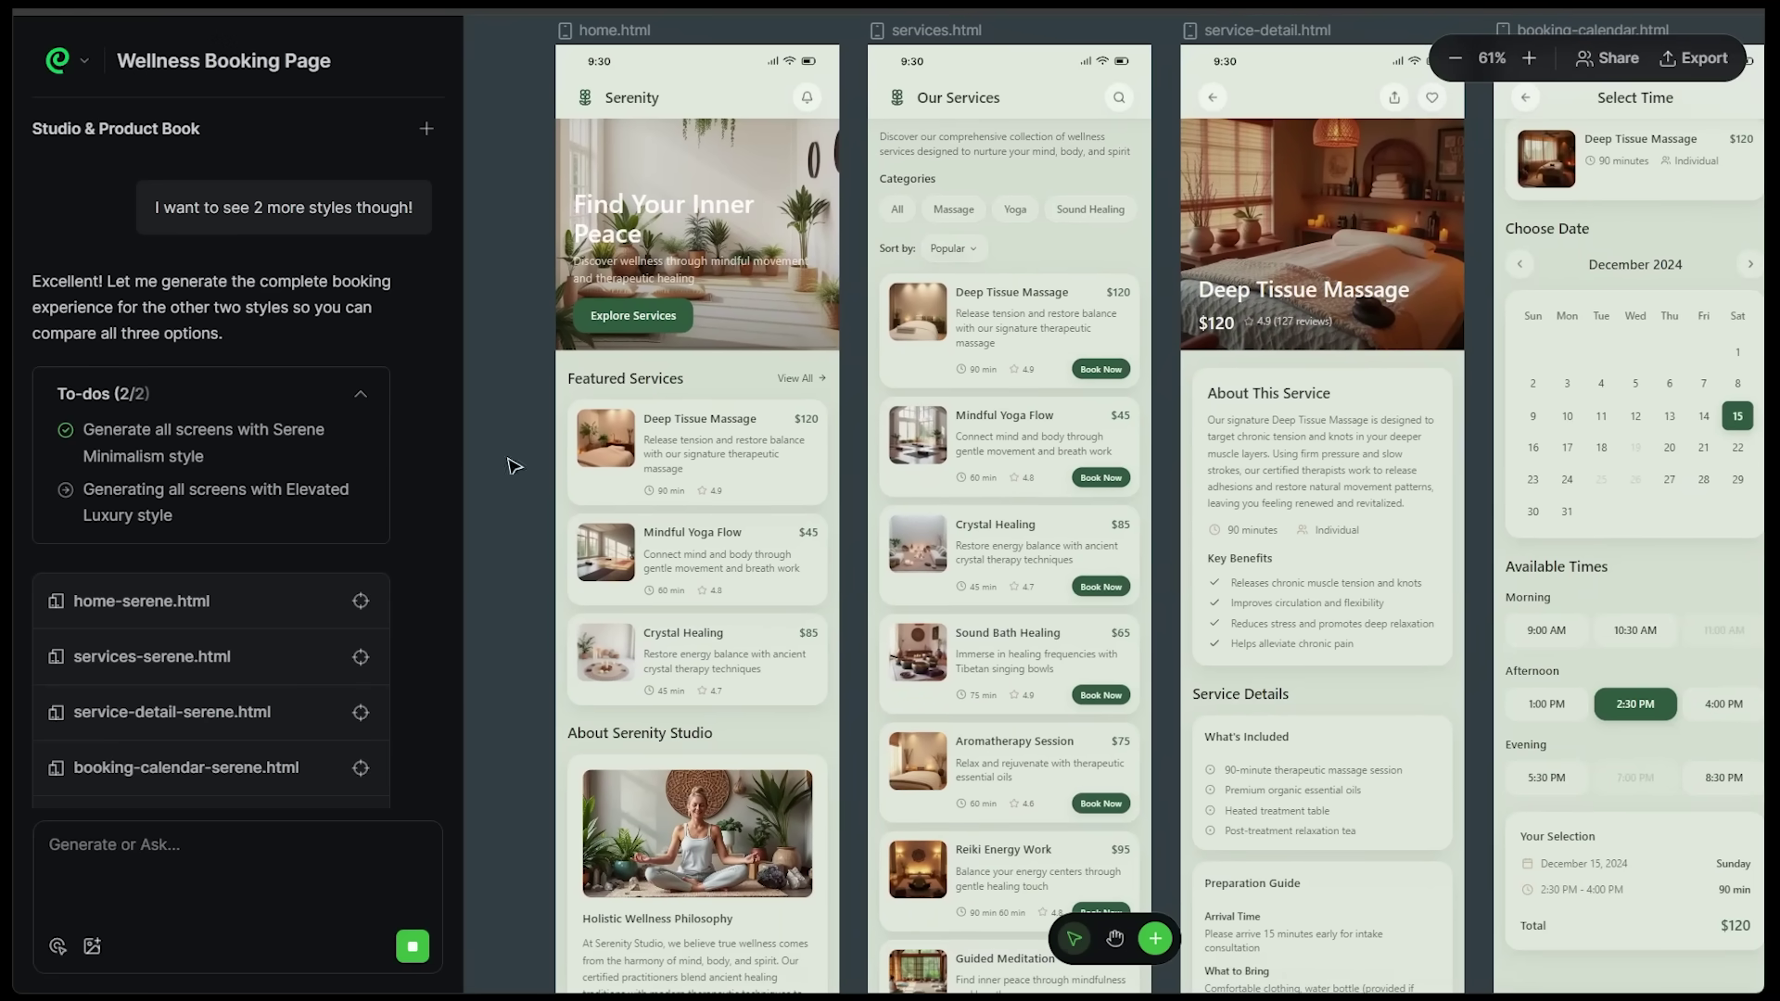
{"action": "scroll", "coordinate": [509, 436], "scroll_direction": "down", "scroll_amount": 2}
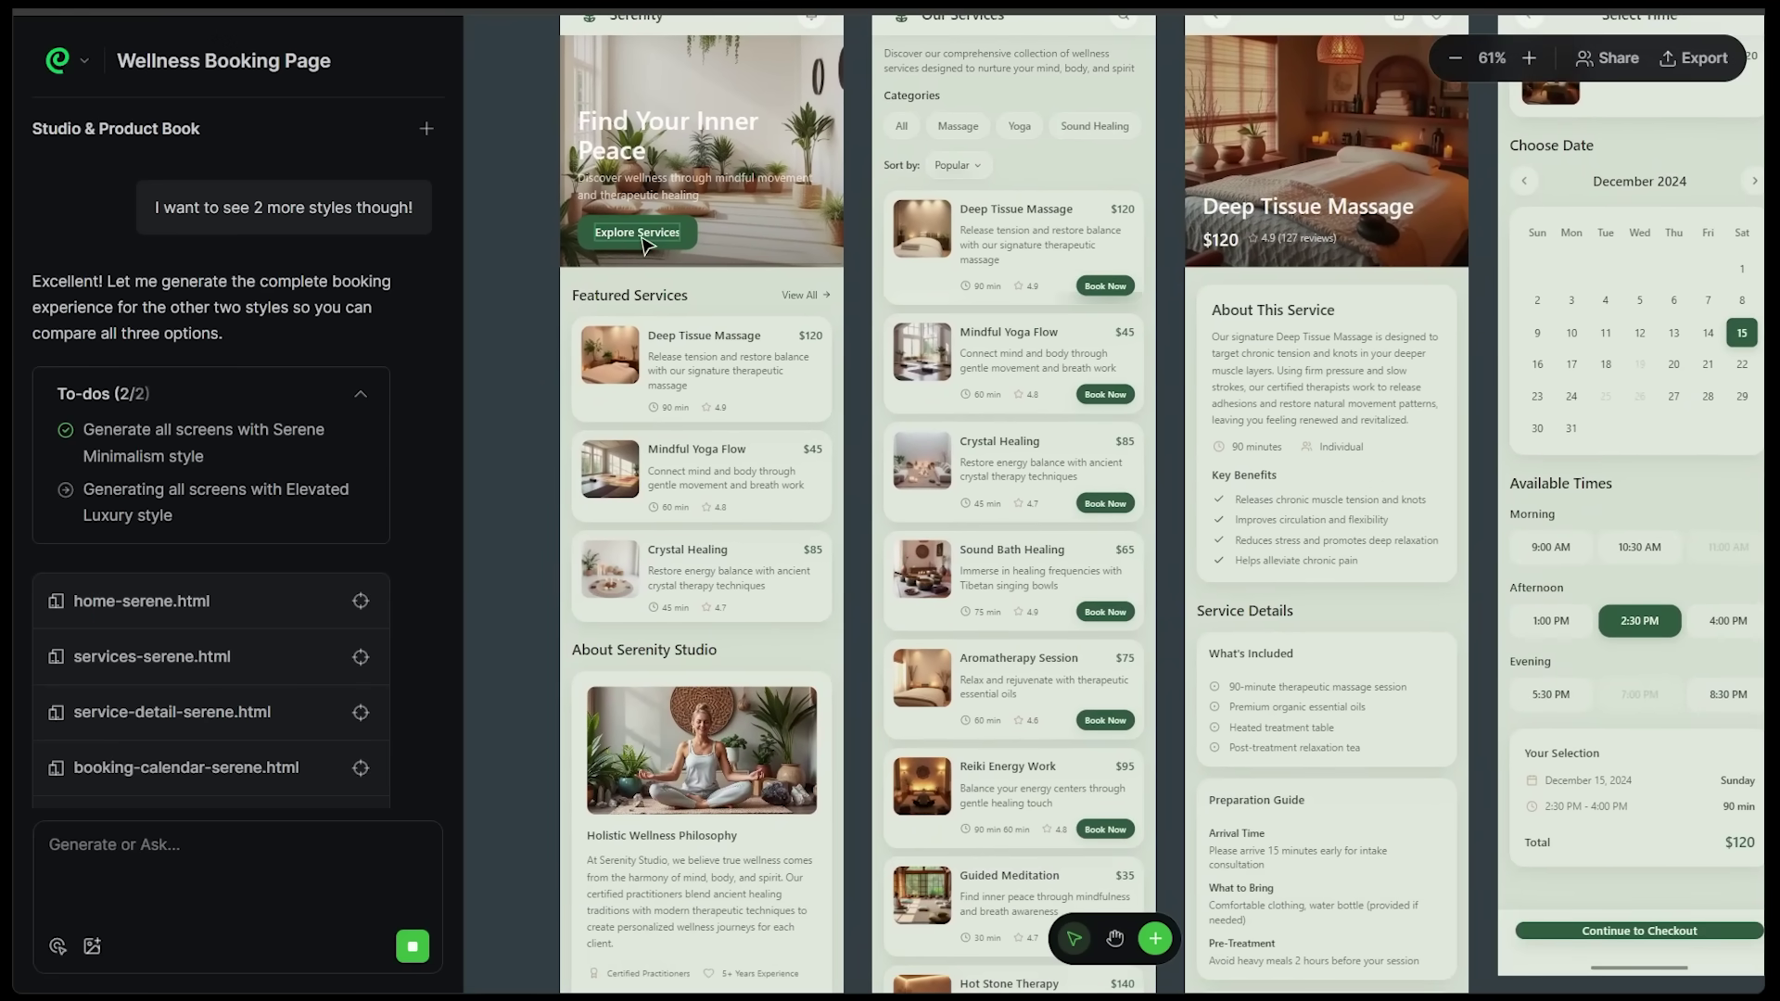
{"action": "scroll", "coordinate": [531, 391], "scroll_direction": "down", "scroll_amount": 2}
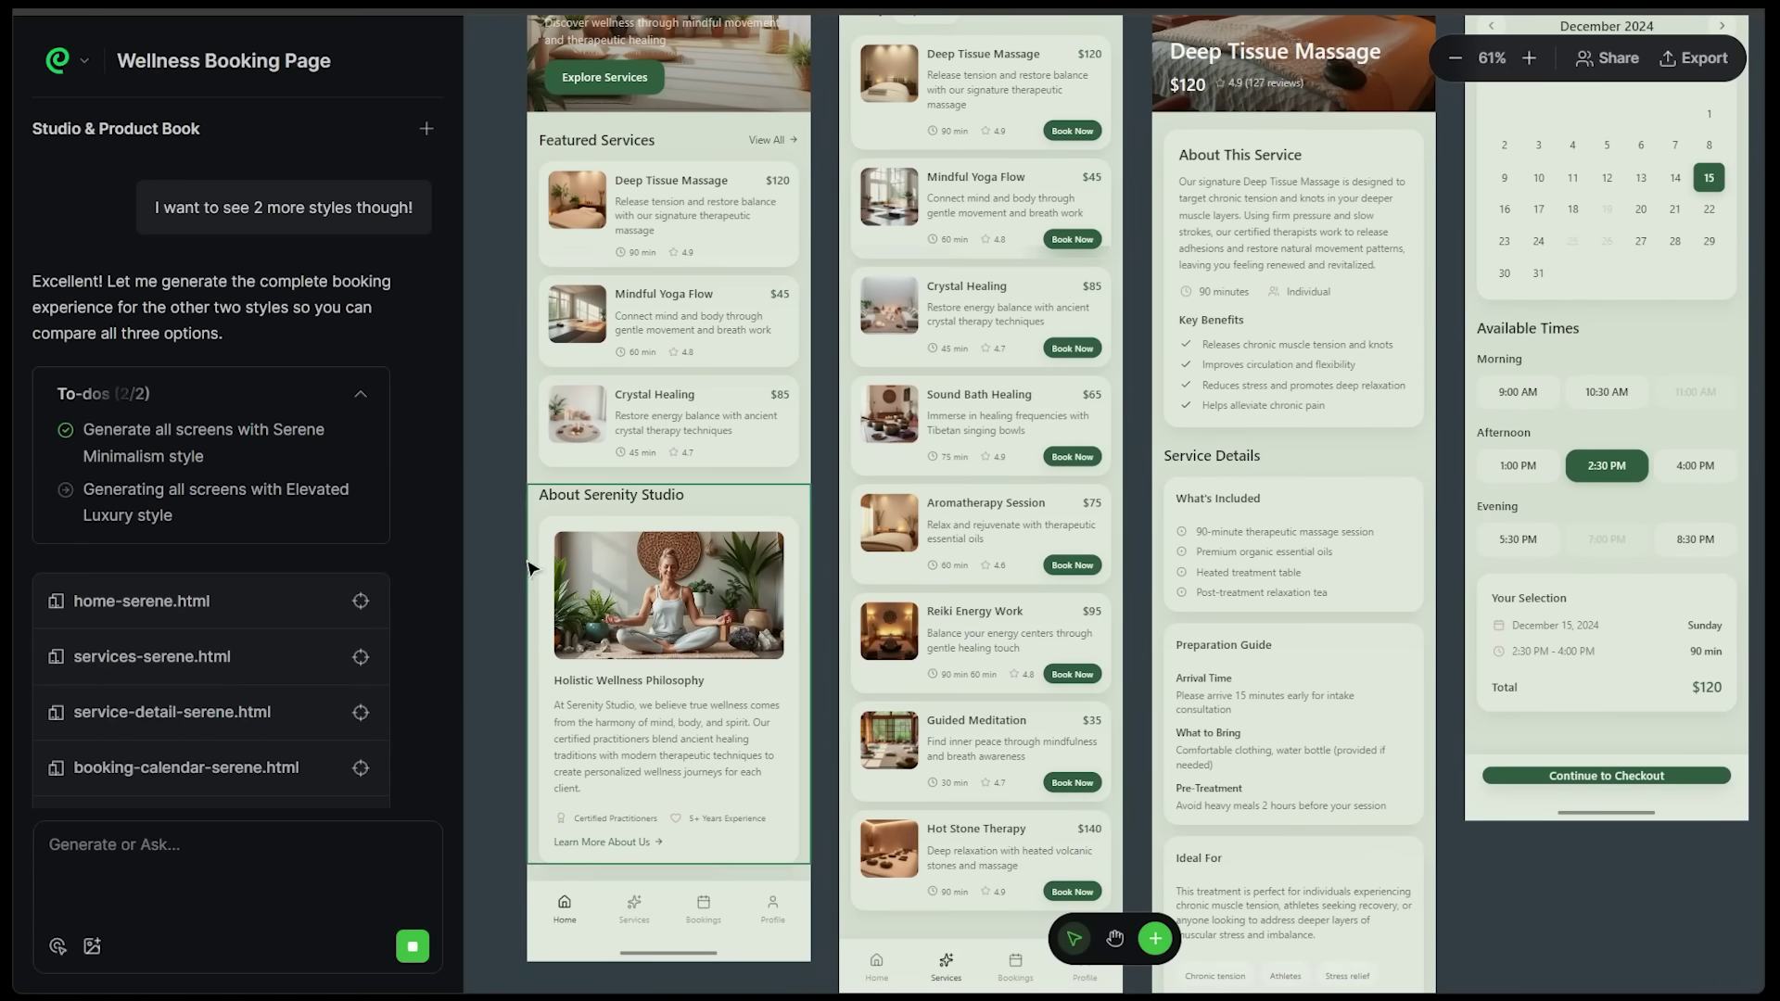
{"action": "scroll", "coordinate": [652, 447], "scroll_direction": "up", "scroll_amount": 4}
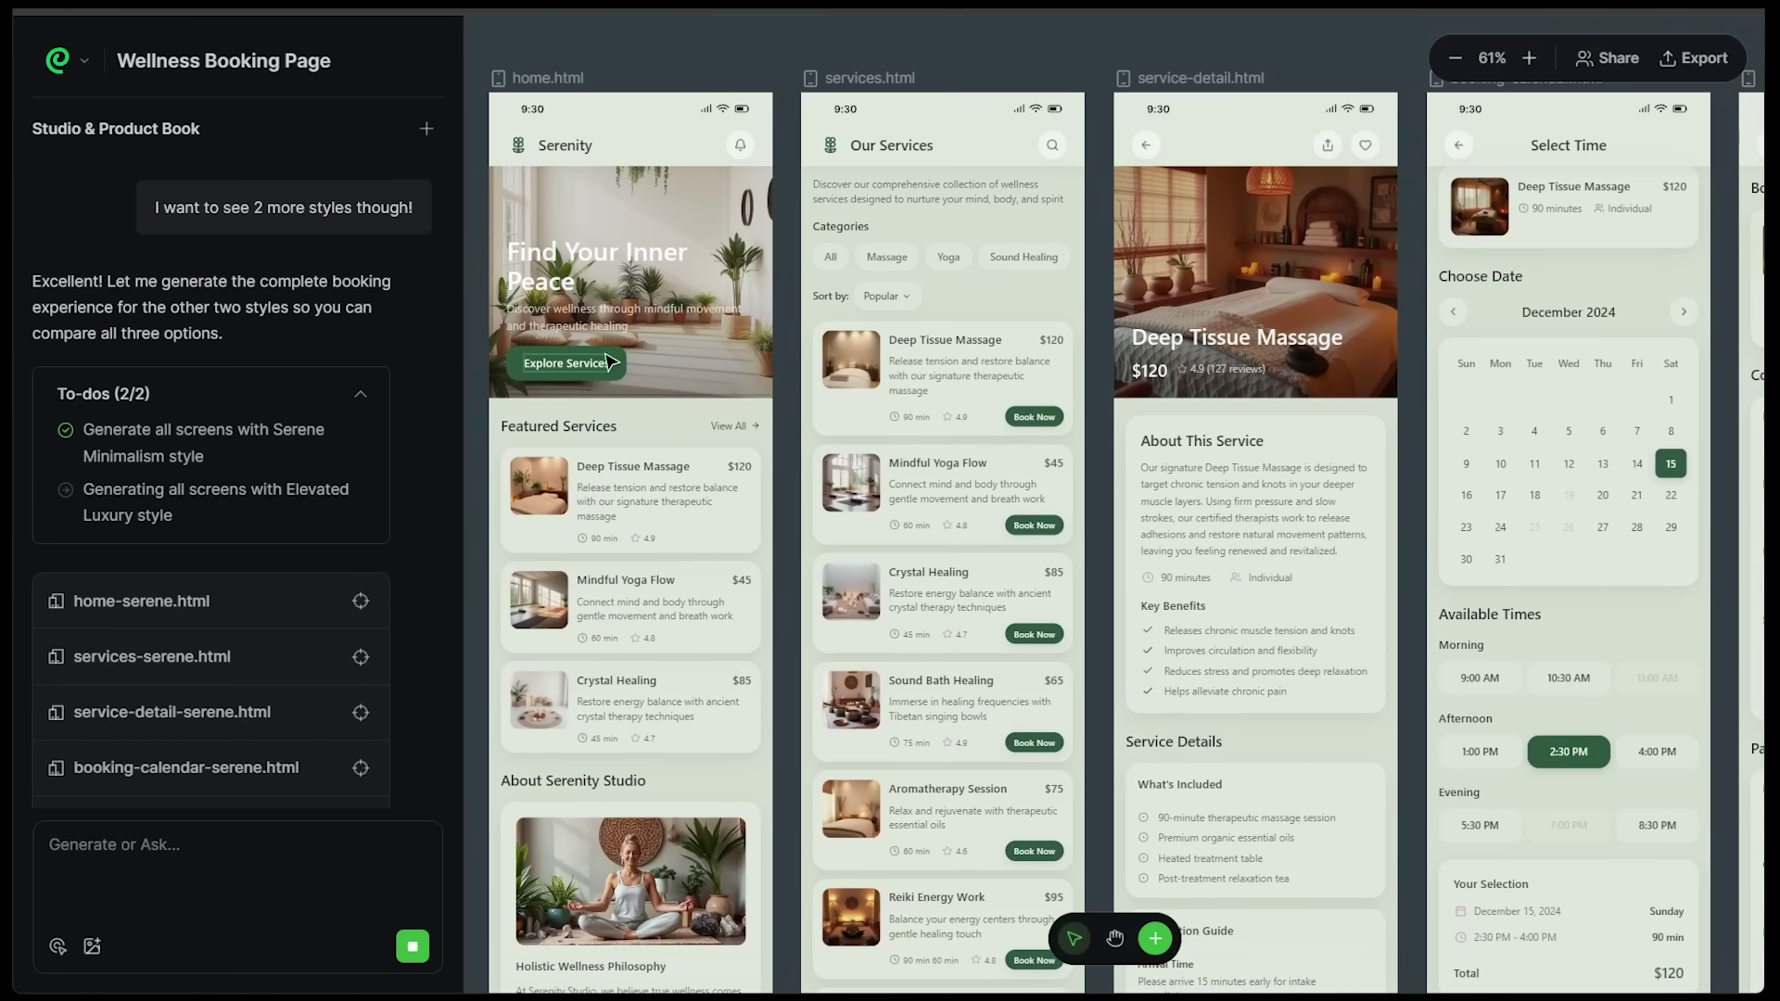
{"action": "scroll", "coordinate": [1100, 459], "scroll_direction": "down", "scroll_amount": 2}
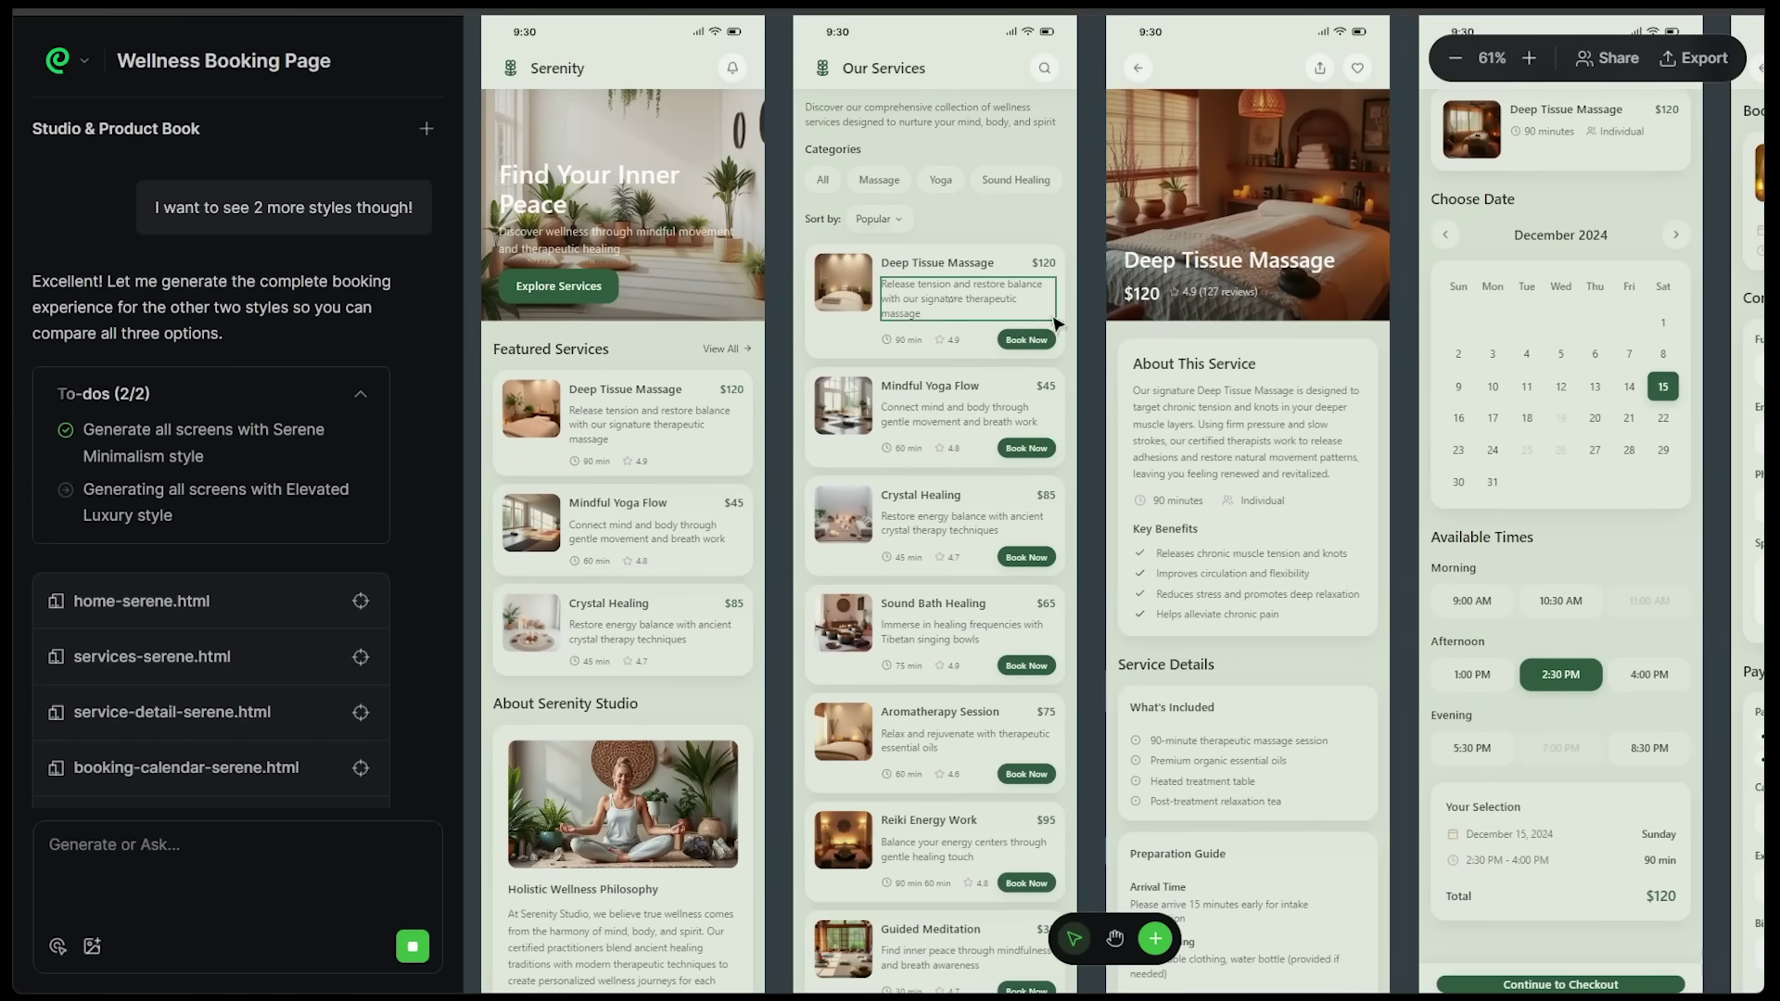
Step: Examine the Cinematic Glassmorphism services, service detail and booking calendar screens down to their lower sections
{"action": "scroll", "coordinate": [1093, 365], "scroll_direction": "down", "scroll_amount": 2}
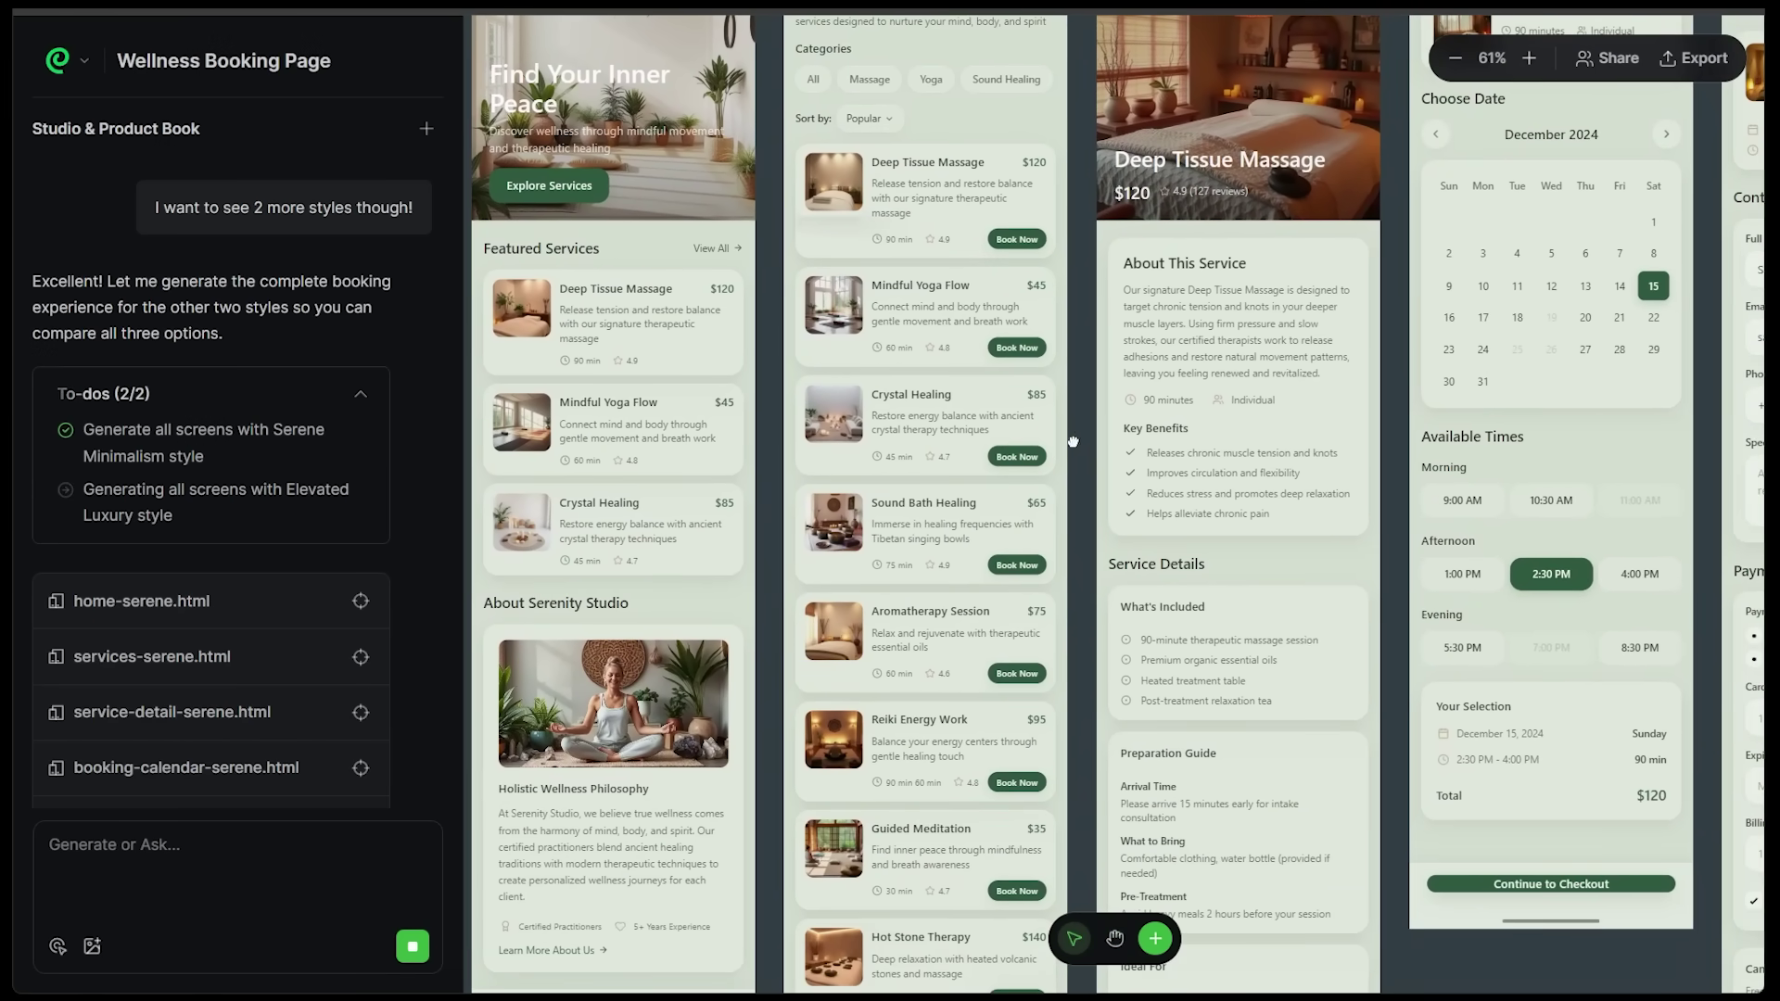
{"action": "scroll", "coordinate": [1051, 303], "scroll_direction": "down", "scroll_amount": 3}
{"action": "scroll", "coordinate": [1050, 303], "scroll_direction": "up", "scroll_amount": 5}
{"action": "scroll", "coordinate": [1050, 302], "scroll_direction": "right", "scroll_amount": 5}
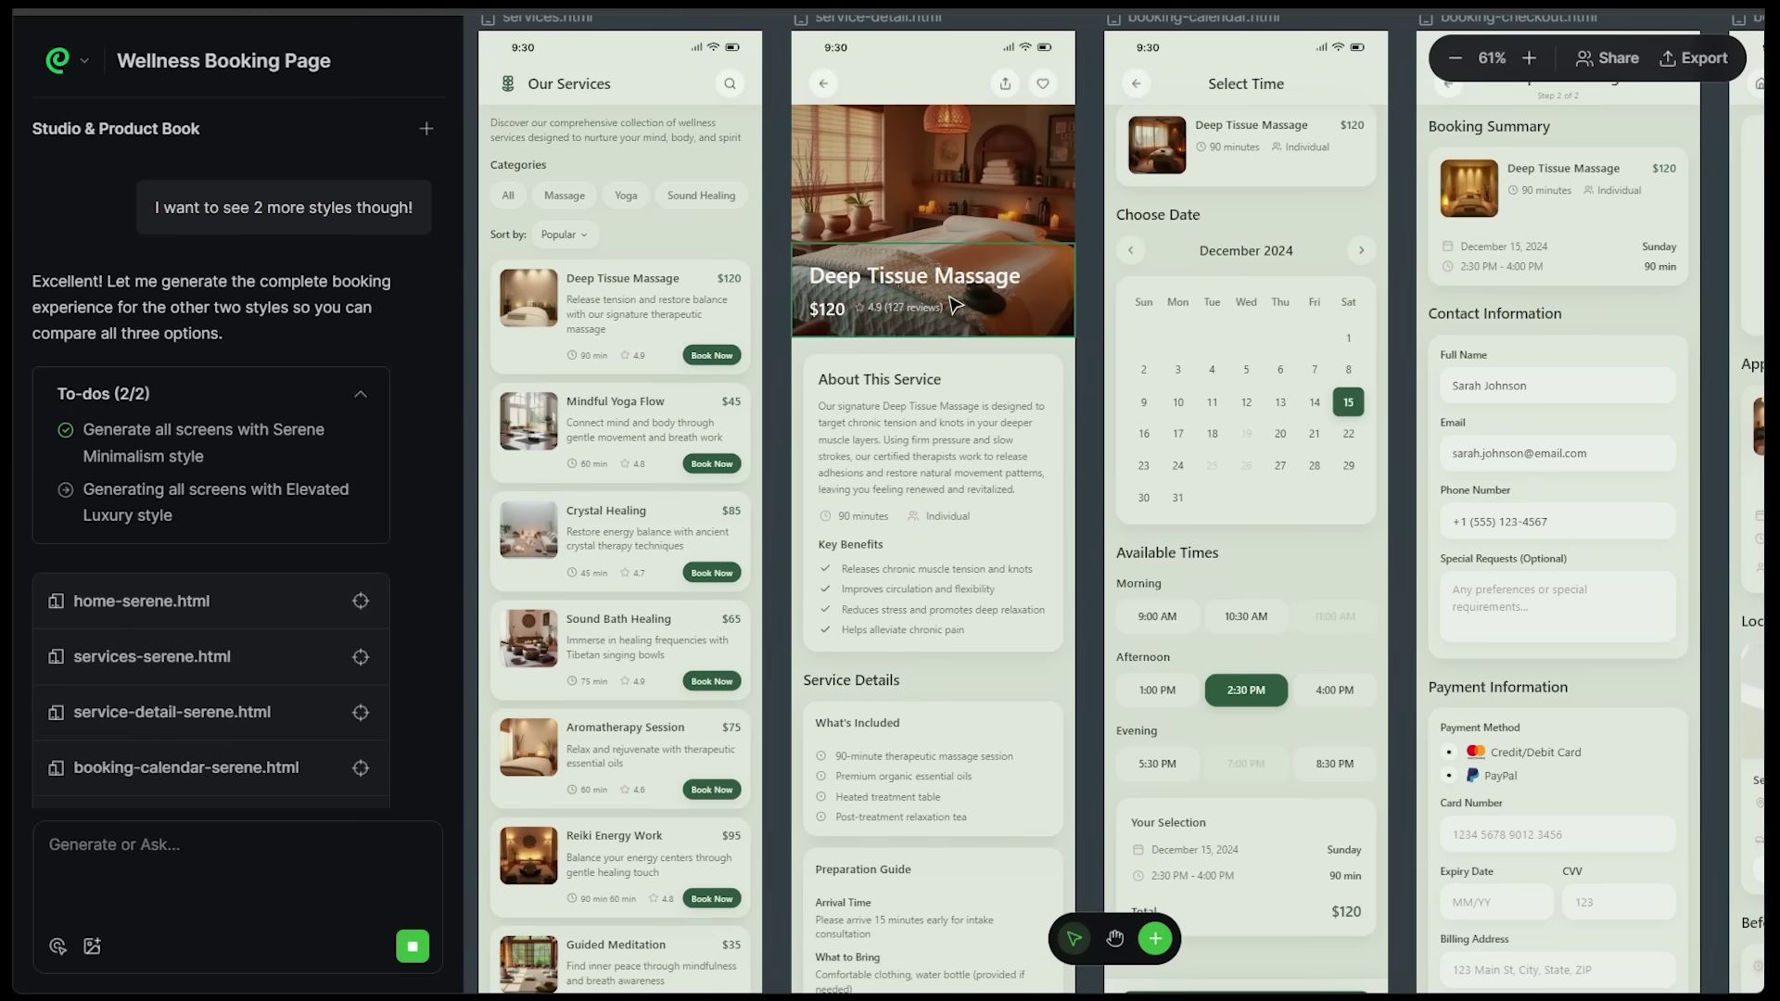
{"action": "scroll", "coordinate": [1065, 414], "scroll_direction": "up", "scroll_amount": 2}
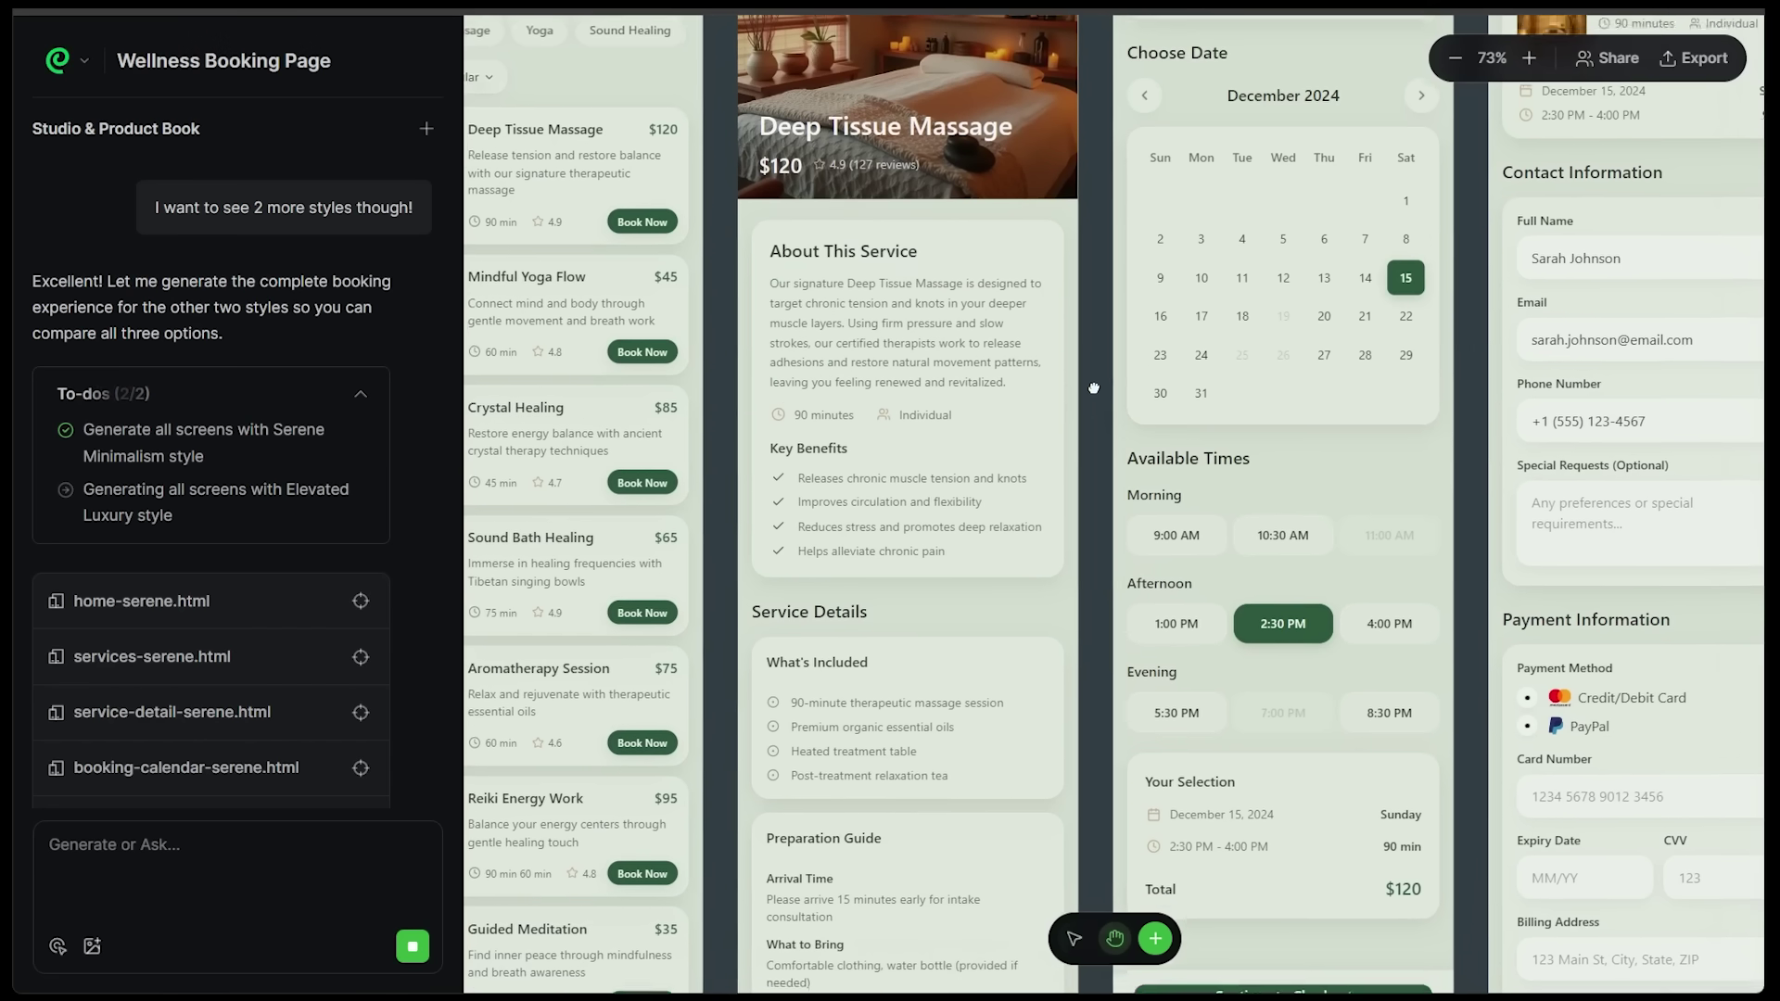
{"action": "scroll", "coordinate": [1093, 380], "scroll_direction": "down", "scroll_amount": 2}
{"action": "scroll", "coordinate": [1096, 473], "scroll_direction": "down", "scroll_amount": 2}
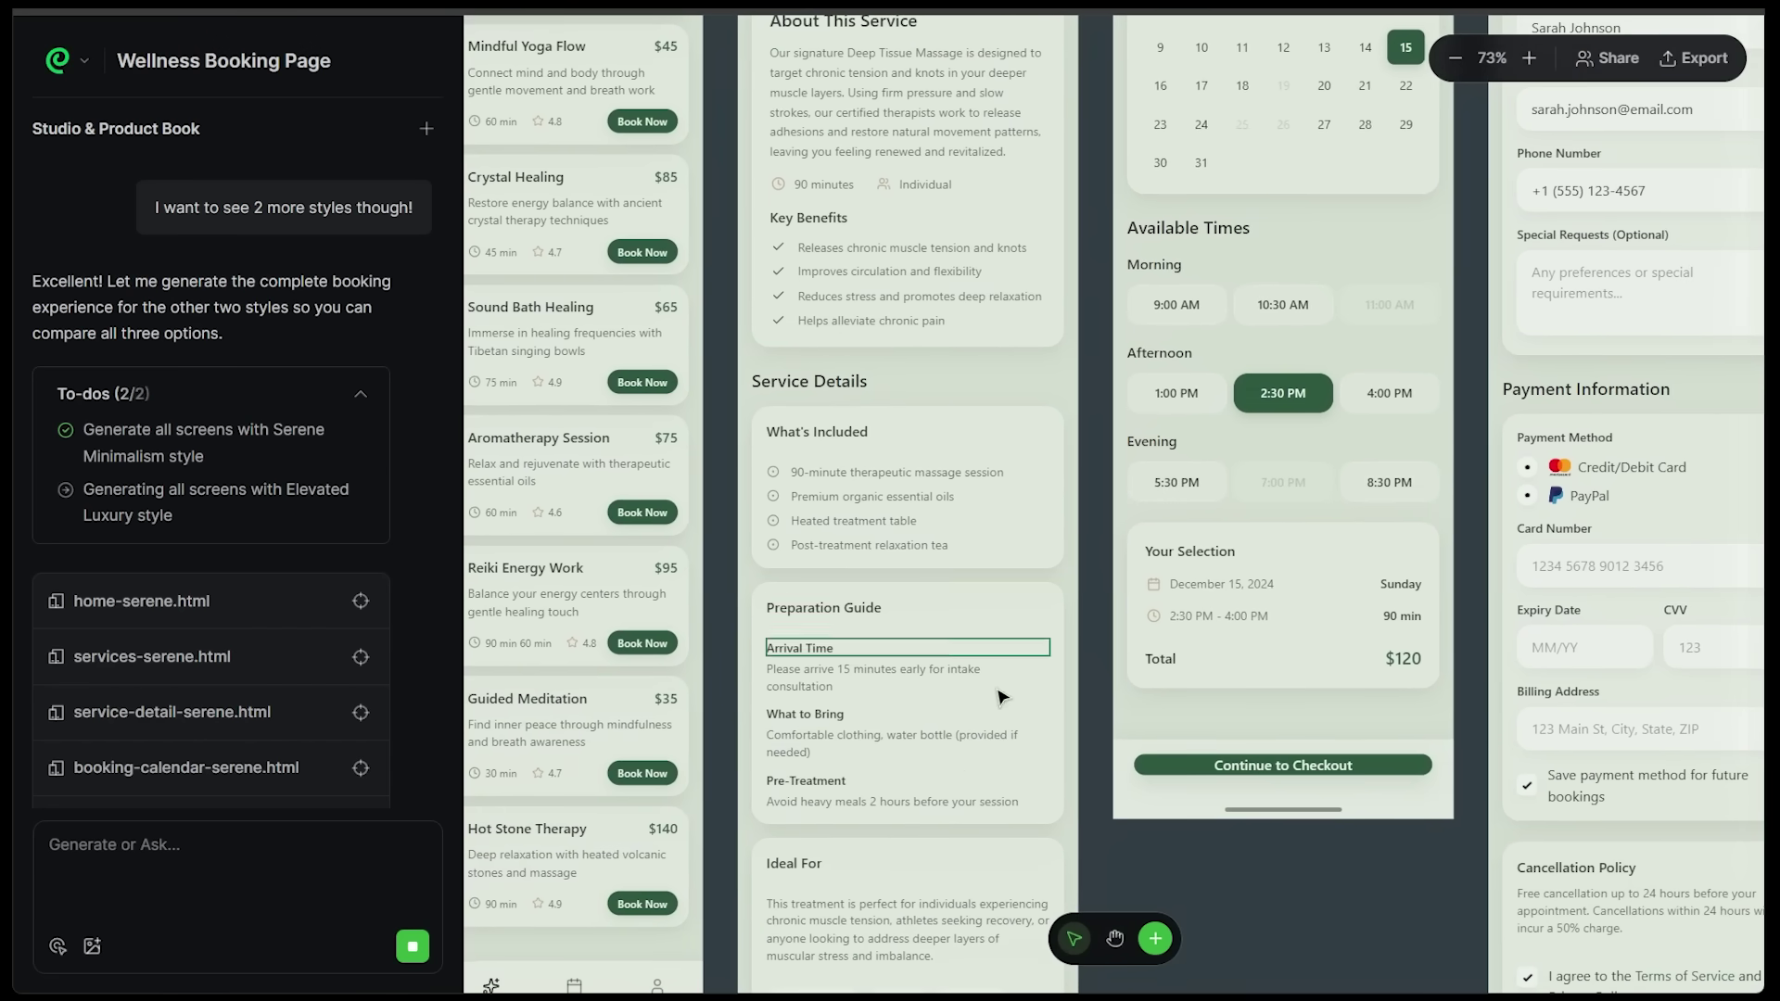
{"action": "scroll", "coordinate": [1011, 721], "scroll_direction": "down", "scroll_amount": 8}
{"action": "scroll", "coordinate": [1011, 722], "scroll_direction": "right", "scroll_amount": 3}
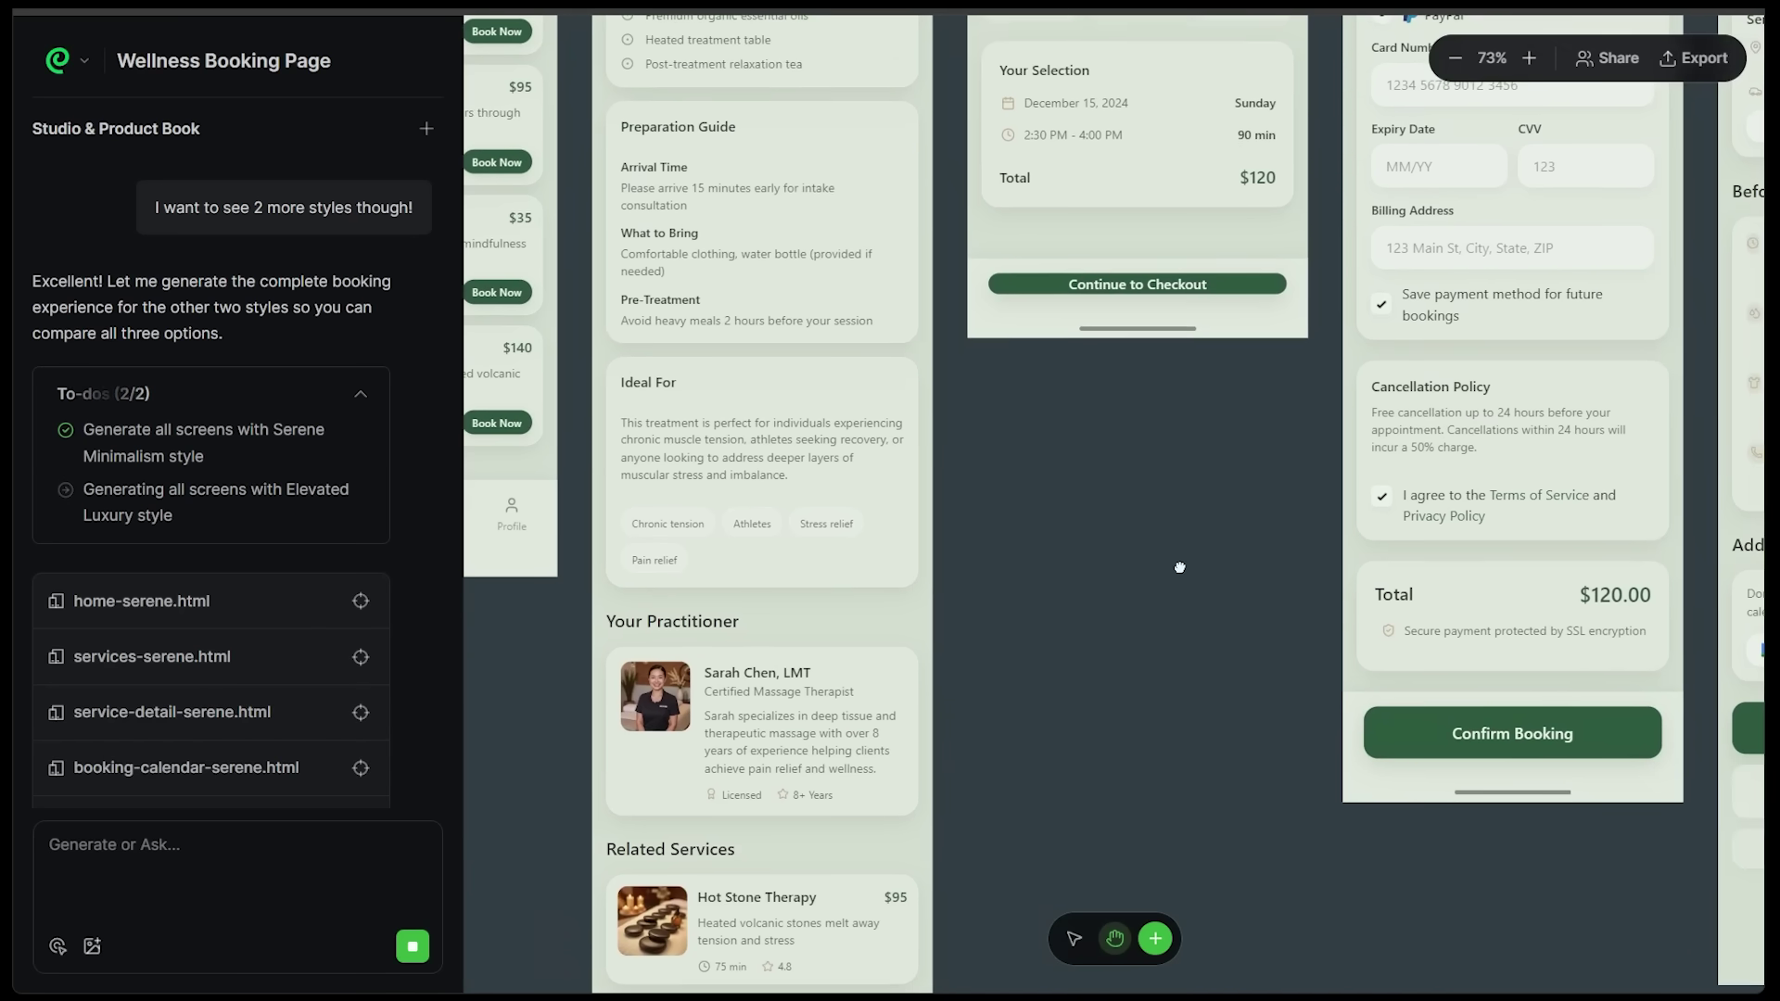
{"action": "scroll", "coordinate": [1179, 567], "scroll_direction": "down", "scroll_amount": 2}
{"action": "scroll", "coordinate": [843, 283], "scroll_direction": "down", "scroll_amount": 3}
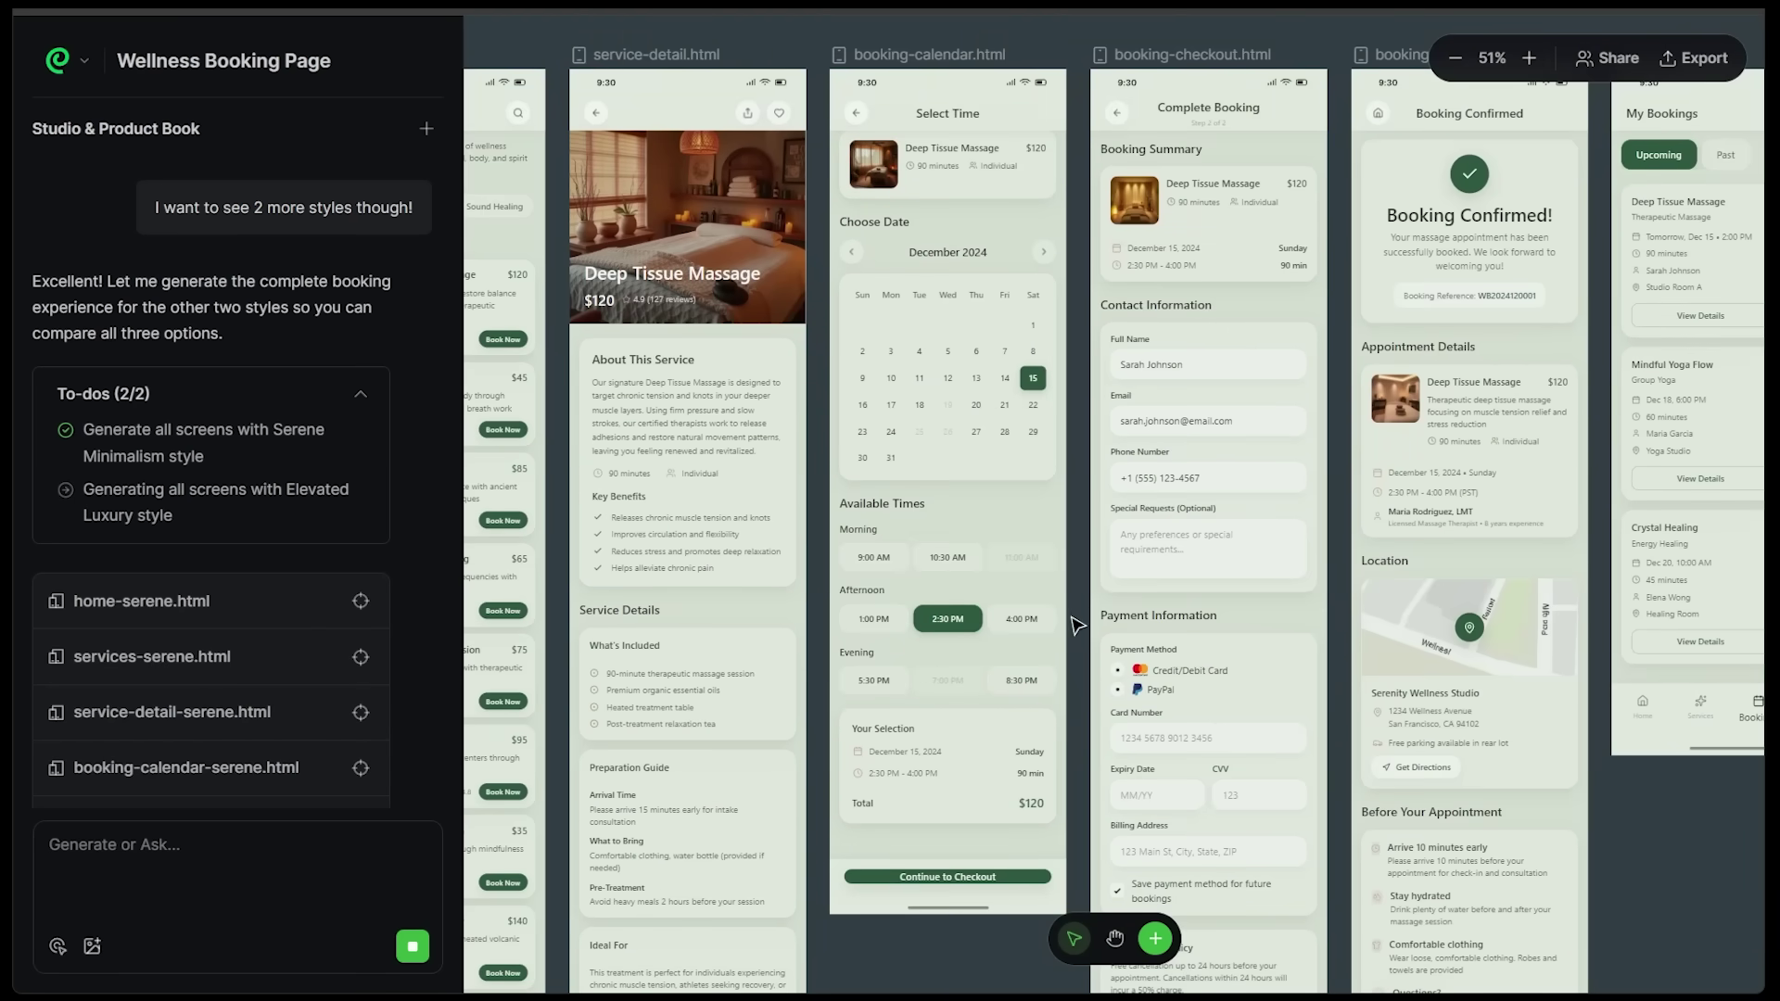
Step: Look over the Cinematic Glassmorphism checkout, booking confirmation, bookings and profile screens
{"action": "scroll", "coordinate": [1088, 556], "scroll_direction": "right", "scroll_amount": 3}
{"action": "scroll", "coordinate": [1089, 556], "scroll_direction": "down", "scroll_amount": 1}
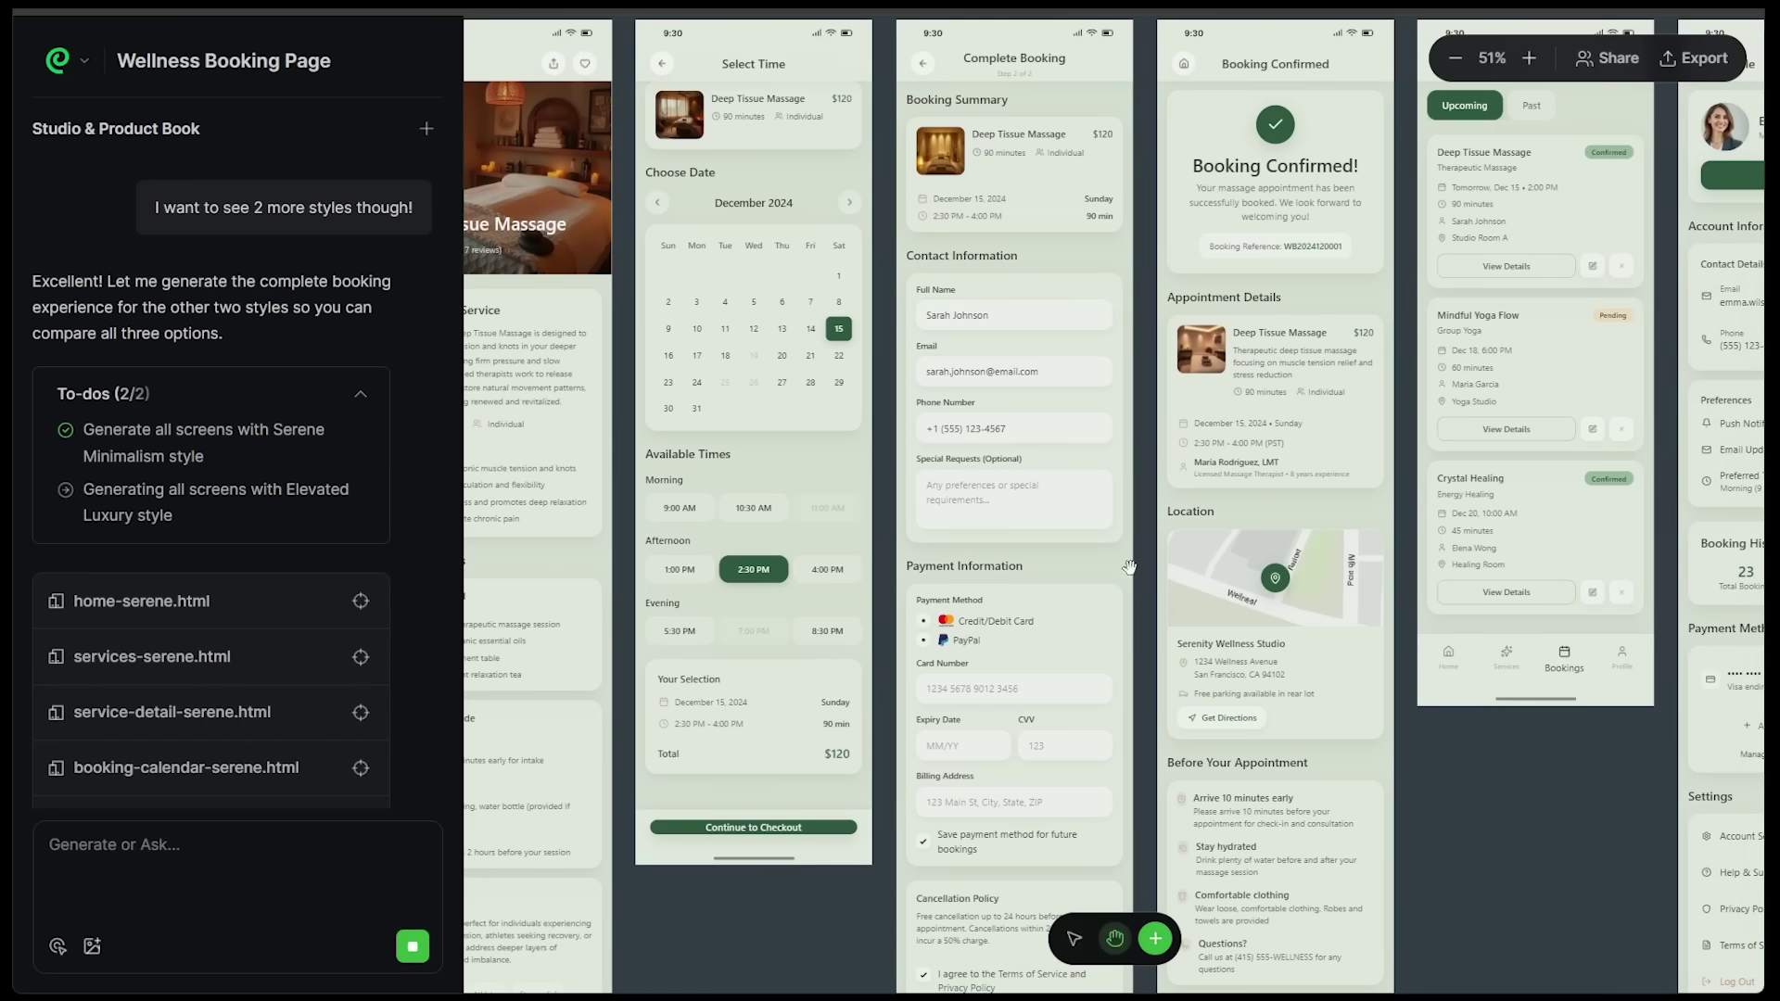
{"action": "scroll", "coordinate": [1131, 559], "scroll_direction": "right", "scroll_amount": 11}
{"action": "scroll", "coordinate": [1130, 559], "scroll_direction": "up", "scroll_amount": 1}
{"action": "scroll", "coordinate": [893, 877], "scroll_direction": "right", "scroll_amount": 1}
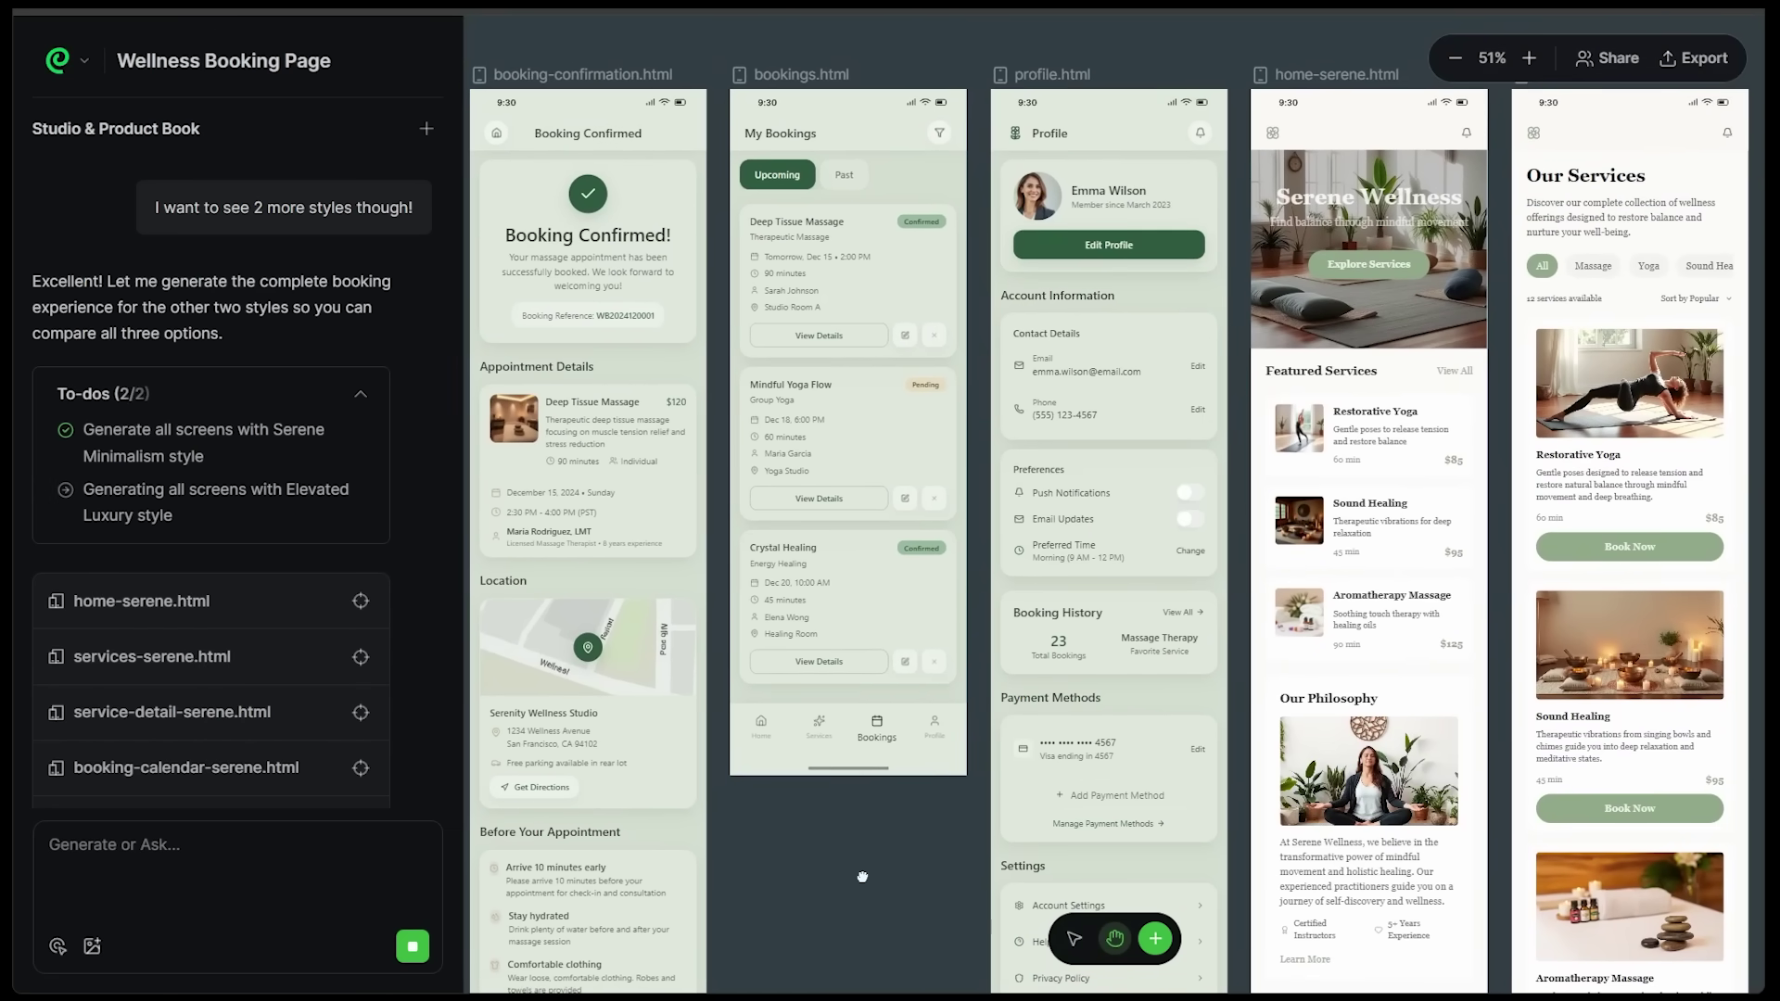
{"action": "left_click_drag", "start_coordinate": [862, 877], "coordinate": [852, 877]}
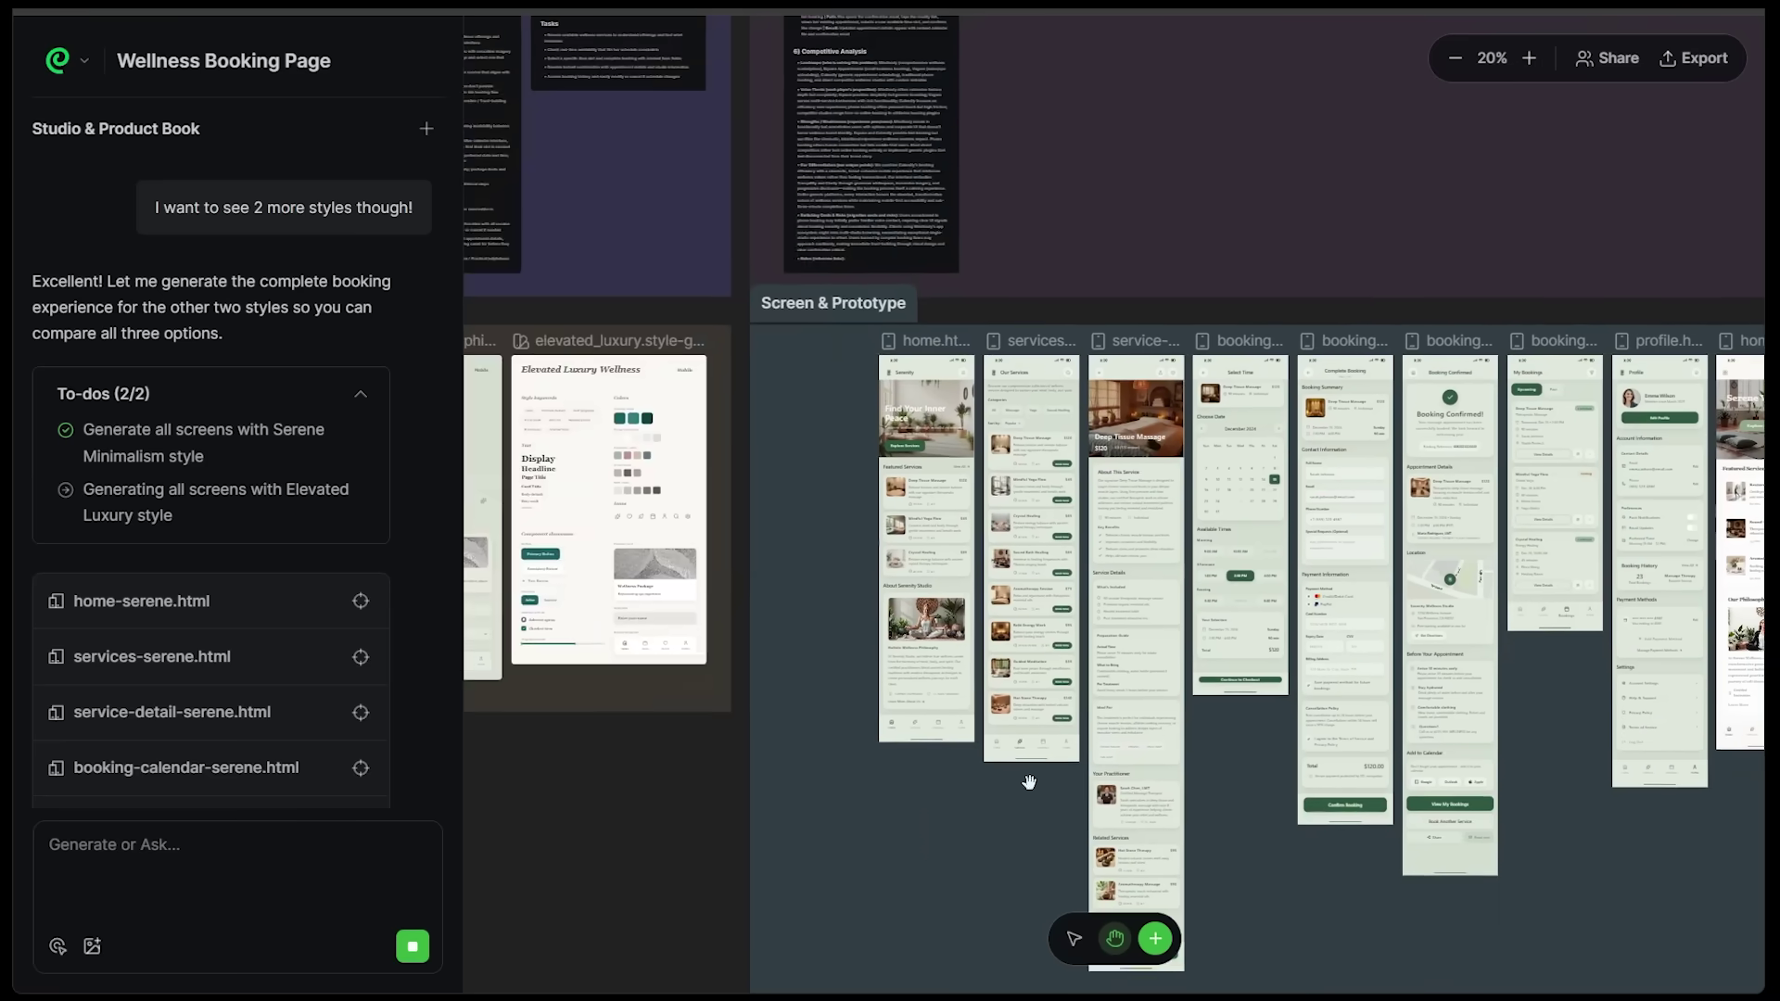
Step: Review the Serene Minimalism screen row and inspect its home, services and service detail screens at a legible size
{"action": "left_click_drag", "start_coordinate": [1067, 786], "coordinate": [736, 690]}
{"action": "left_click_drag", "start_coordinate": [1391, 766], "coordinate": [807, 683]}
{"action": "scroll", "coordinate": [1001, 379], "scroll_direction": "up", "scroll_amount": 2}
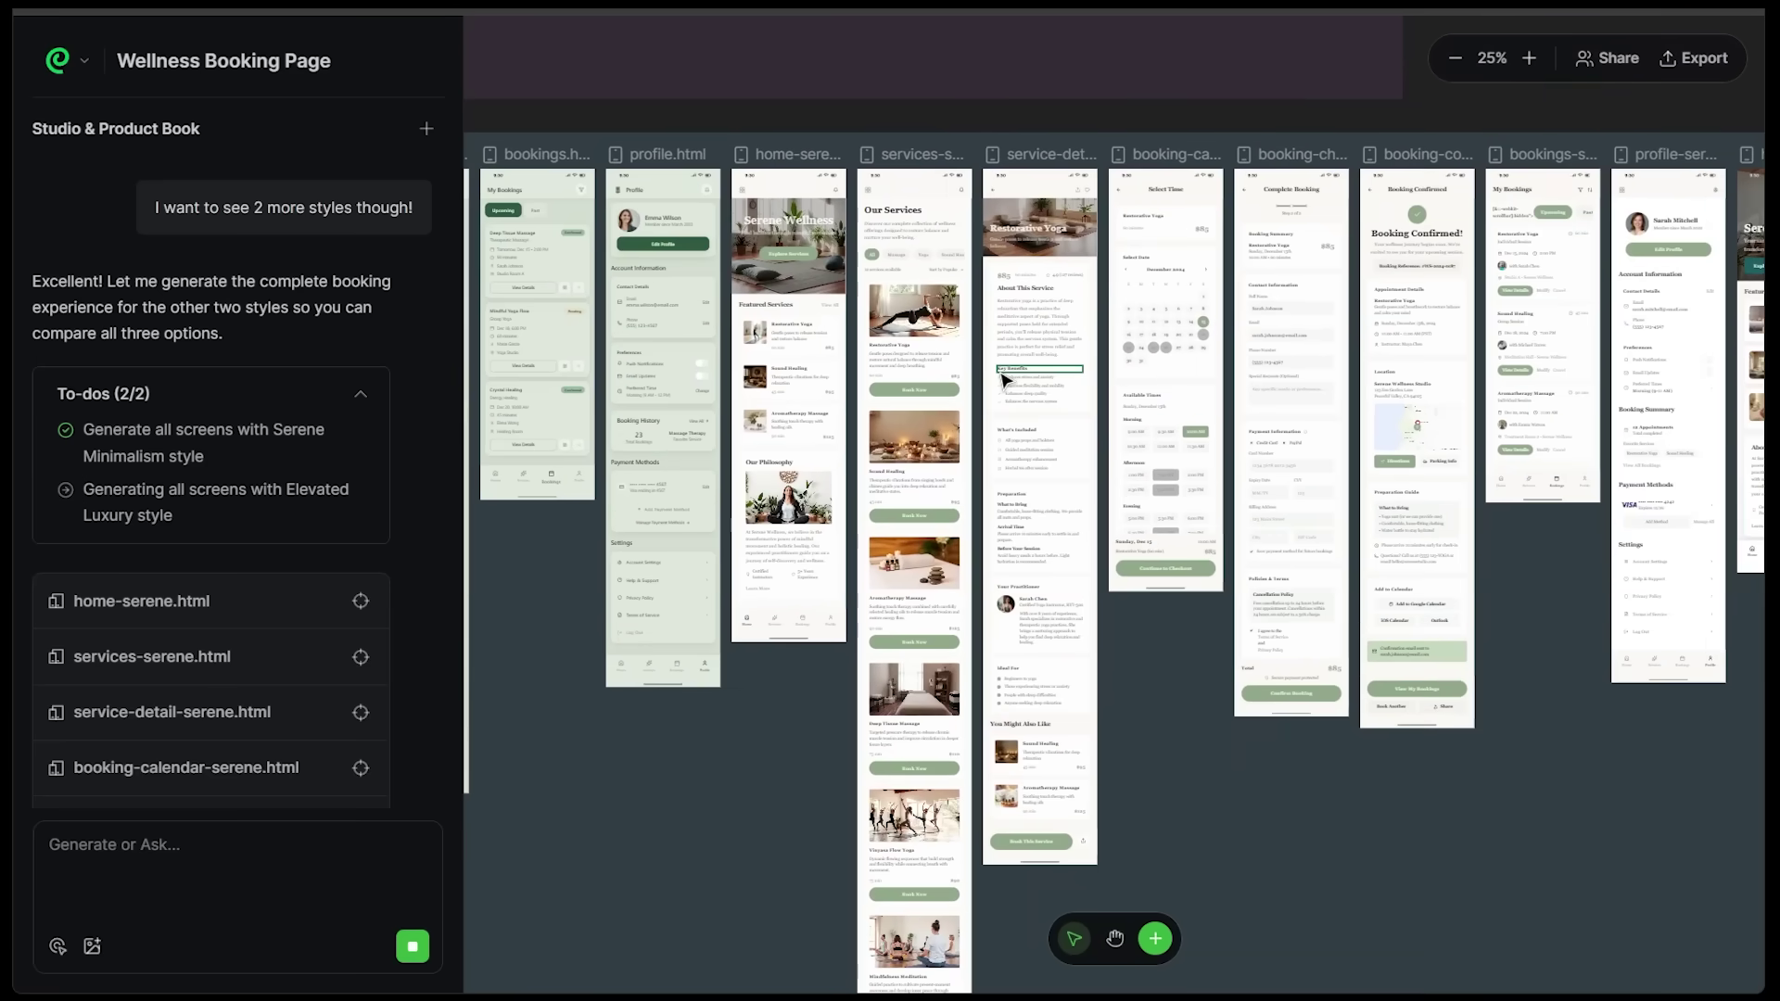
{"action": "scroll", "coordinate": [1004, 380], "scroll_direction": "up", "scroll_amount": 2}
{"action": "scroll", "coordinate": [792, 443], "scroll_direction": "up", "scroll_amount": 3}
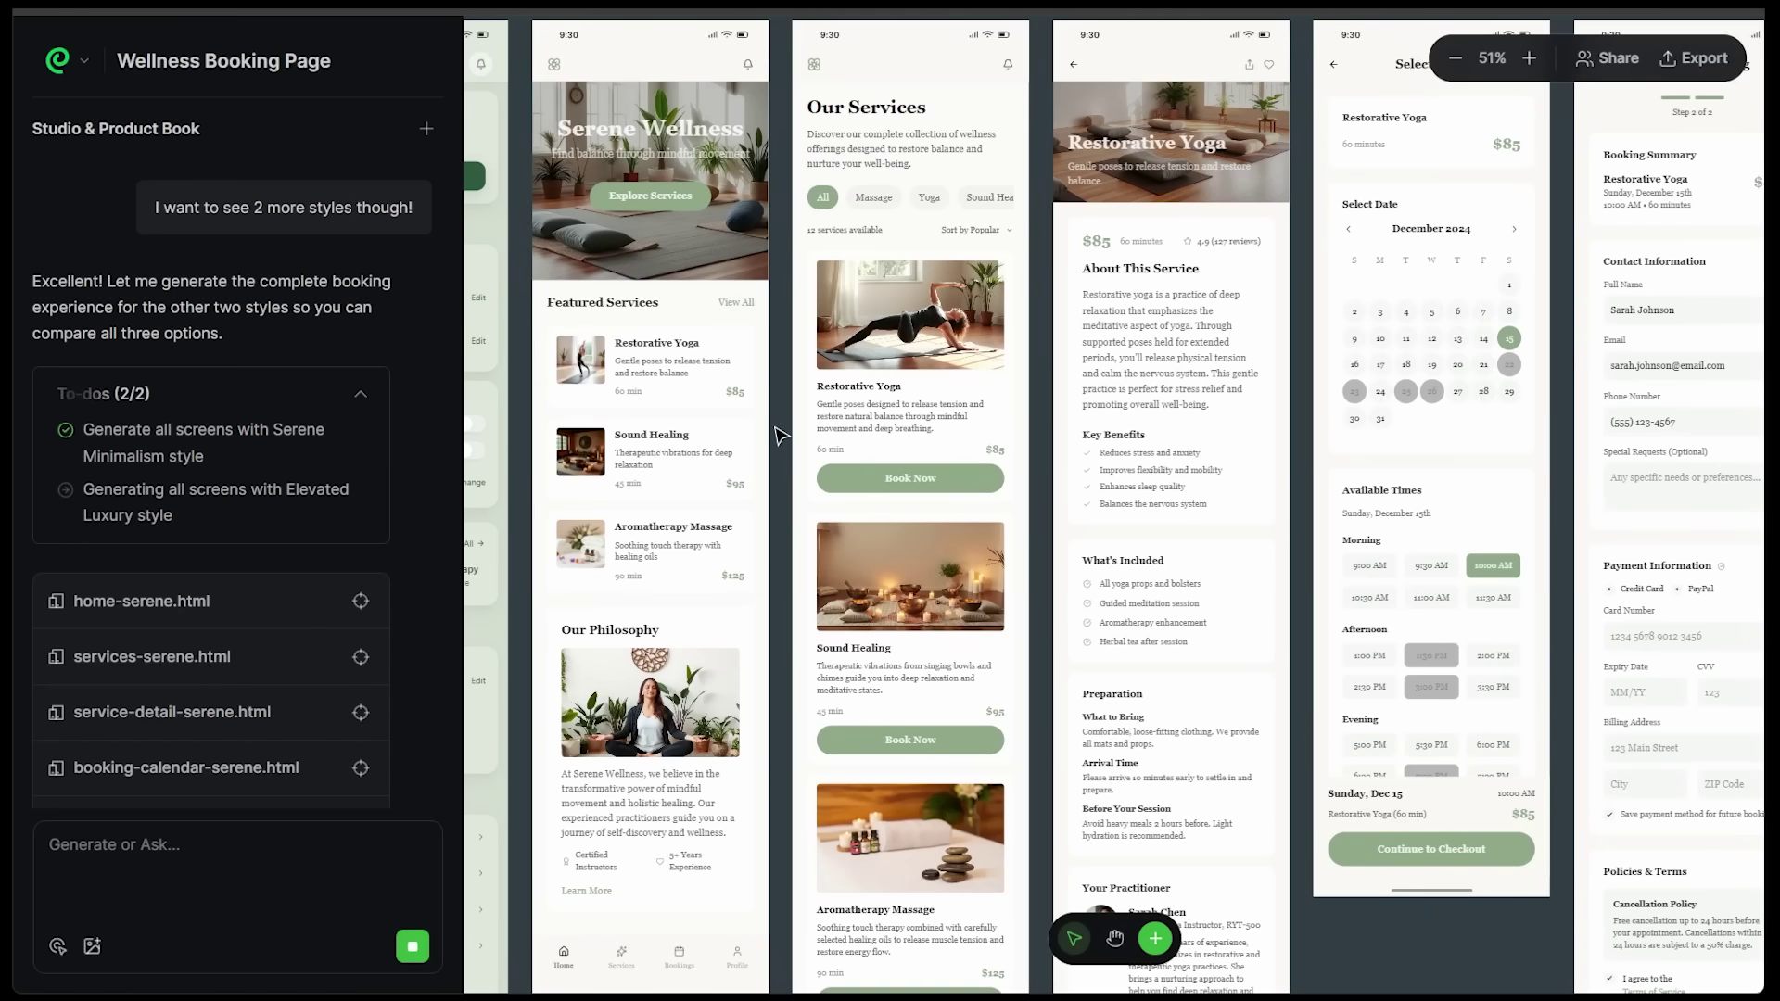
{"action": "scroll", "coordinate": [779, 436], "scroll_direction": "up", "scroll_amount": 3}
{"action": "mouse_move", "coordinate": [787, 437]}
{"action": "left_mouse_down"}
{"action": "mouse_move", "coordinate": [906, 627]}
{"action": "mouse_move", "coordinate": [900, 186]}
{"action": "mouse_move", "coordinate": [871, 640]}
{"action": "mouse_move", "coordinate": [839, 565]}
{"action": "mouse_move", "coordinate": [767, 186]}
{"action": "mouse_move", "coordinate": [701, 83]}
{"action": "mouse_move", "coordinate": [697, 39]}
{"action": "left_mouse_up"}
{"action": "left_click_drag", "start_coordinate": [756, 589], "coordinate": [844, 249]}
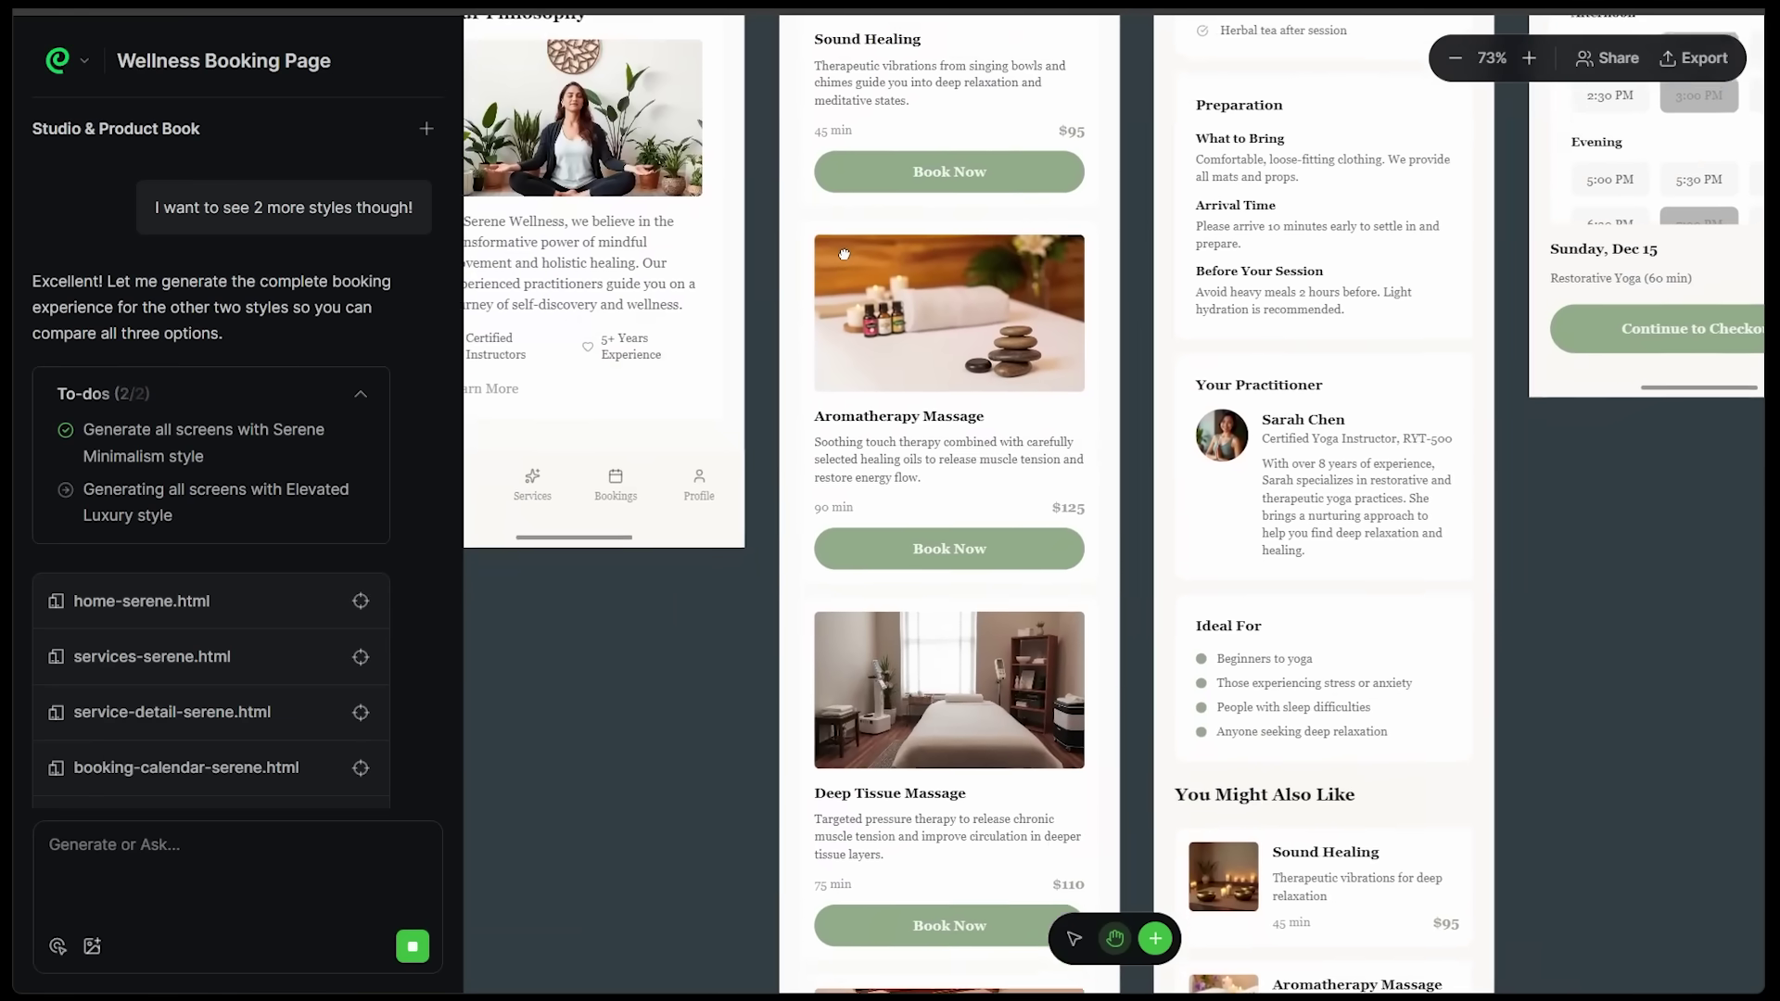
{"action": "left_click_drag", "start_coordinate": [827, 572], "coordinate": [822, 347]}
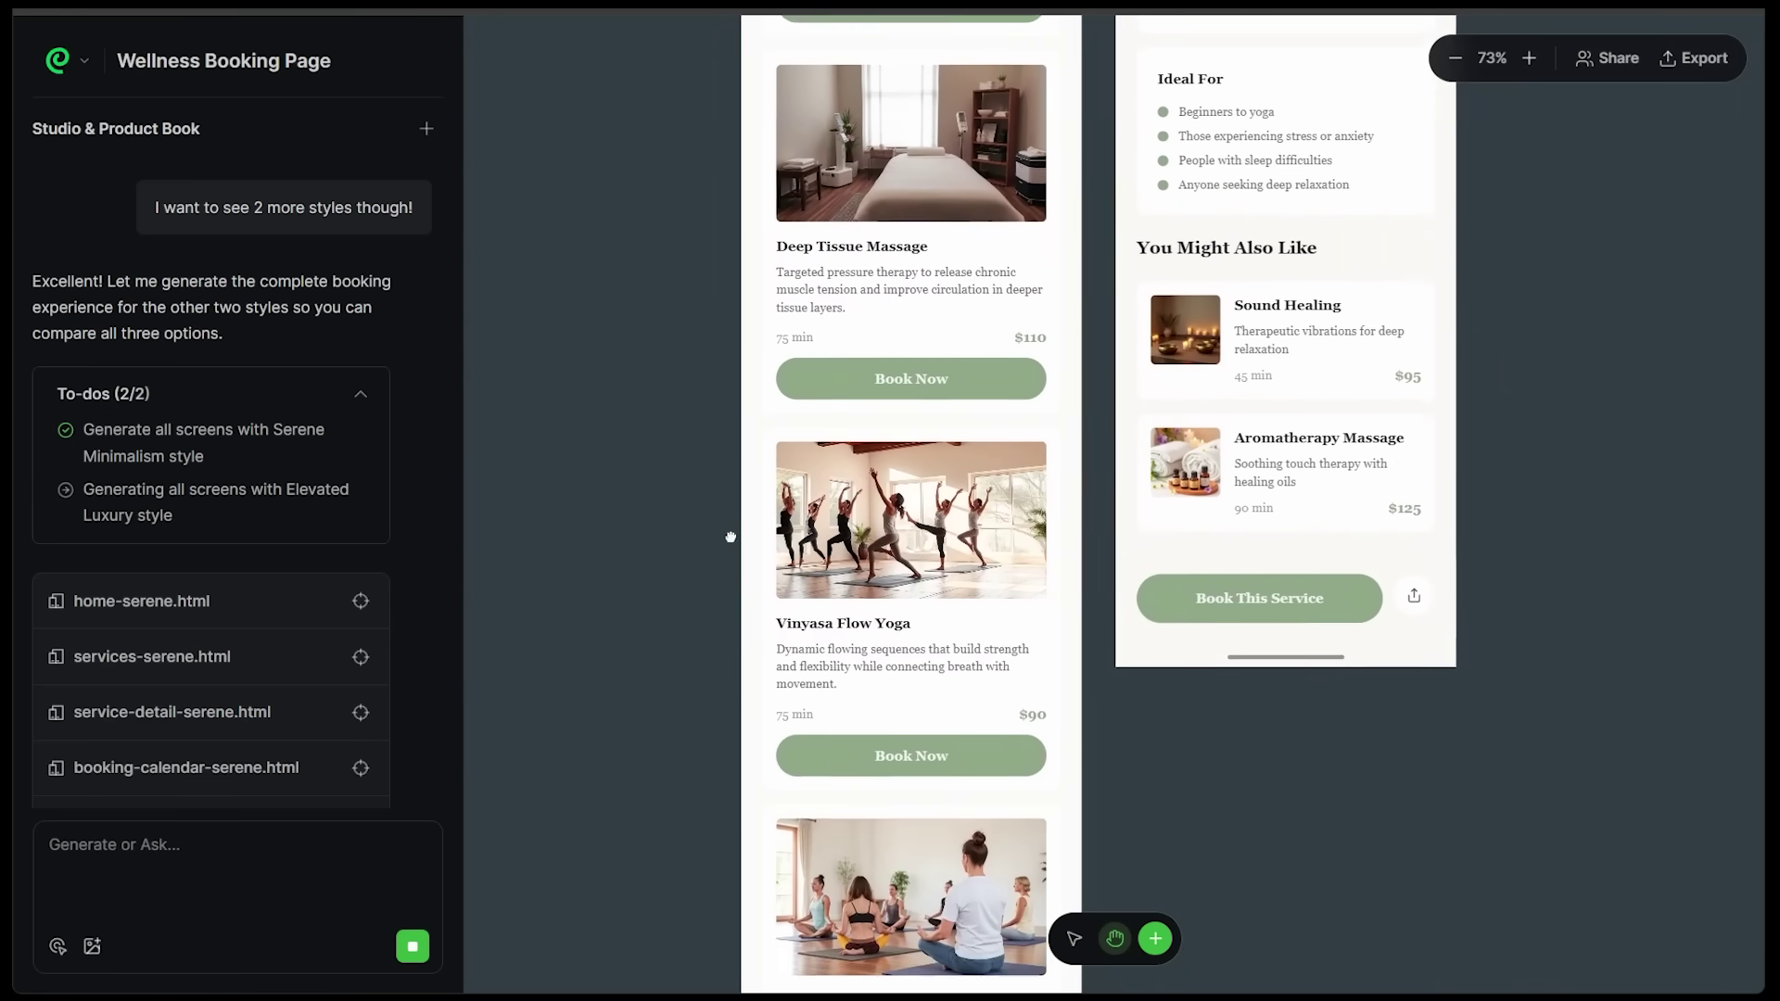
{"action": "left_click_drag", "start_coordinate": [731, 536], "coordinate": [653, 803]}
{"action": "left_click_drag", "start_coordinate": [1447, 409], "coordinate": [1309, 660]}
{"action": "scroll", "coordinate": [1371, 545], "scroll_direction": "down", "scroll_amount": 2}
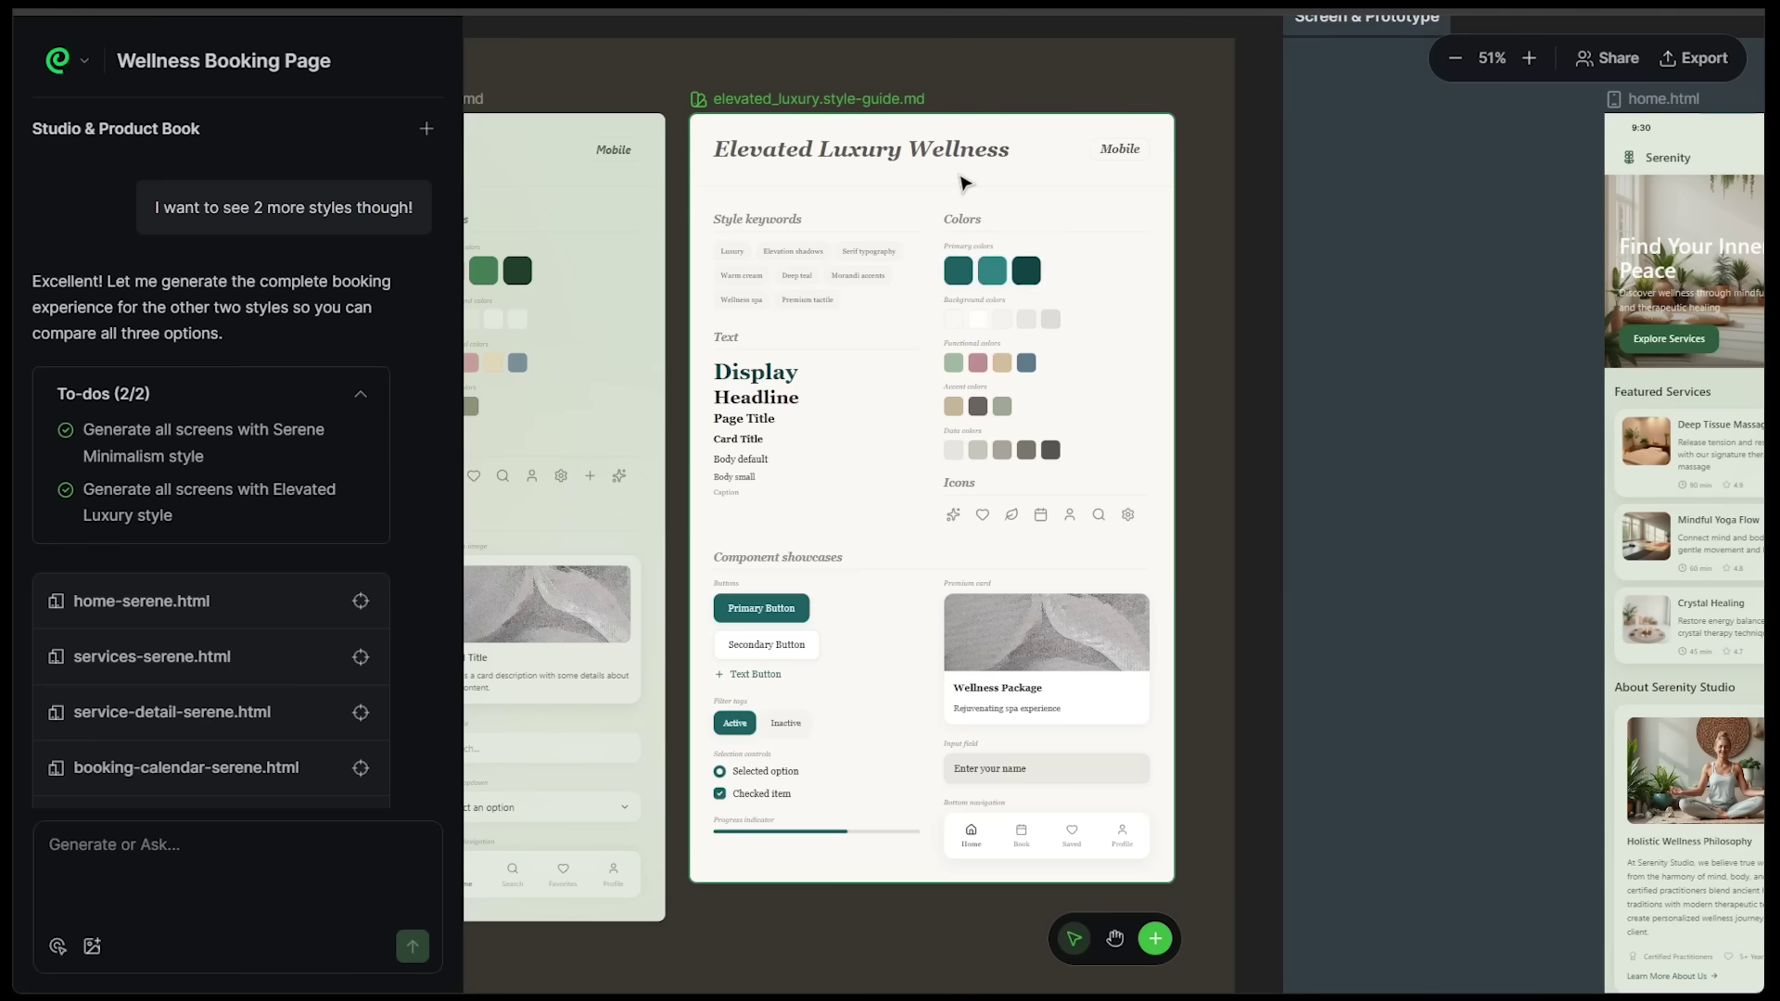
Step: Compare the Elevated Luxury Wellness style guide with its generated home, services and service detail screens up close
{"action": "left_click_drag", "start_coordinate": [1469, 475], "coordinate": [815, 473]}
{"action": "scroll", "coordinate": [1132, 490], "scroll_direction": "down", "scroll_amount": 2}
{"action": "scroll", "coordinate": [1130, 493], "scroll_direction": "down", "scroll_amount": 2}
{"action": "left_click_drag", "start_coordinate": [1752, 522], "coordinate": [1010, 389]}
{"action": "scroll", "coordinate": [1010, 389], "scroll_direction": "right", "scroll_amount": 10}
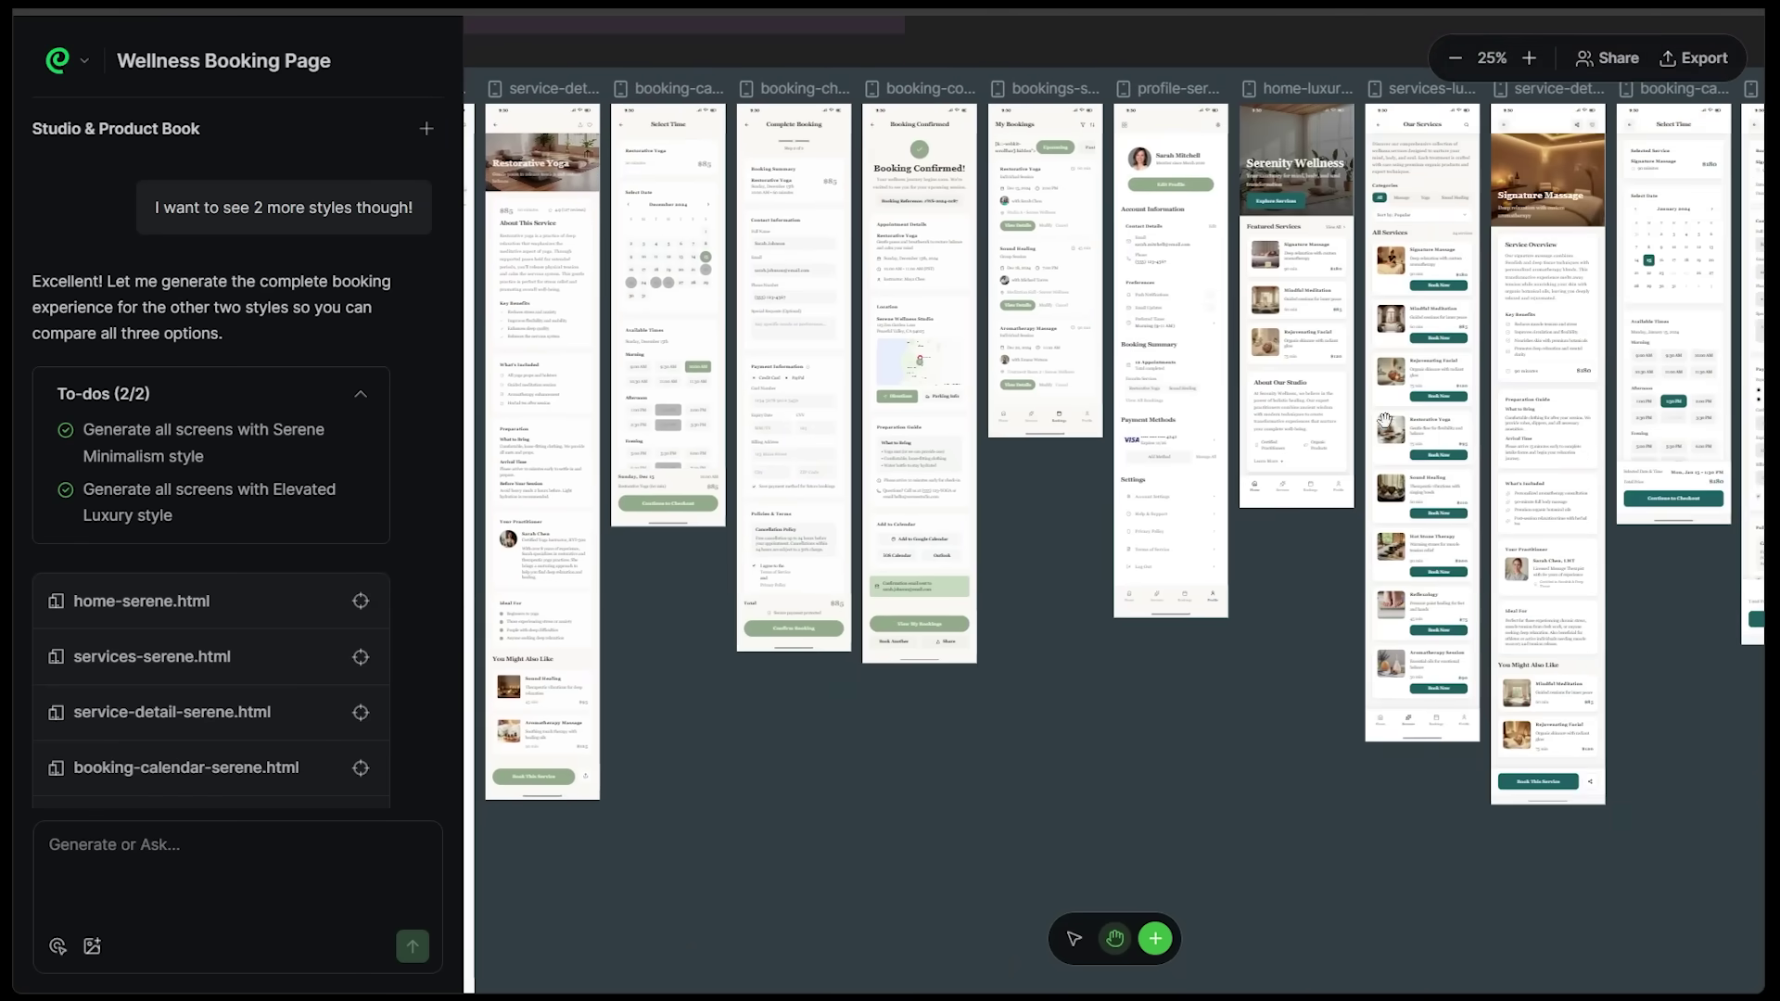
{"action": "scroll", "coordinate": [576, 696], "scroll_direction": "up", "scroll_amount": 3}
{"action": "left_click", "coordinate": [774, 823]}
{"action": "scroll", "coordinate": [585, 786], "scroll_direction": "left", "scroll_amount": 5}
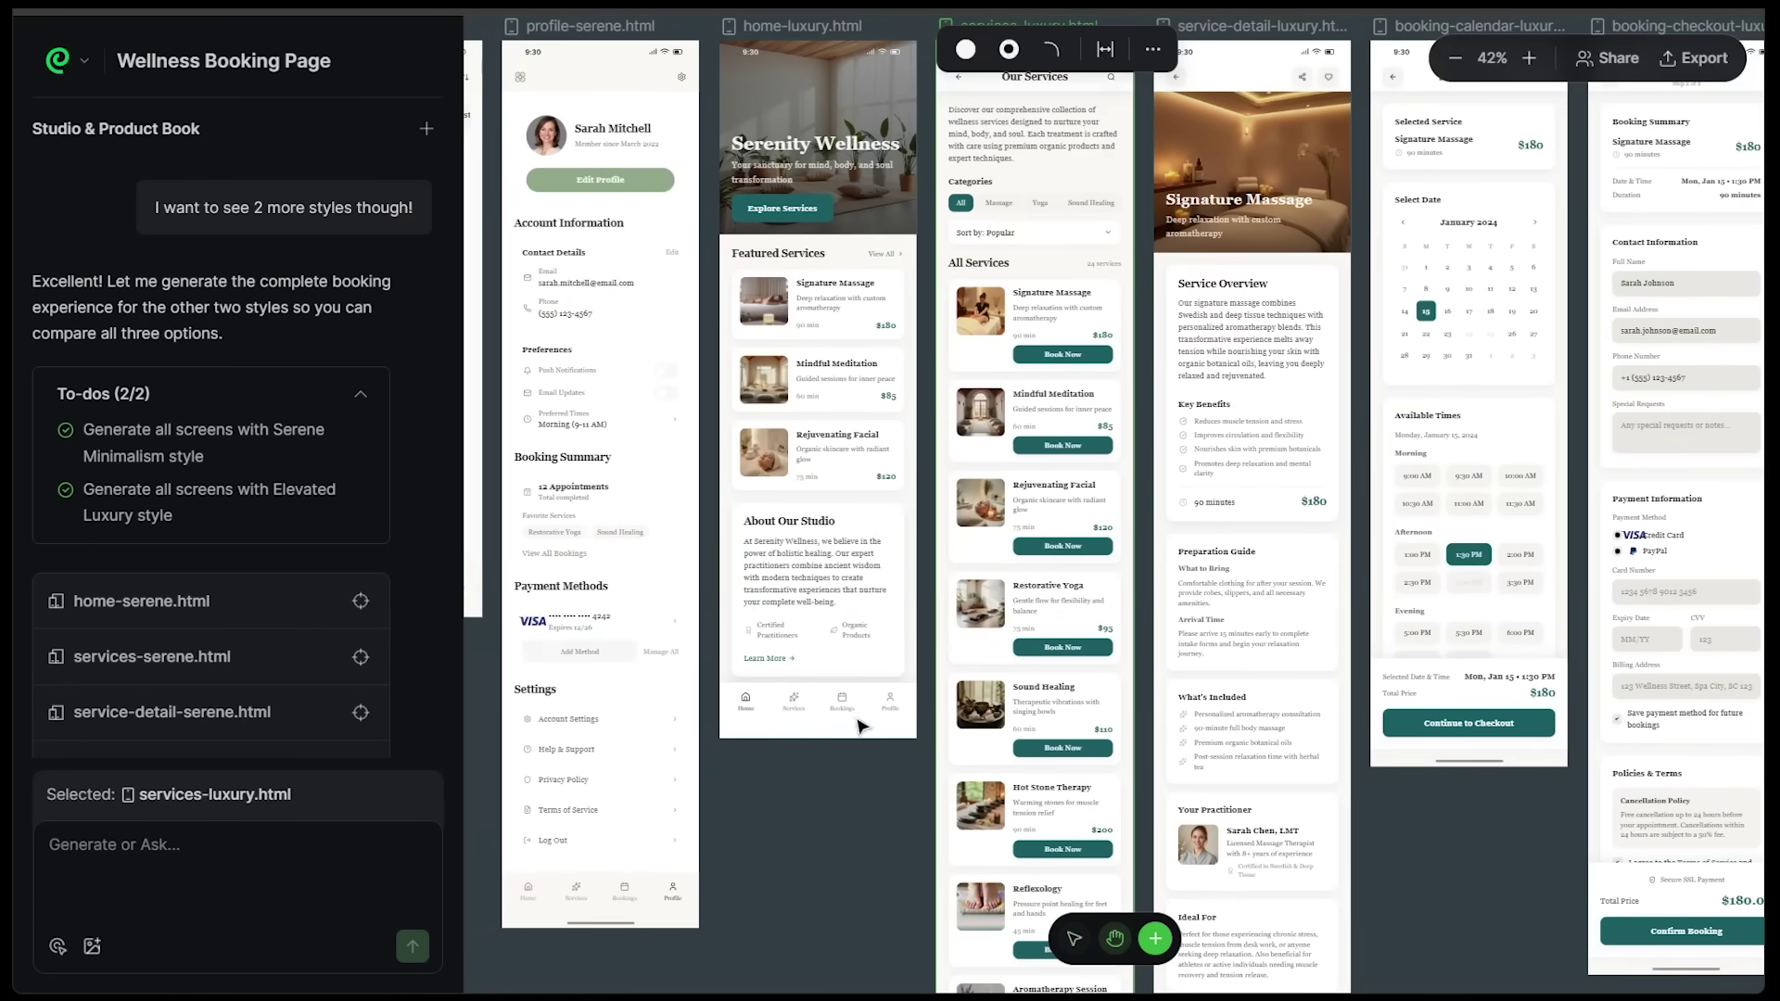
{"action": "scroll", "coordinate": [823, 530], "scroll_direction": "up", "scroll_amount": 5}
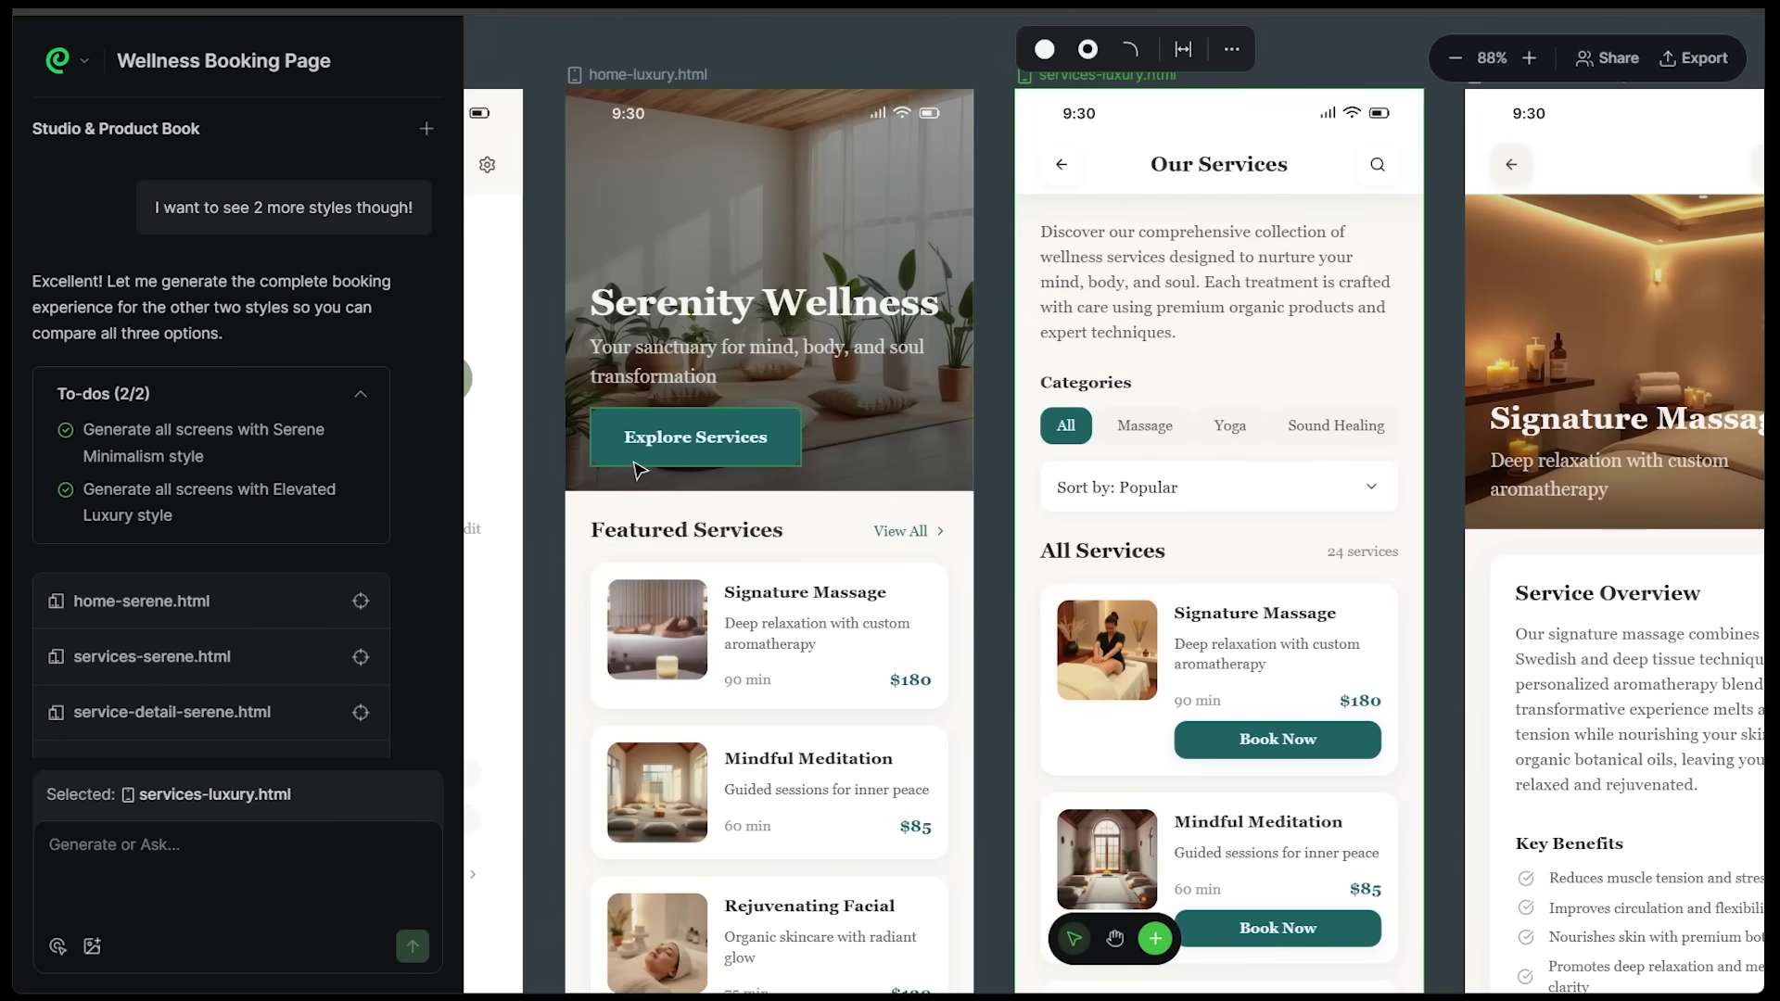
{"action": "scroll", "coordinate": [1298, 552], "scroll_direction": "right", "scroll_amount": 2}
{"action": "left_click_drag", "start_coordinate": [1344, 567], "coordinate": [1258, 425]}
{"action": "scroll", "coordinate": [1328, 484], "scroll_direction": "down", "scroll_amount": 2}
{"action": "scroll", "coordinate": [1257, 424], "scroll_direction": "down", "scroll_amount": 5}
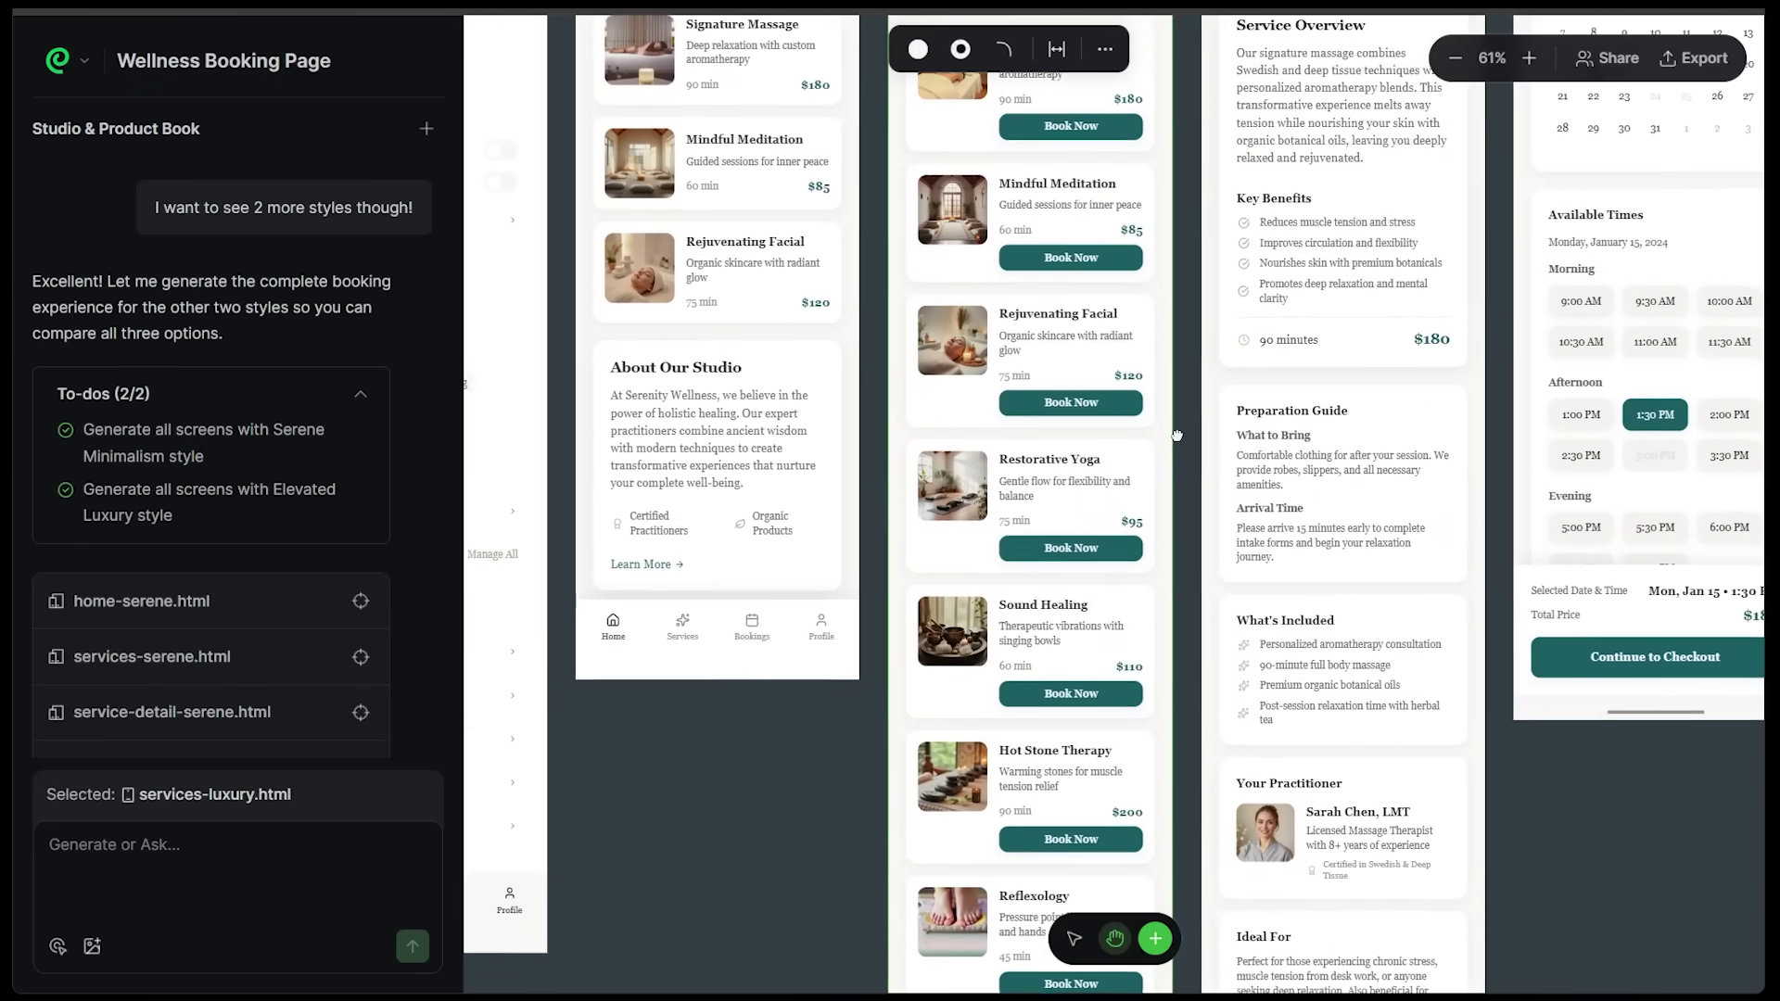
Step: Inspect the Elevated Luxury booking calendar, checkout, confirmation and bookings screens
{"action": "scroll", "coordinate": [1168, 519], "scroll_direction": "right", "scroll_amount": 5}
{"action": "scroll", "coordinate": [1168, 519], "scroll_direction": "up", "scroll_amount": 3}
{"action": "scroll", "coordinate": [1164, 502], "scroll_direction": "down", "scroll_amount": 15}
{"action": "scroll", "coordinate": [1219, 464], "scroll_direction": "right", "scroll_amount": 10}
{"action": "scroll", "coordinate": [1219, 464], "scroll_direction": "up", "scroll_amount": 11}
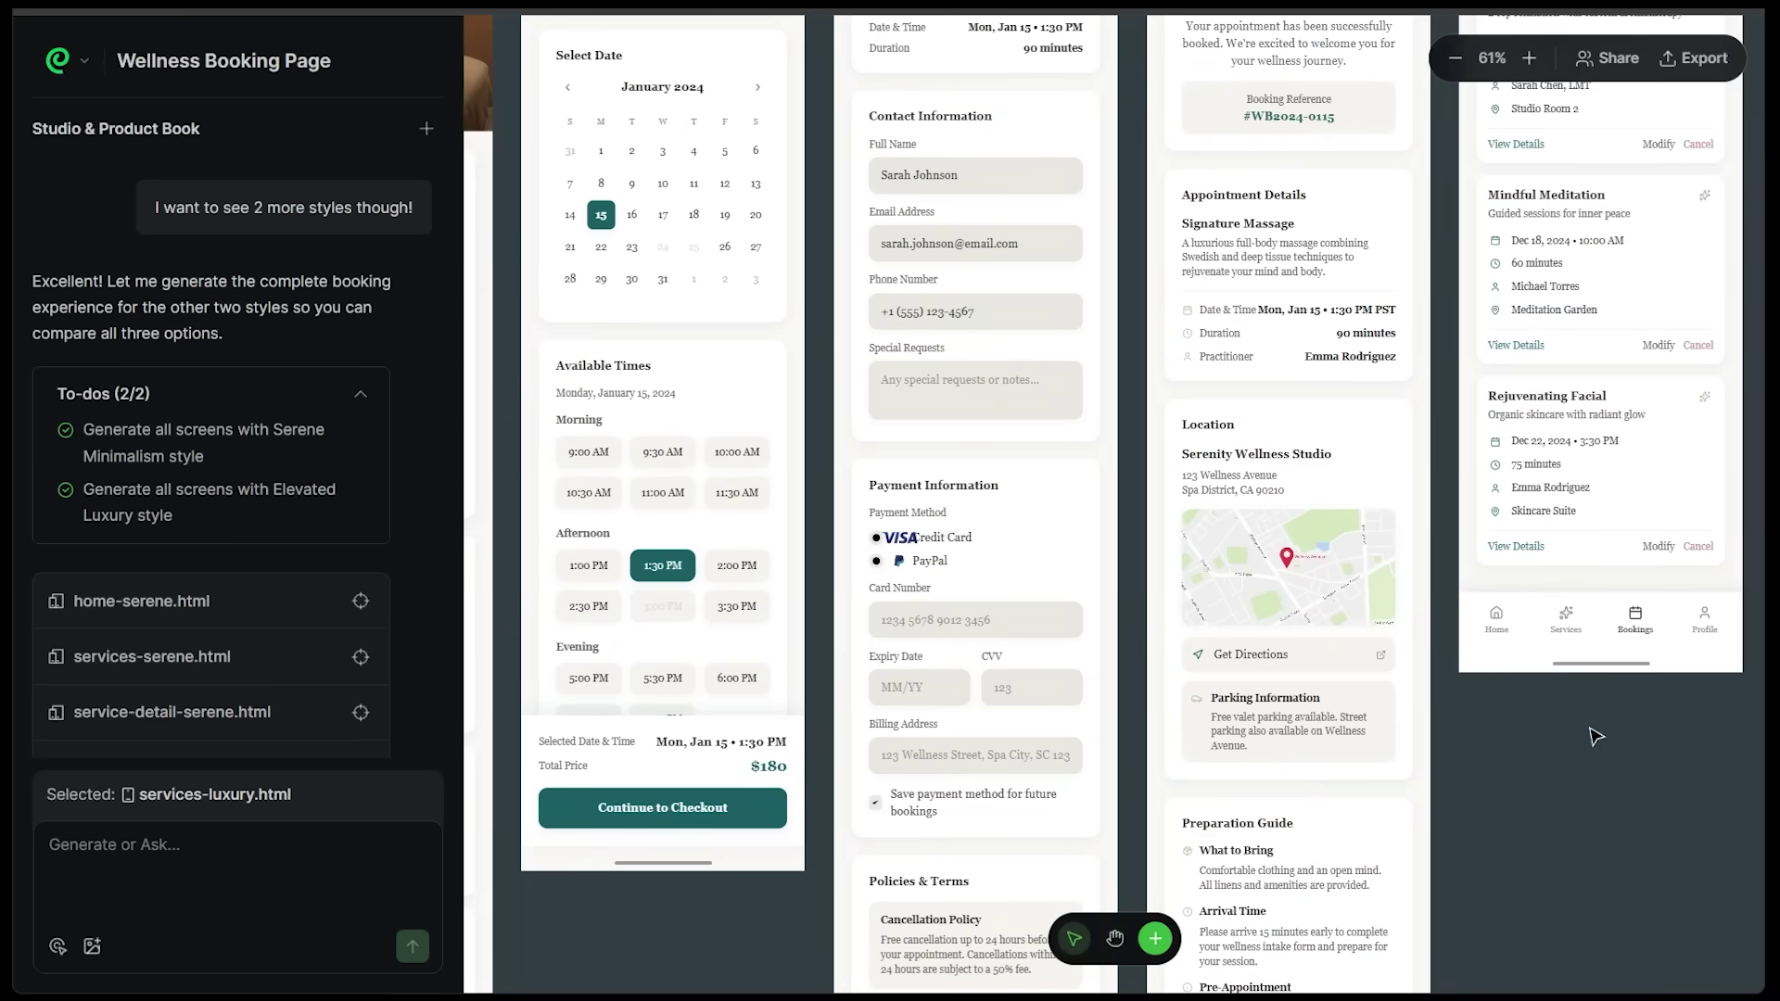
{"action": "left_click_drag", "start_coordinate": [1625, 729], "coordinate": [1466, 922]}
Step: Send the design agent the prompt "I want to commit to the Elevated Luxury Wellness look!"
{"action": "left_click", "coordinate": [183, 862]}
{"action": "type", "text": "I w"}
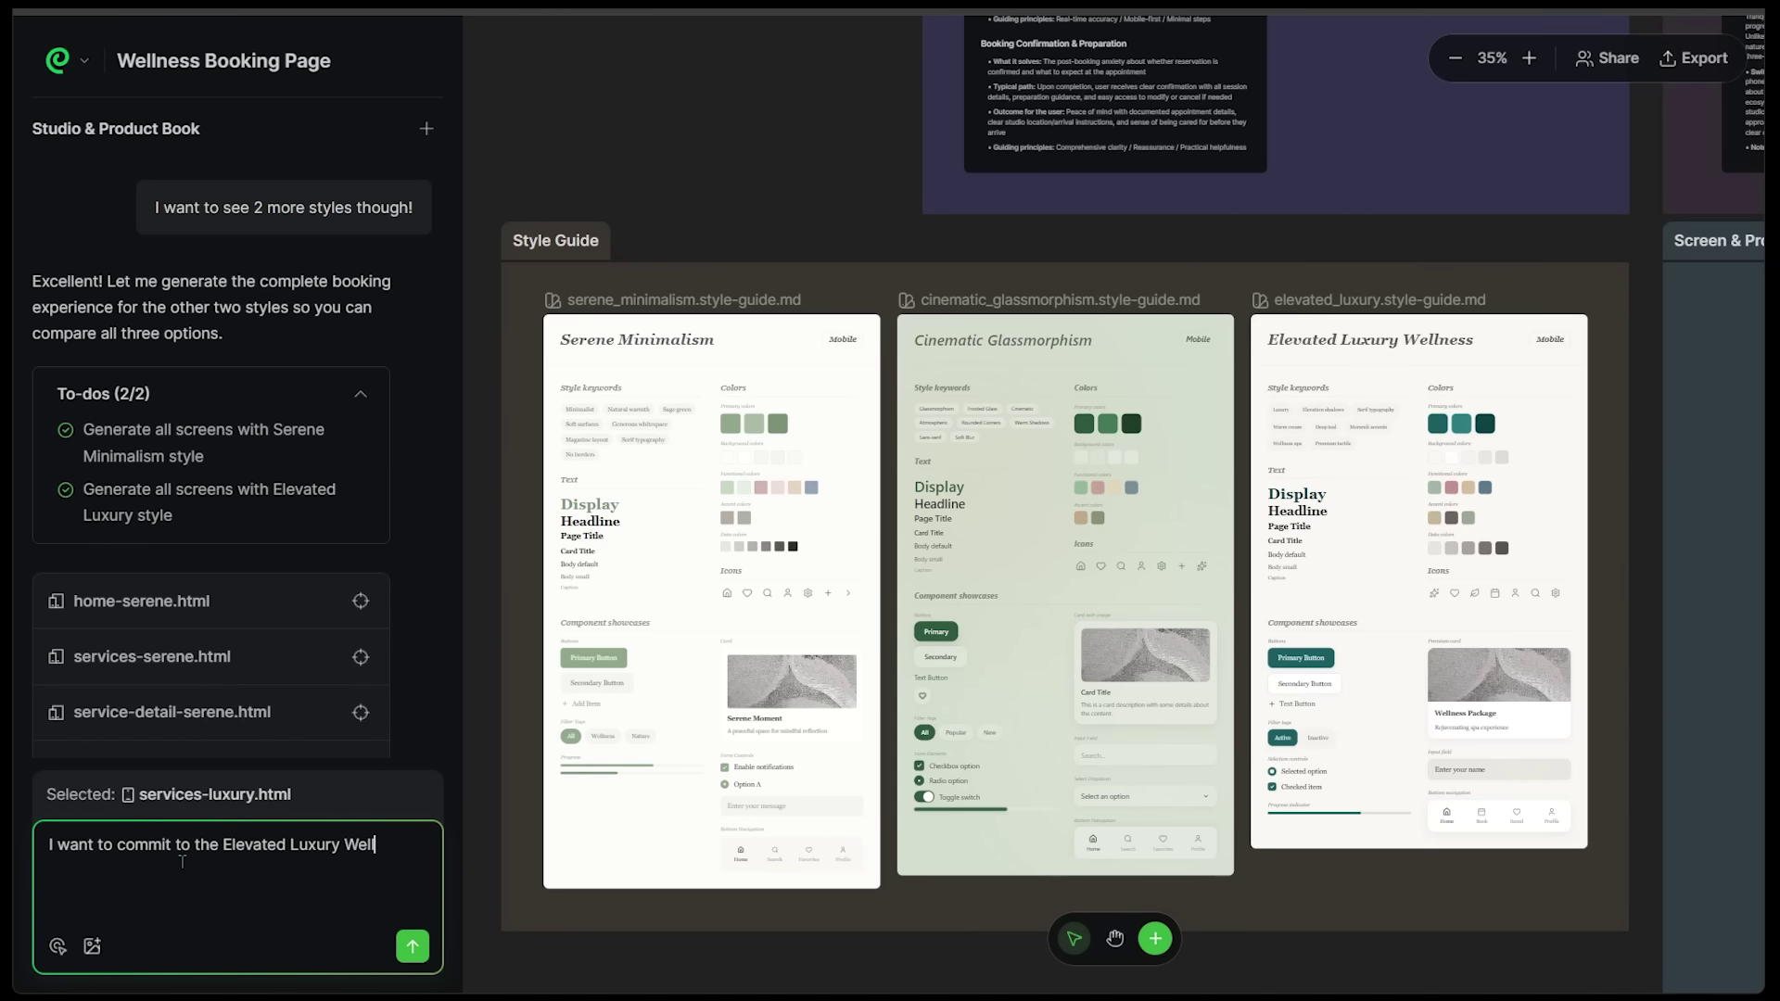
{"action": "left_click", "coordinate": [412, 947]}
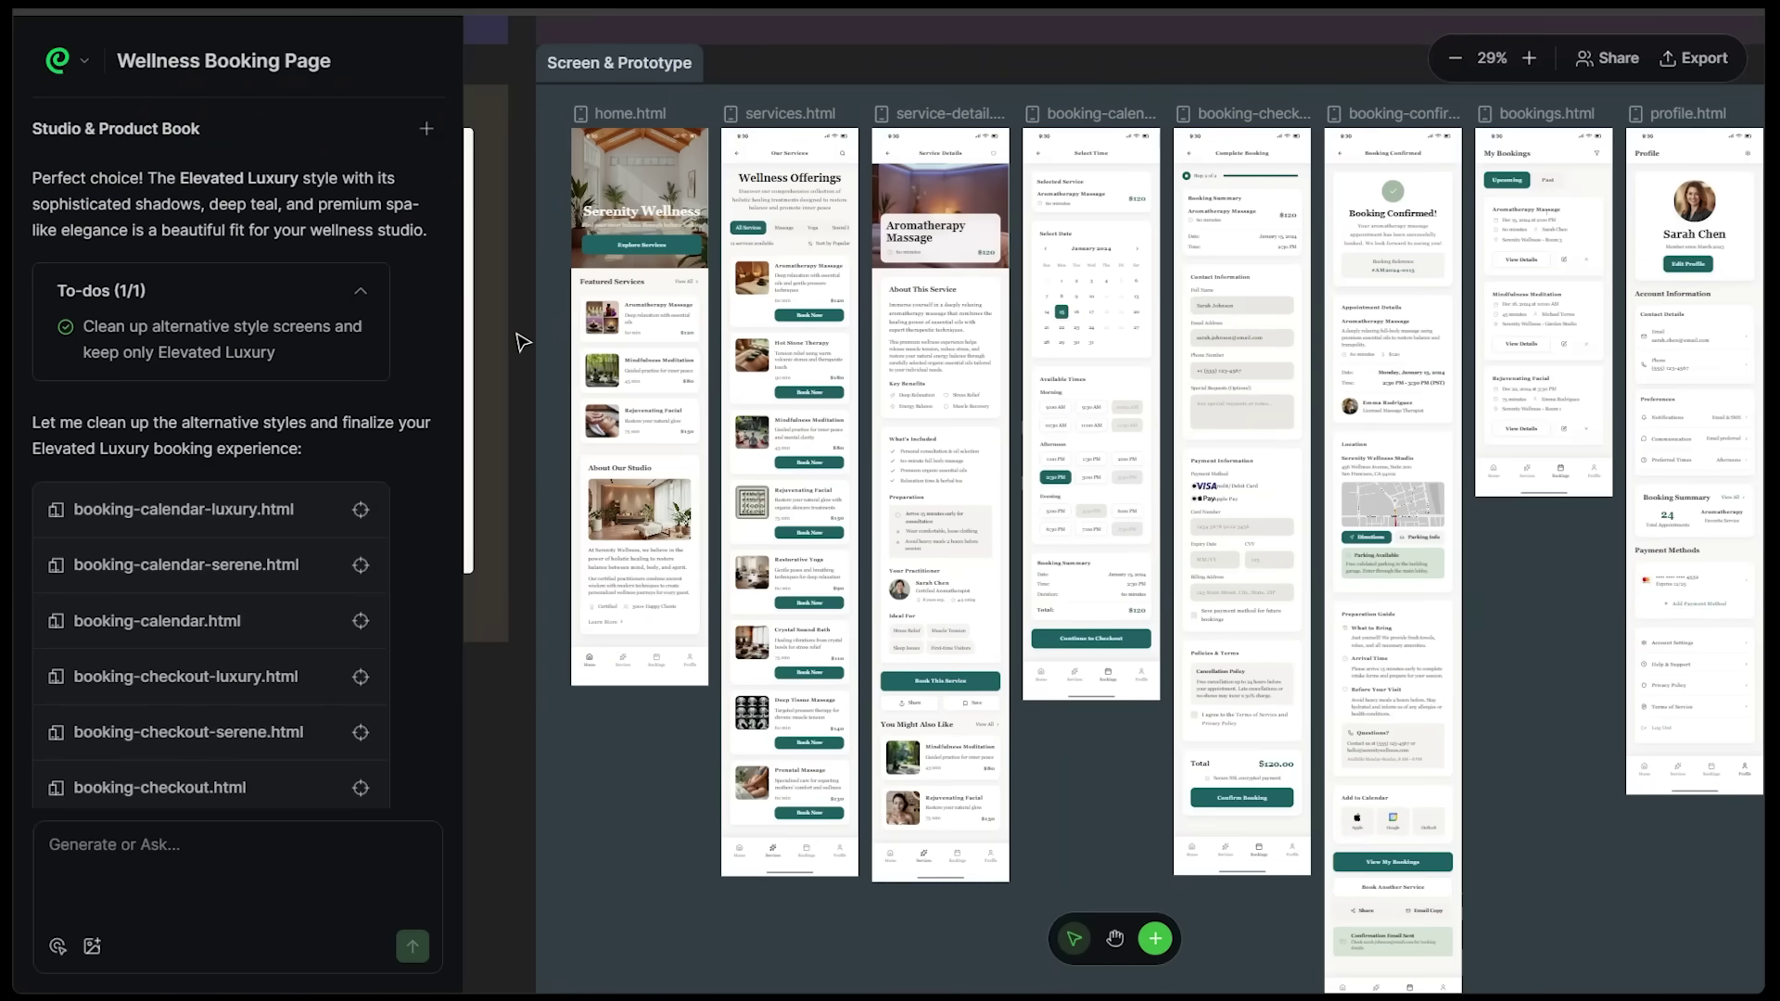
Step: Inspect the finalized Elevated Luxury home and services screens at a legible size
{"action": "scroll", "coordinate": [516, 338], "scroll_direction": "up", "scroll_amount": 5}
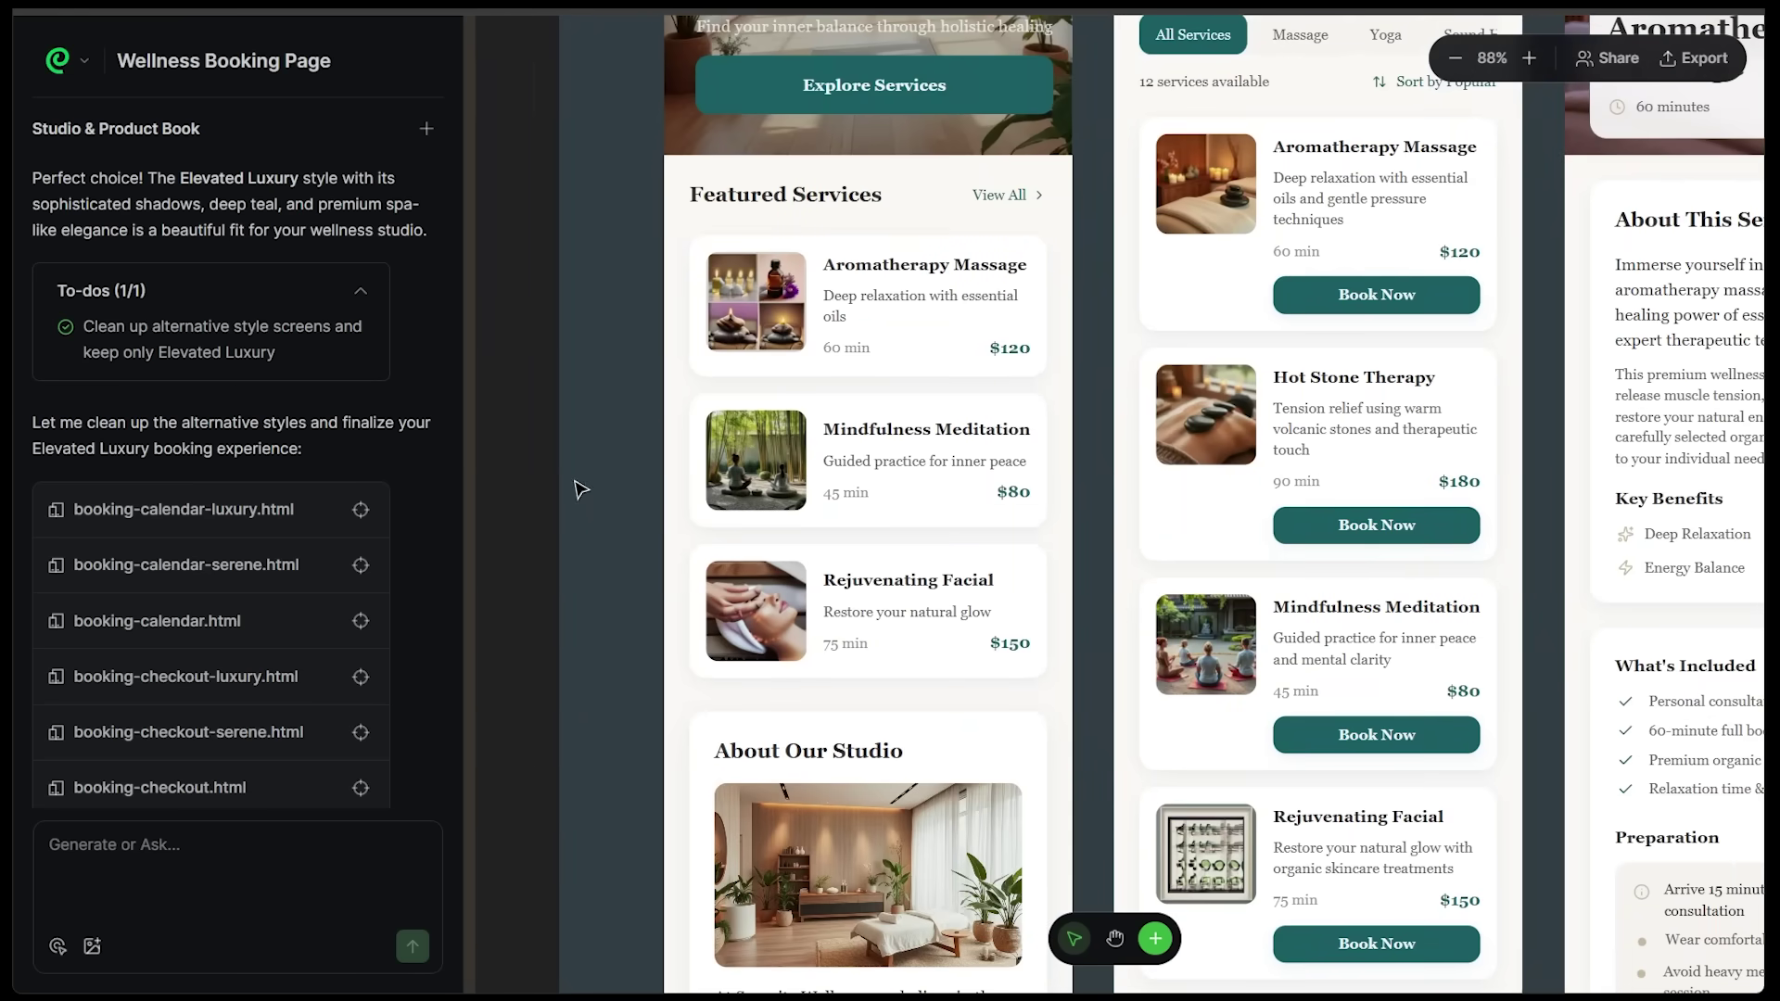
{"action": "key", "text": "alt+f"}
{"action": "key", "text": "Escape"}
{"action": "key", "text": "space"}
{"action": "left_click_drag", "start_coordinate": [590, 368], "coordinate": [532, 528]}
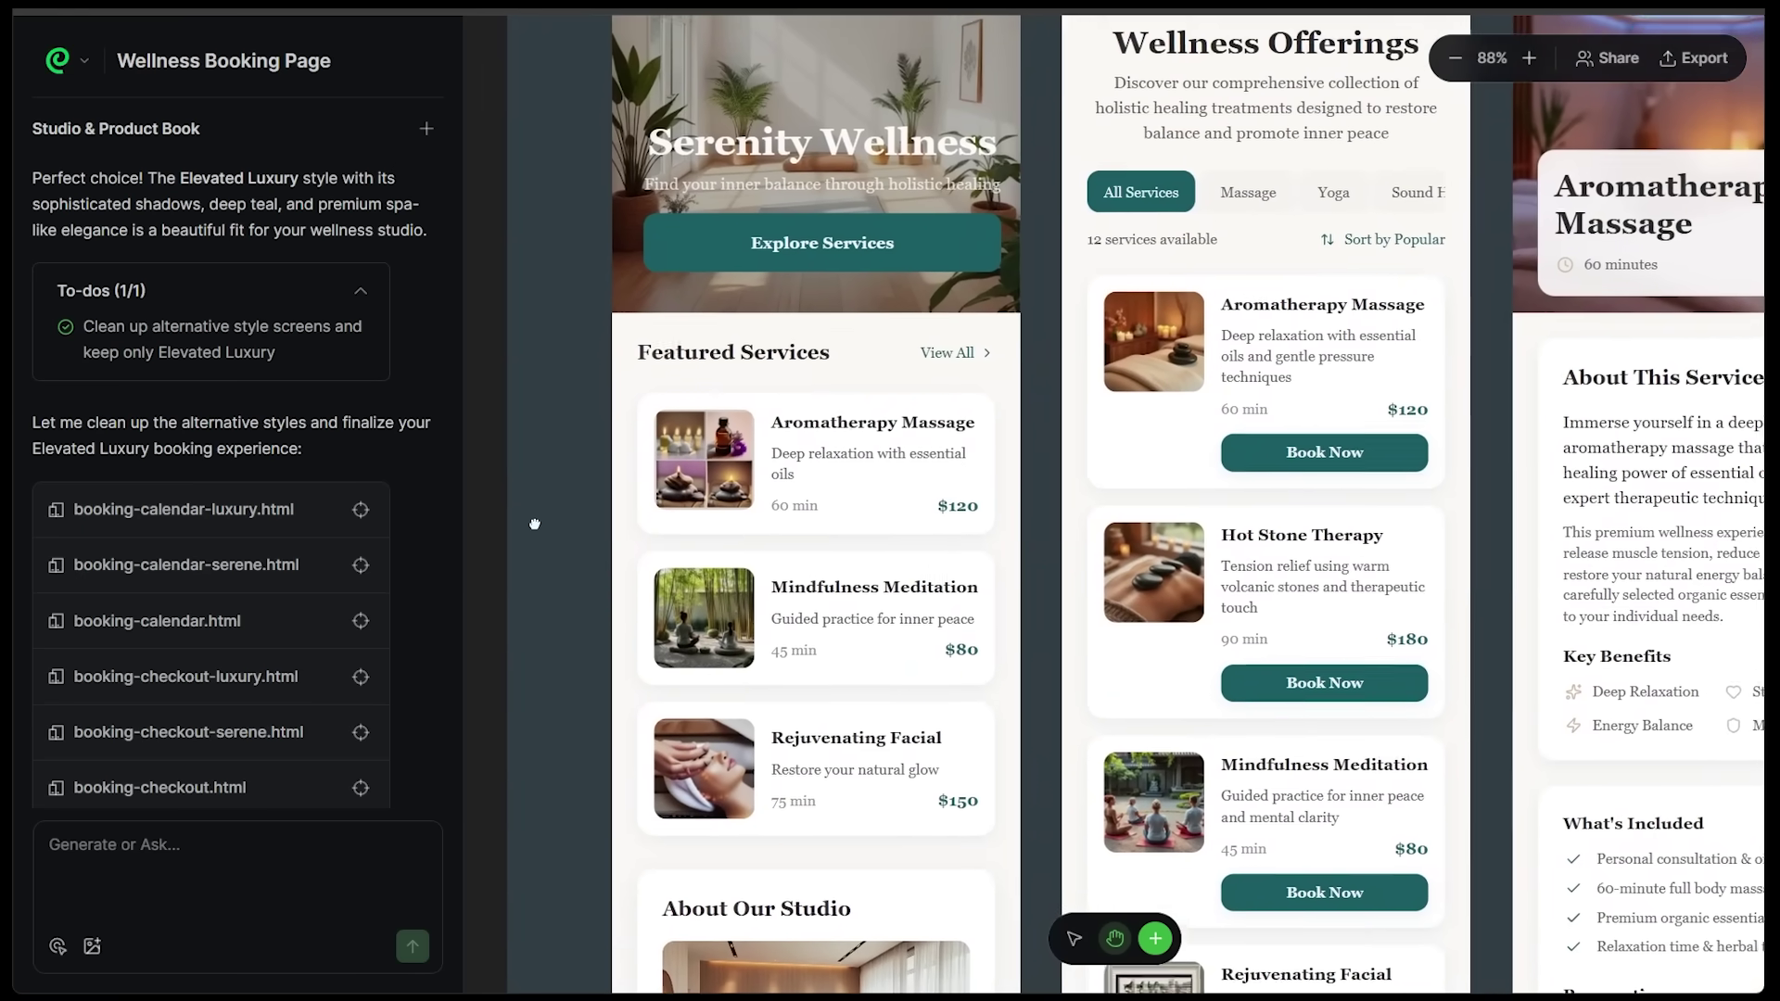
{"action": "left_click_drag", "start_coordinate": [543, 443], "coordinate": [557, 309]}
{"action": "key", "text": "v"}
{"action": "key", "text": "space"}
{"action": "left_click_drag", "start_coordinate": [548, 929], "coordinate": [460, 526]}
{"action": "left_click_drag", "start_coordinate": [932, 314], "coordinate": [876, 523]}
{"action": "left_click_drag", "start_coordinate": [1181, 532], "coordinate": [1192, 389]}
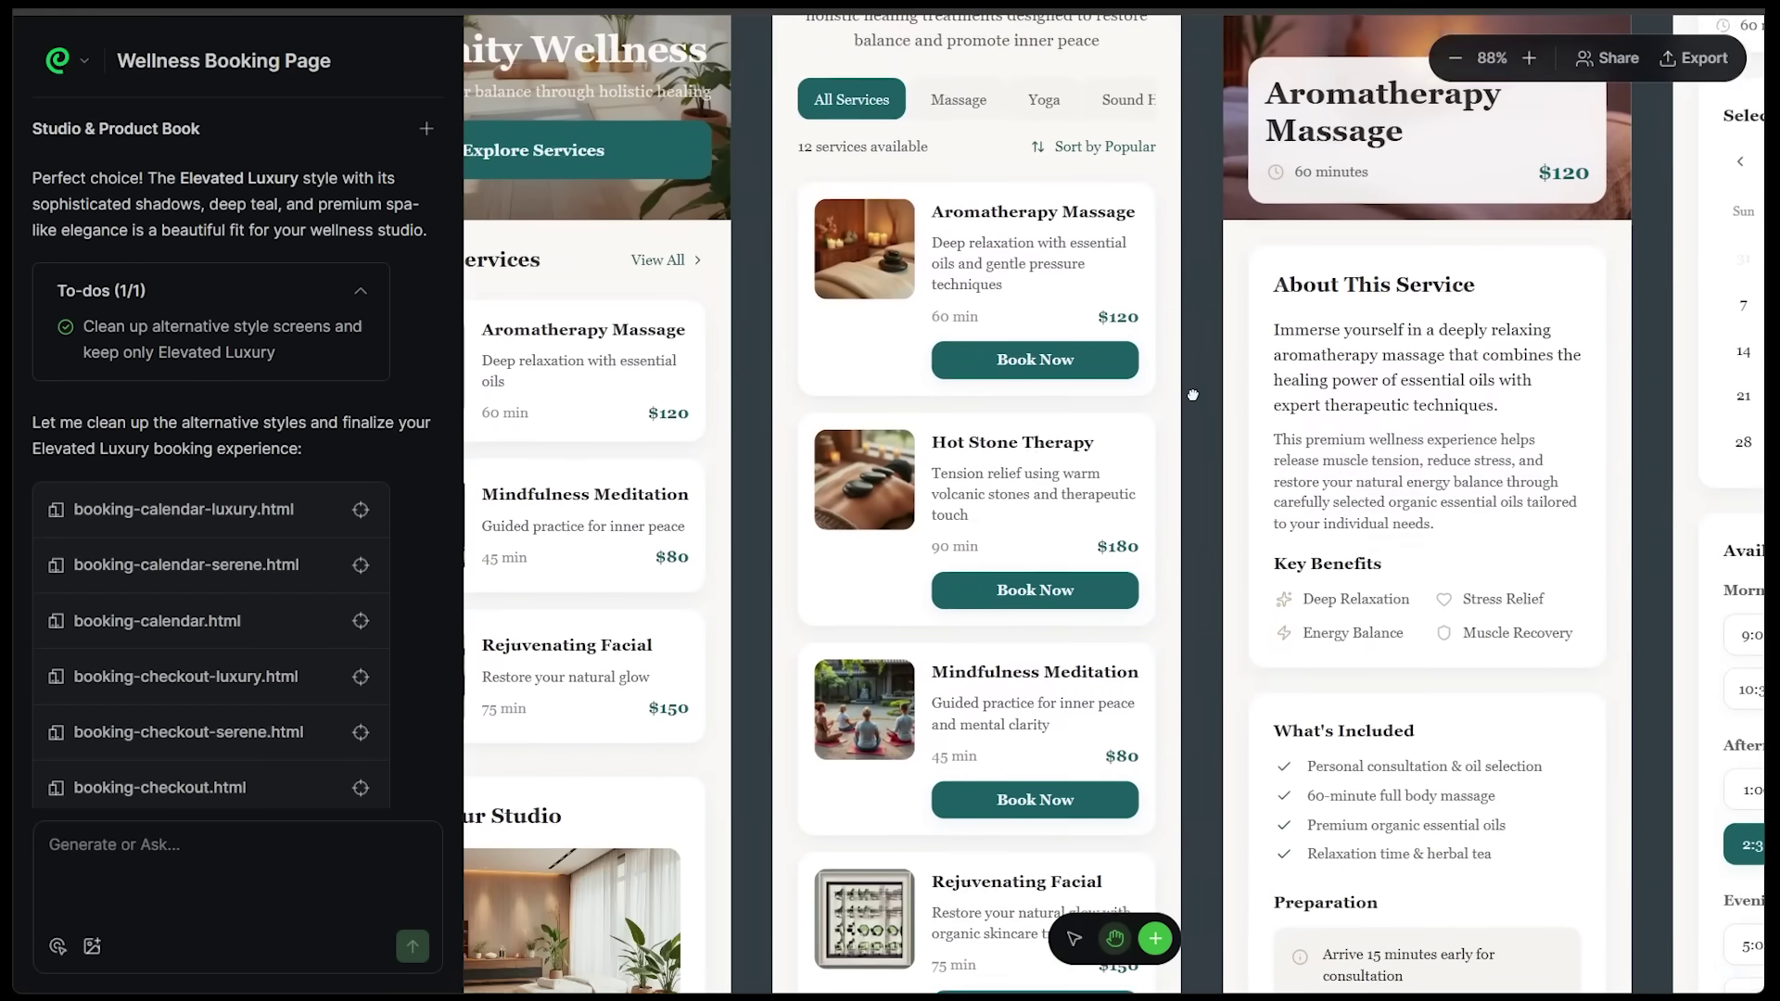
Step: Review the finalized service detail screen and the neighbouring screens of the booking flow
{"action": "key", "text": "v"}
{"action": "key", "text": "space"}
{"action": "left_click_drag", "start_coordinate": [1201, 518], "coordinate": [1212, 254]}
{"action": "scroll", "coordinate": [1216, 528], "scroll_direction": "down", "scroll_amount": 5}
{"action": "key", "text": "space"}
{"action": "left_click_drag", "start_coordinate": [1090, 540], "coordinate": [816, 622]}
{"action": "left_click_drag", "start_coordinate": [1053, 575], "coordinate": [791, 464]}
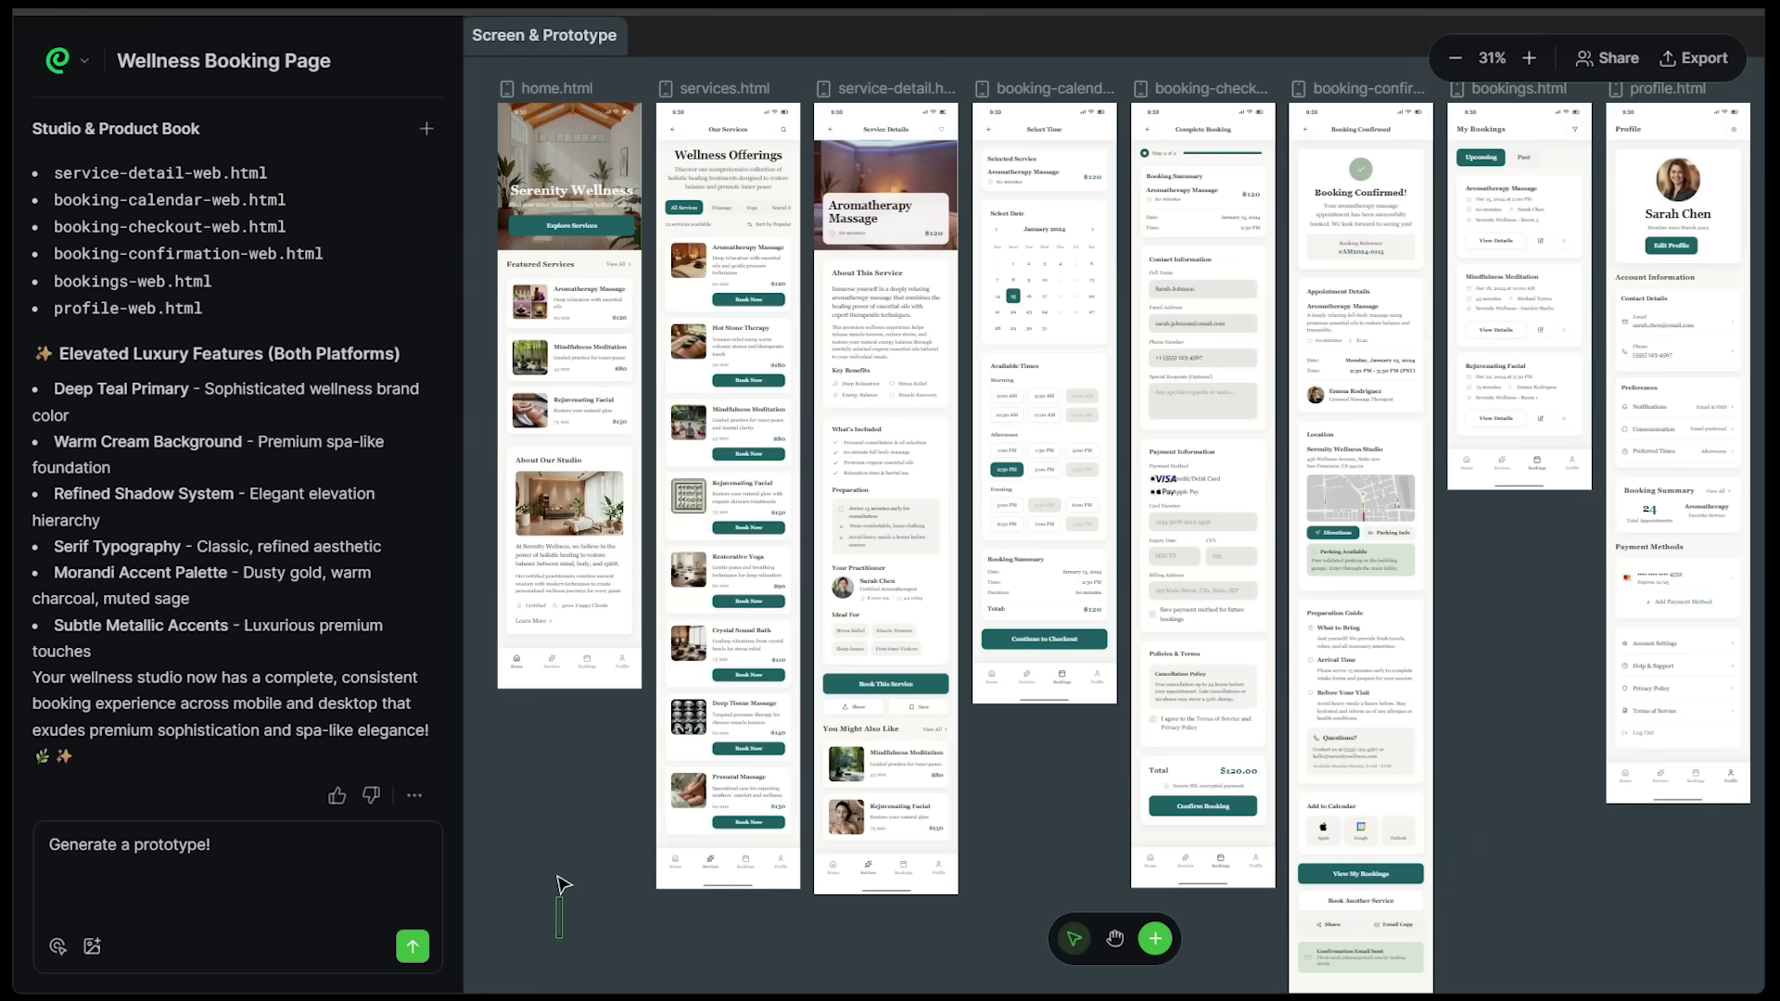
Step: Select the eight mobile screens from home.html to profile.html and send the agent the prompt "Generate a prototype!"
{"action": "left_click_drag", "start_coordinate": [561, 937], "coordinate": [1719, 231]}
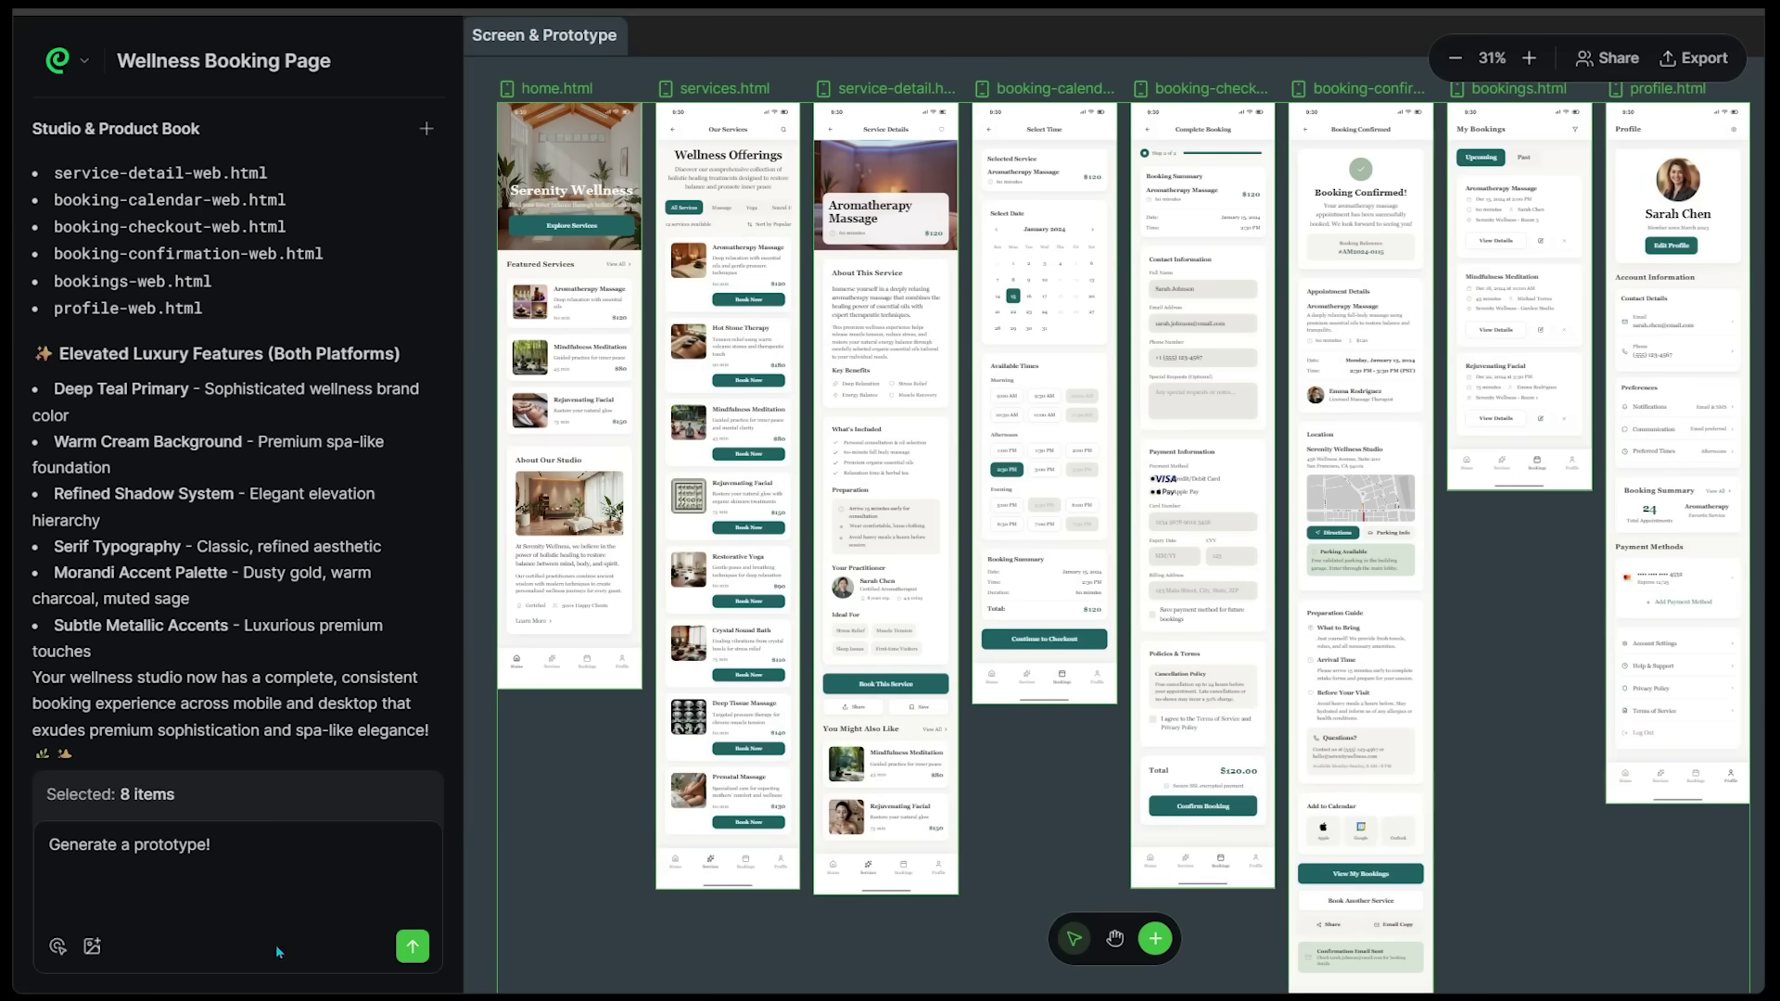
{"action": "left_click", "coordinate": [273, 855]}
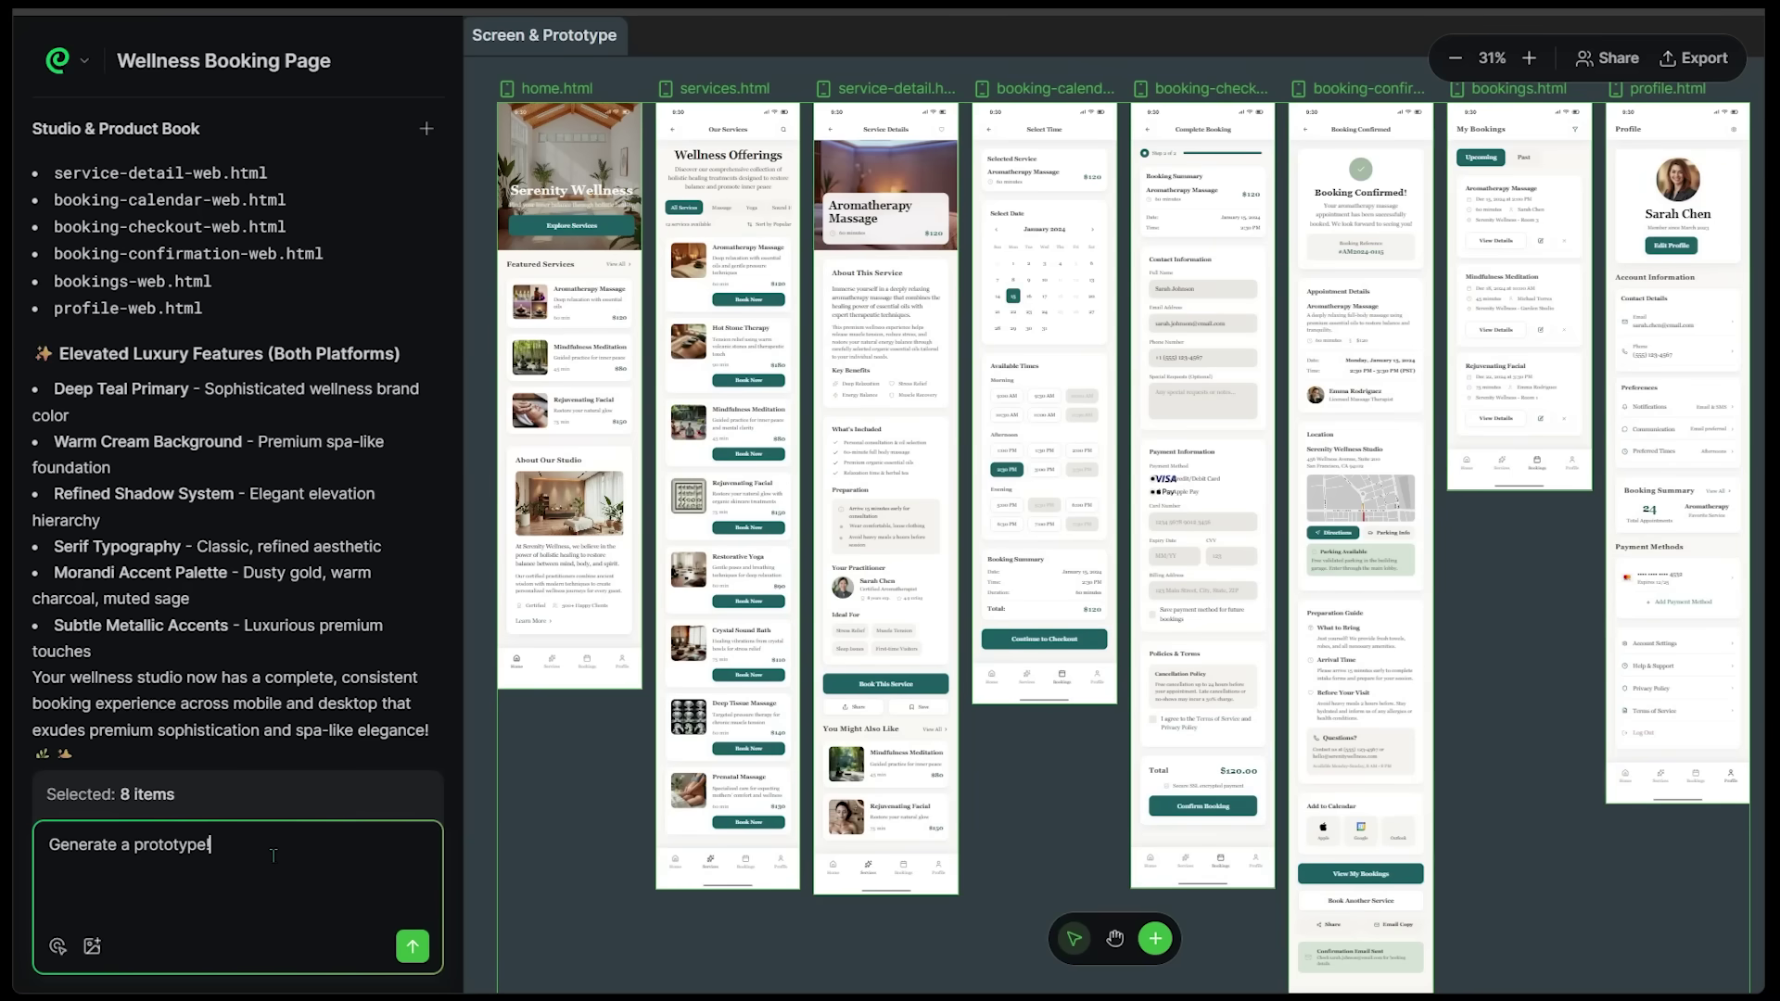
{"action": "left_click", "coordinate": [415, 950]}
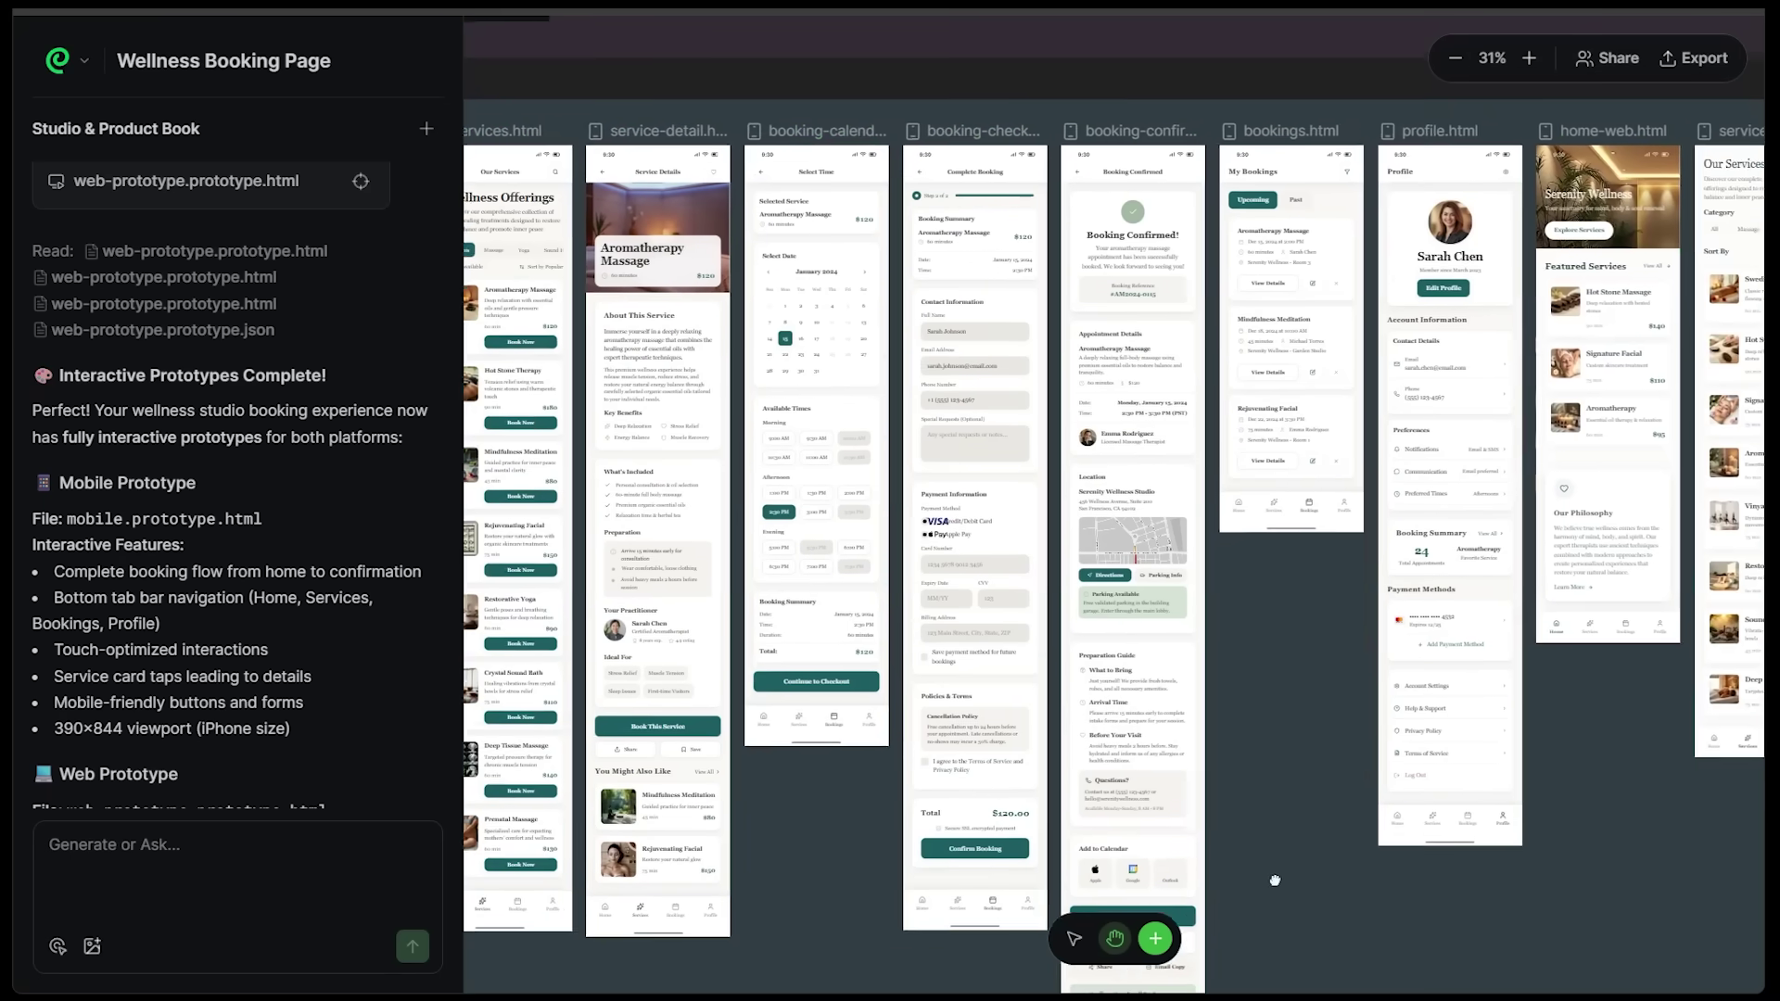
Step: Look along the row of web screens to the mobile prototype at its end and view it up close
{"action": "scroll", "coordinate": [1514, 847], "scroll_direction": "right", "scroll_amount": 6}
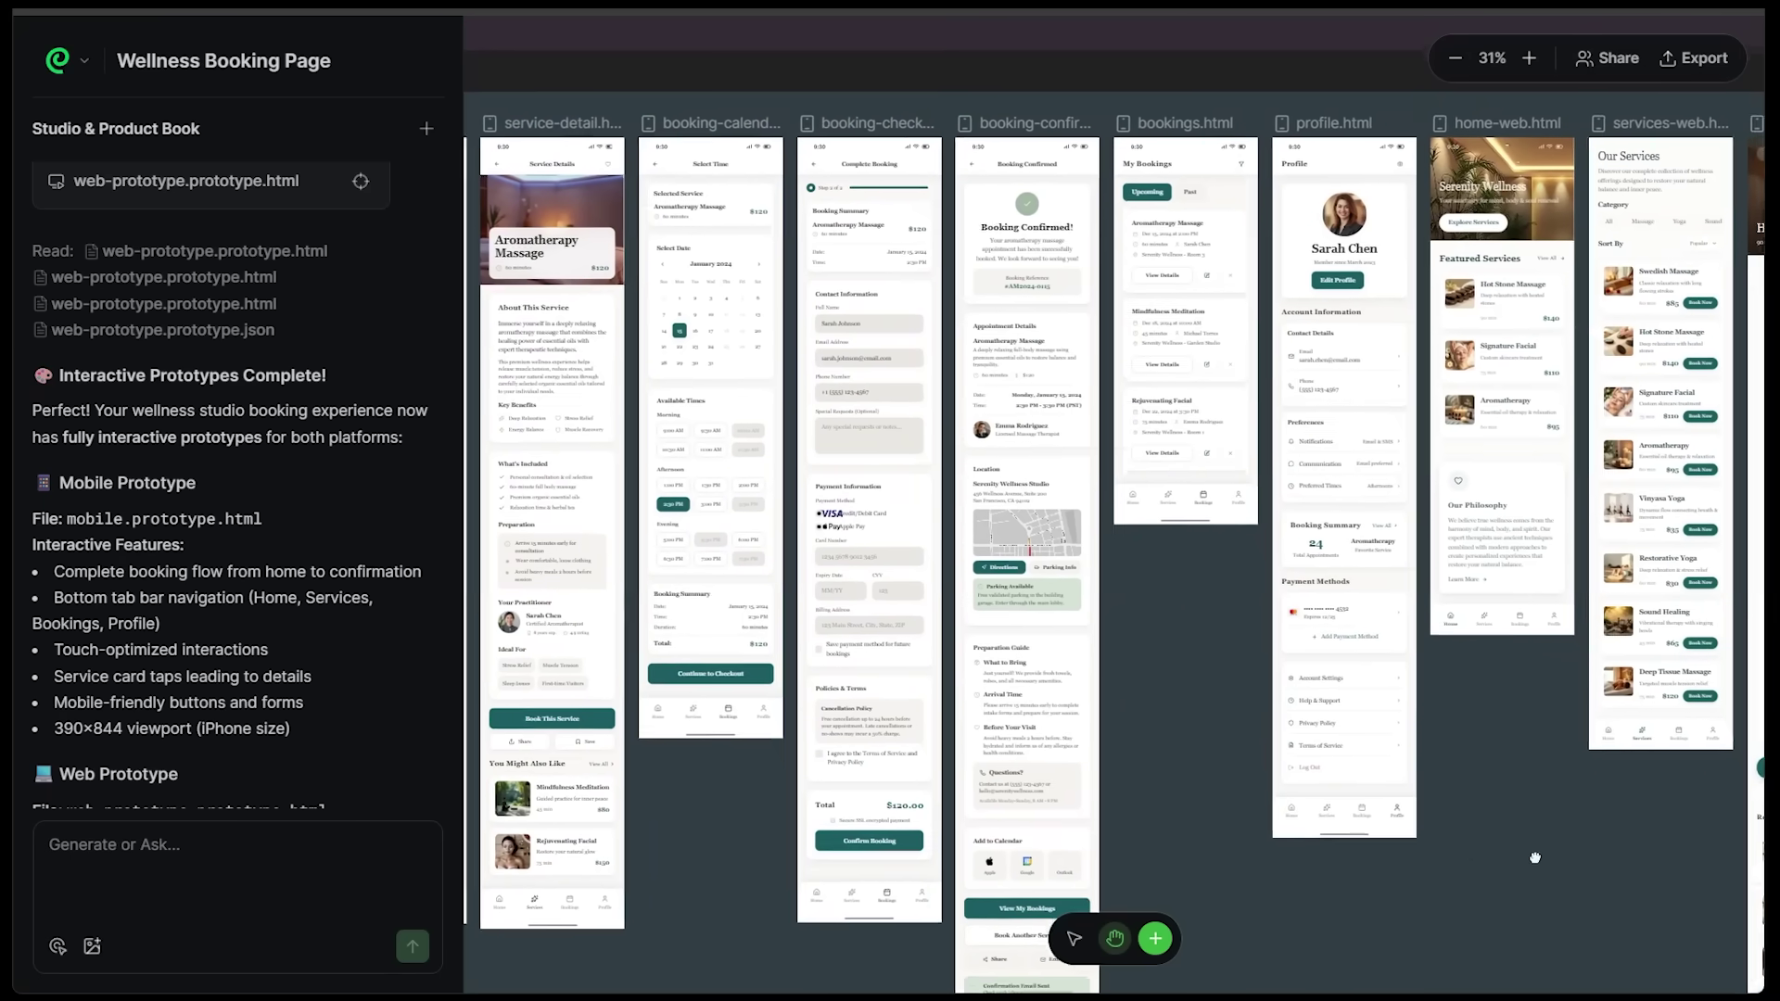
{"action": "scroll", "coordinate": [1437, 825], "scroll_direction": "down", "scroll_amount": 2}
{"action": "scroll", "coordinate": [1358, 803], "scroll_direction": "right", "scroll_amount": 8}
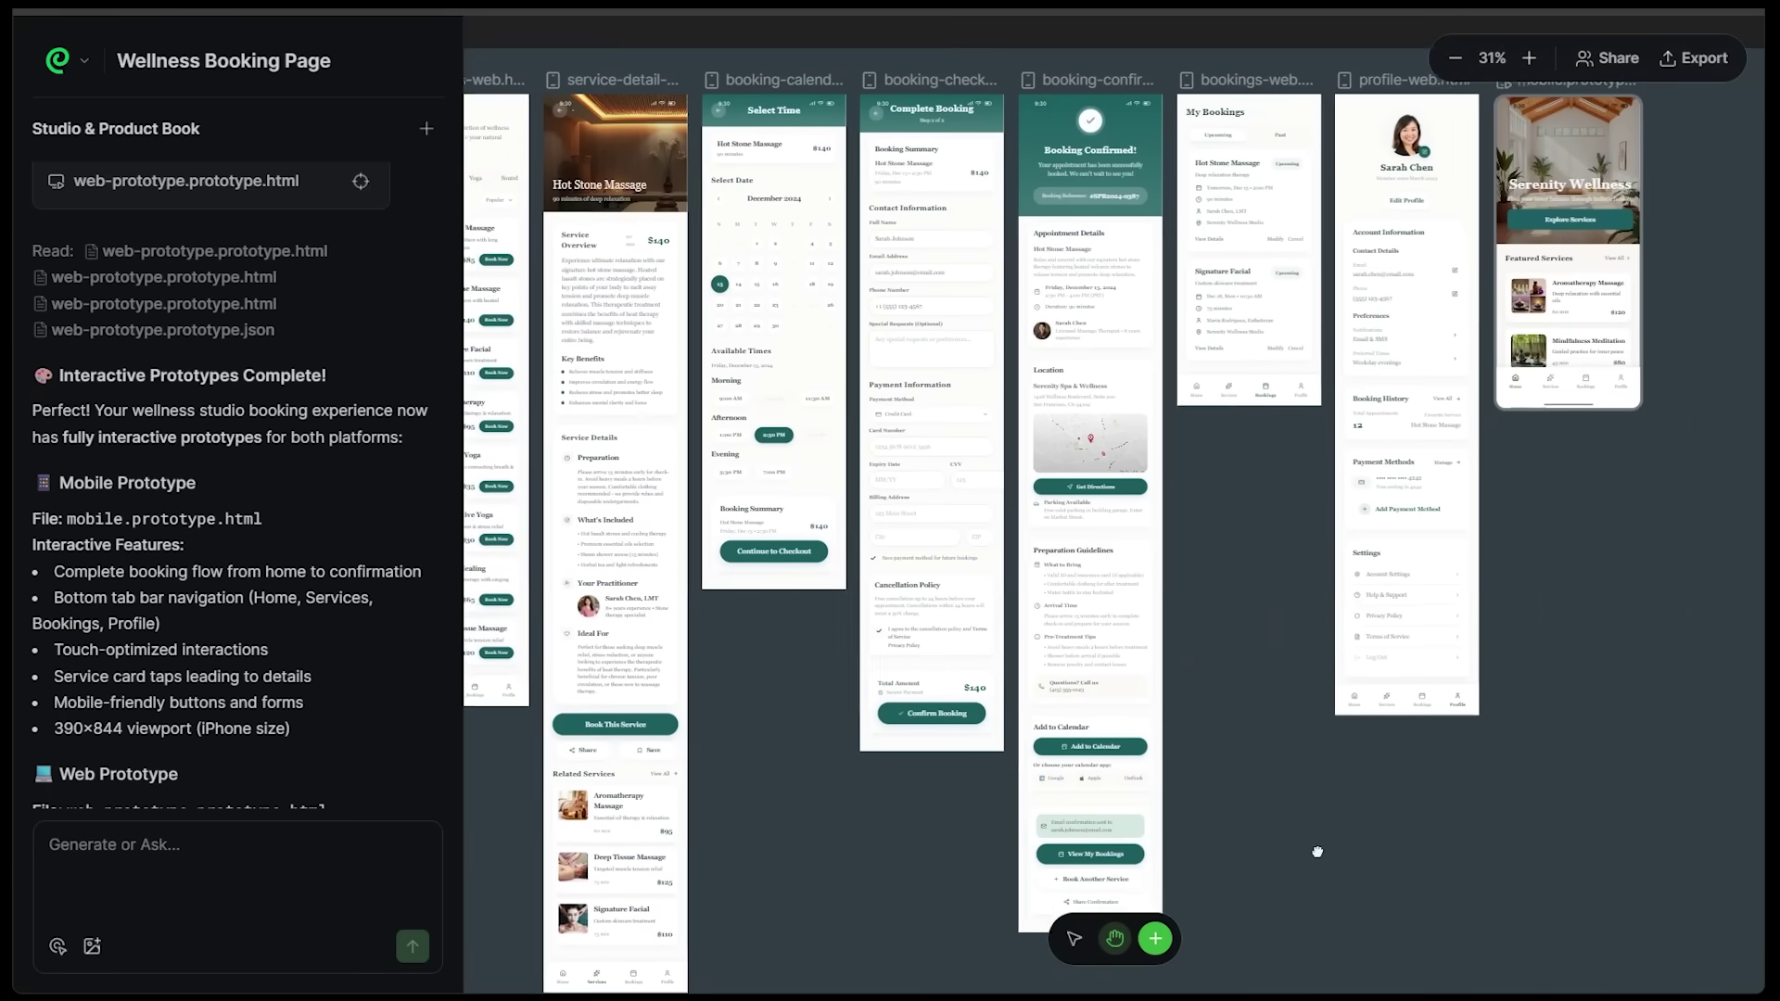
{"action": "scroll", "coordinate": [1291, 850], "scroll_direction": "up", "scroll_amount": 2}
{"action": "scroll", "coordinate": [1414, 442], "scroll_direction": "up", "scroll_amount": 2}
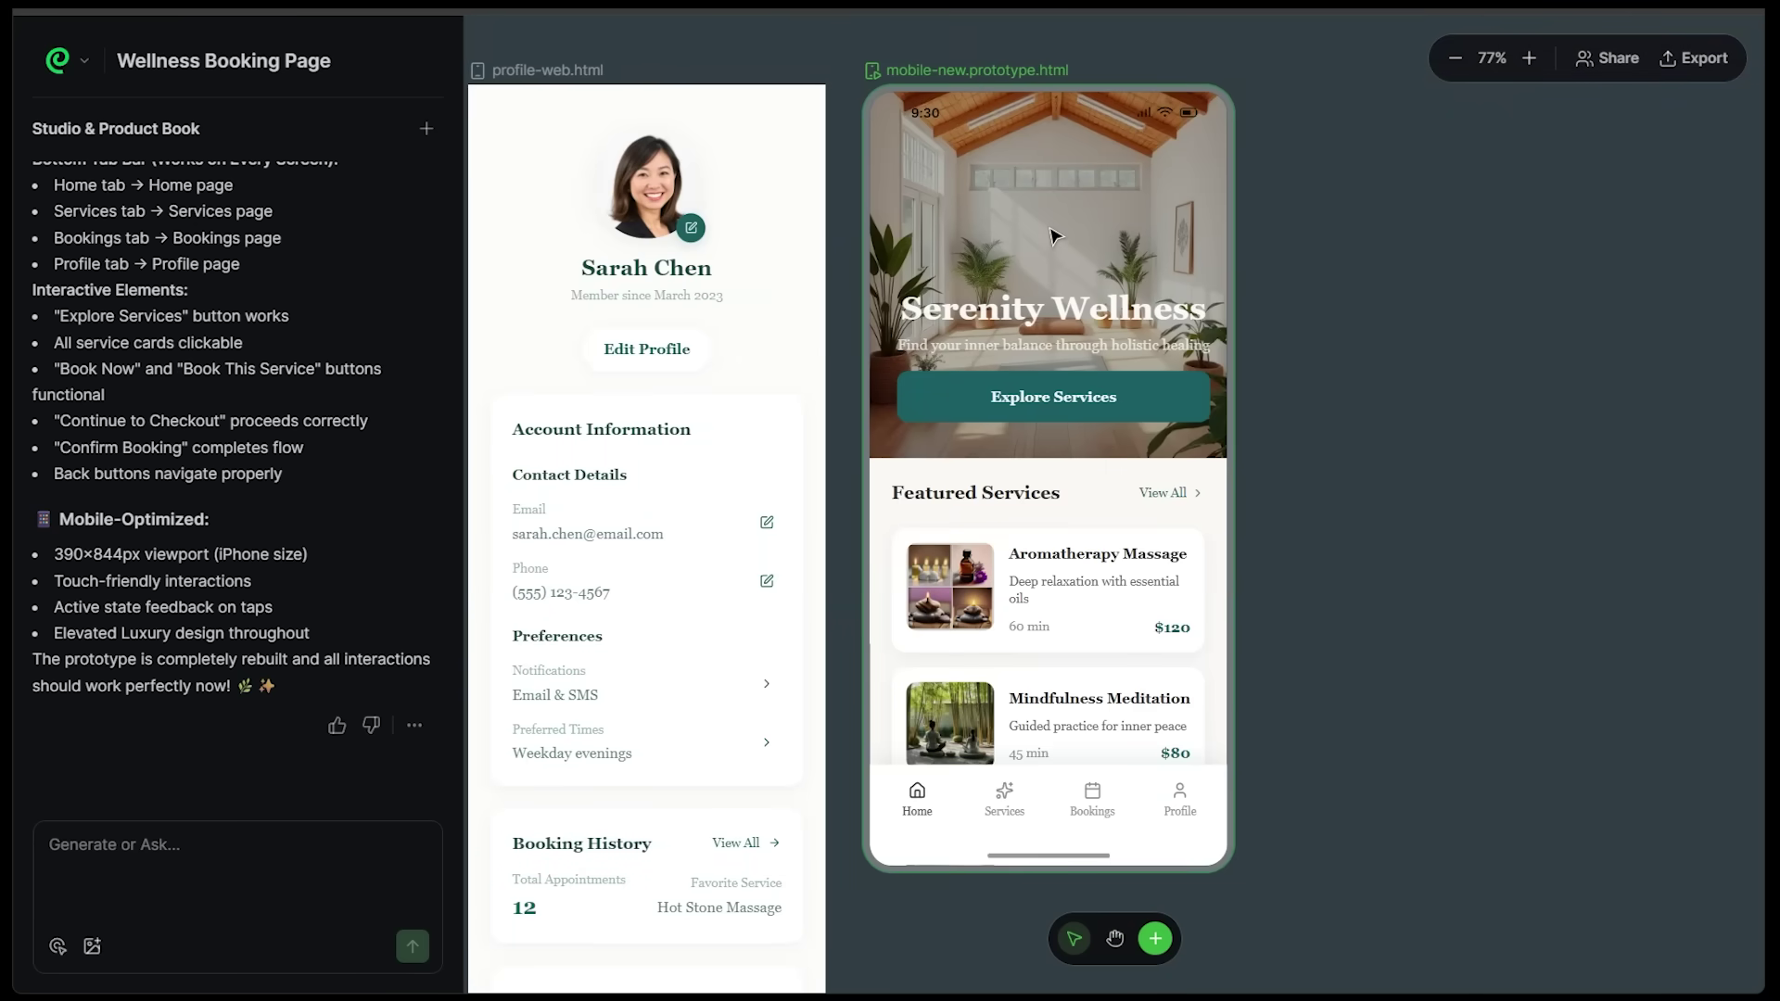
Step: Test the mobile-new prototype by following Explore Services, browsing the service list and opening the Bookings screen
{"action": "left_click", "coordinate": [1055, 235]}
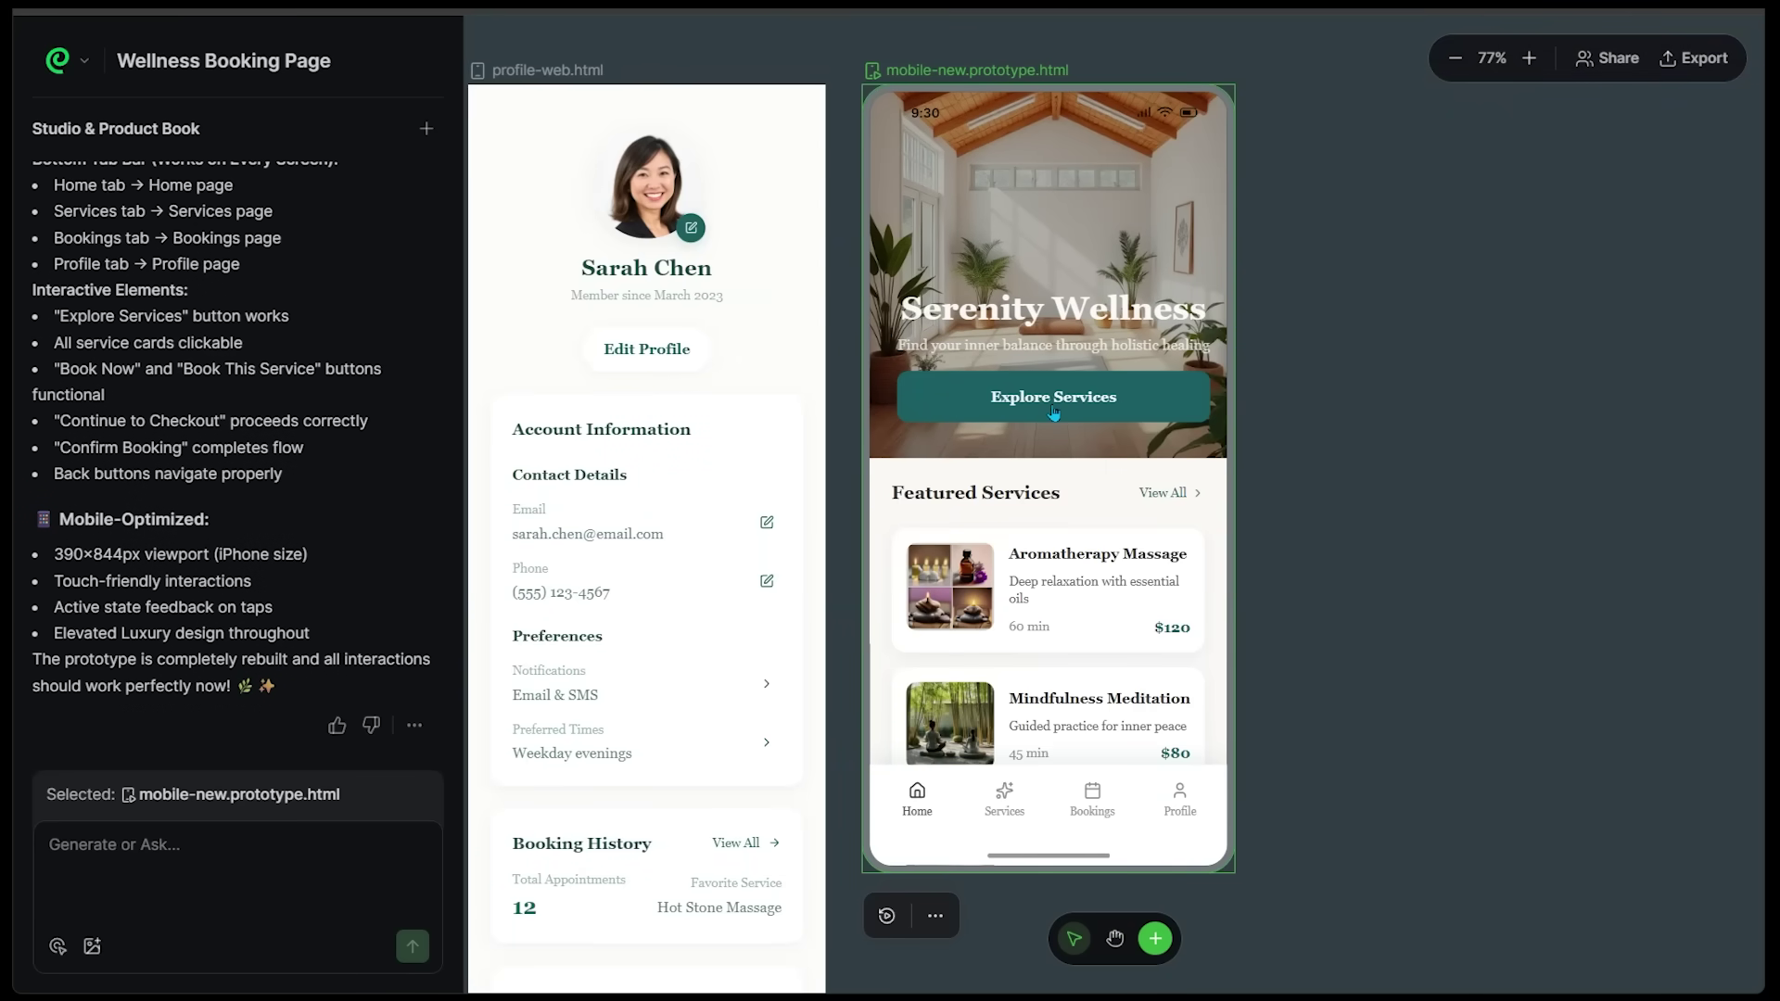
{"action": "left_click", "coordinate": [1055, 413]}
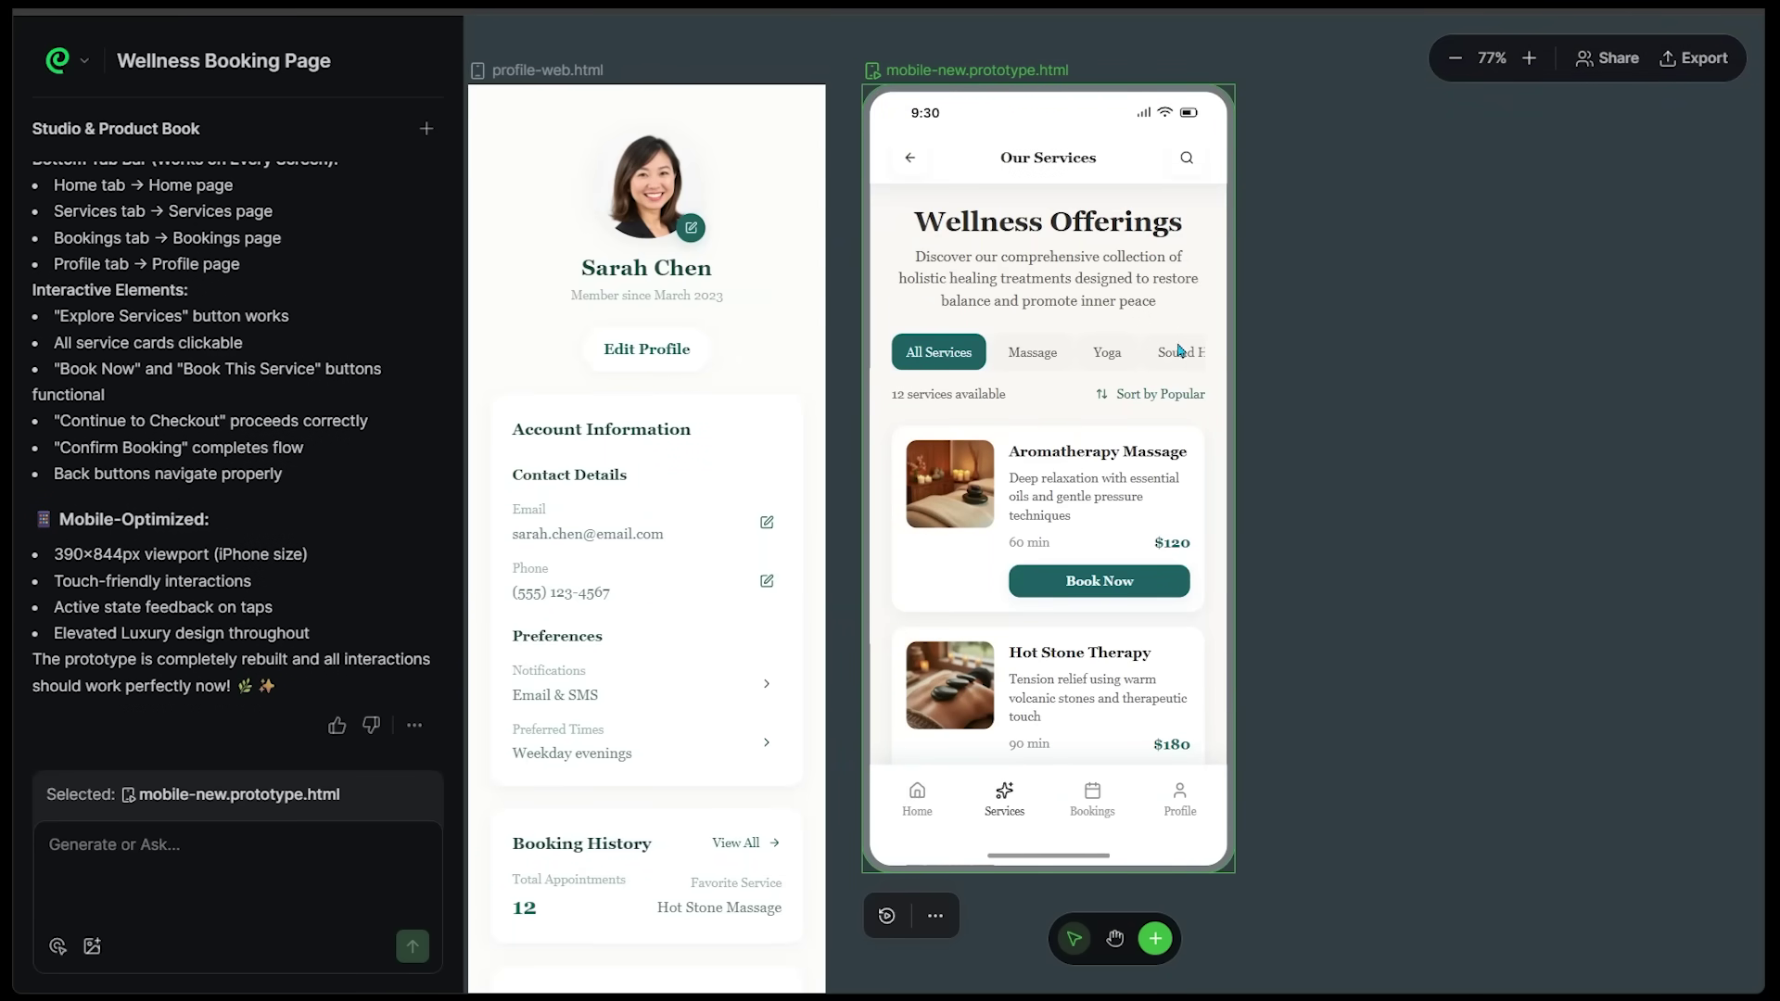
{"action": "scroll", "coordinate": [1148, 377], "scroll_direction": "down", "scroll_amount": 1}
{"action": "scroll", "coordinate": [1159, 417], "scroll_direction": "down", "scroll_amount": 8}
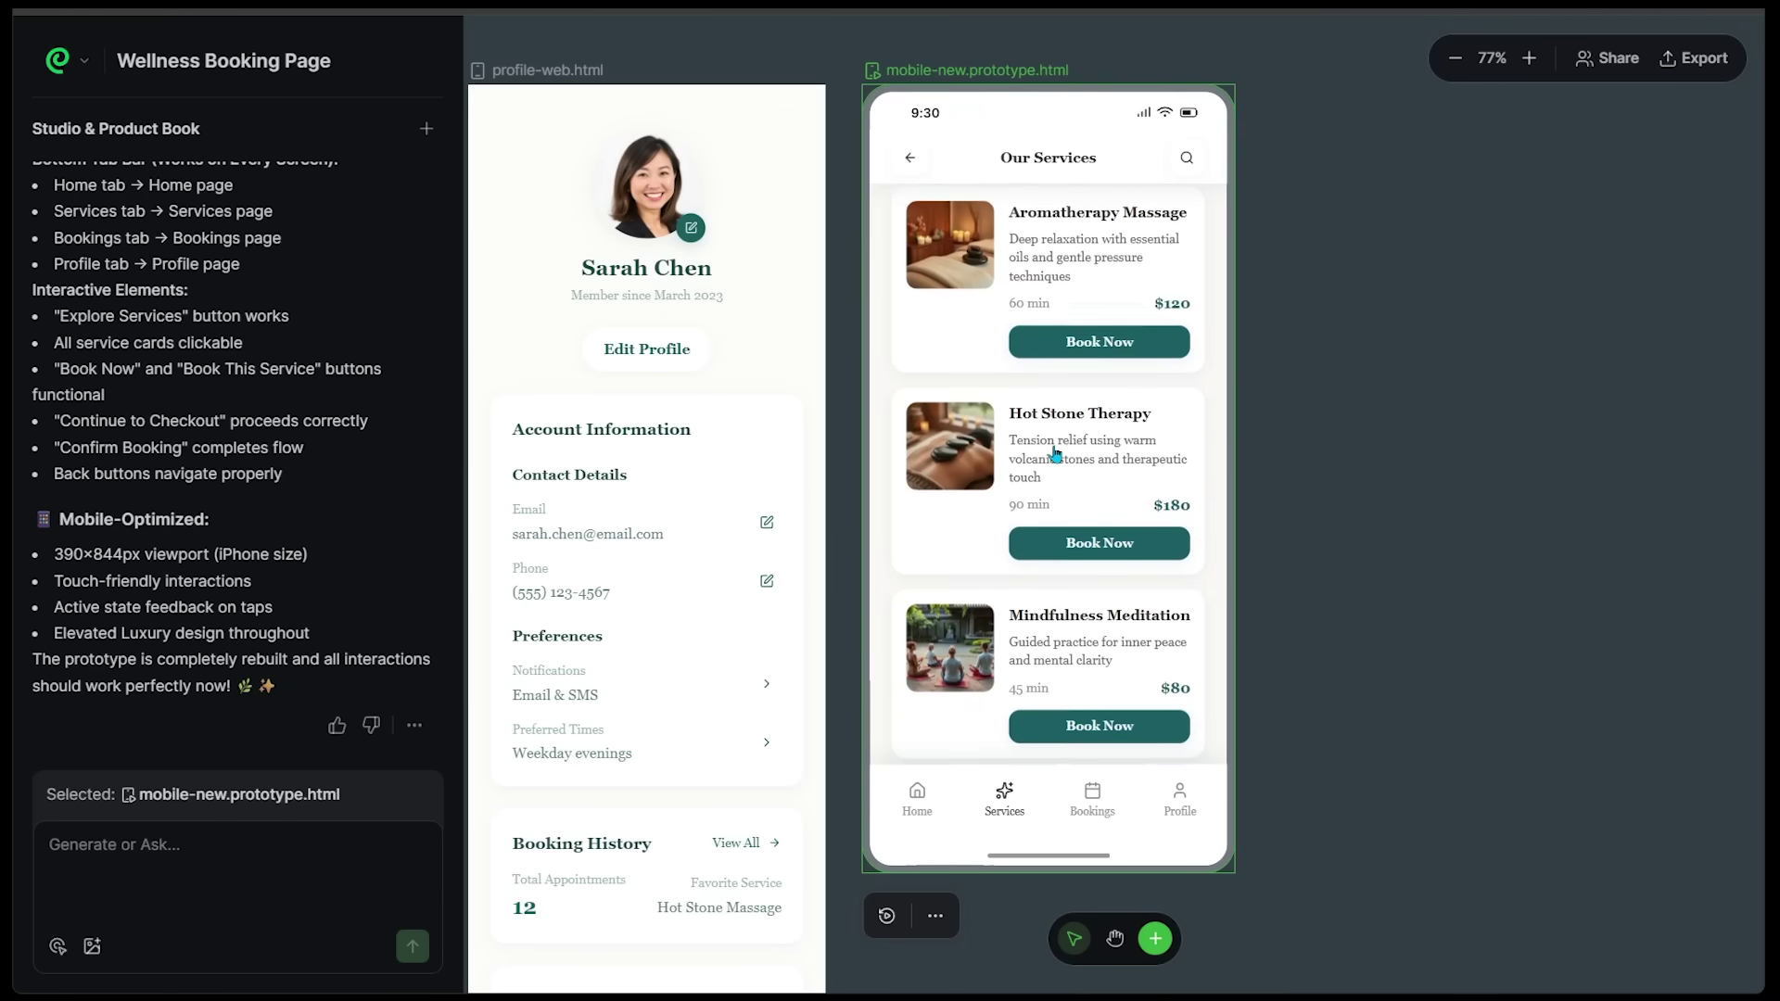
{"action": "scroll", "coordinate": [1085, 427], "scroll_direction": "down", "scroll_amount": 3}
{"action": "scroll", "coordinate": [1094, 464], "scroll_direction": "down", "scroll_amount": 2}
{"action": "scroll", "coordinate": [1094, 489], "scroll_direction": "down", "scroll_amount": 3}
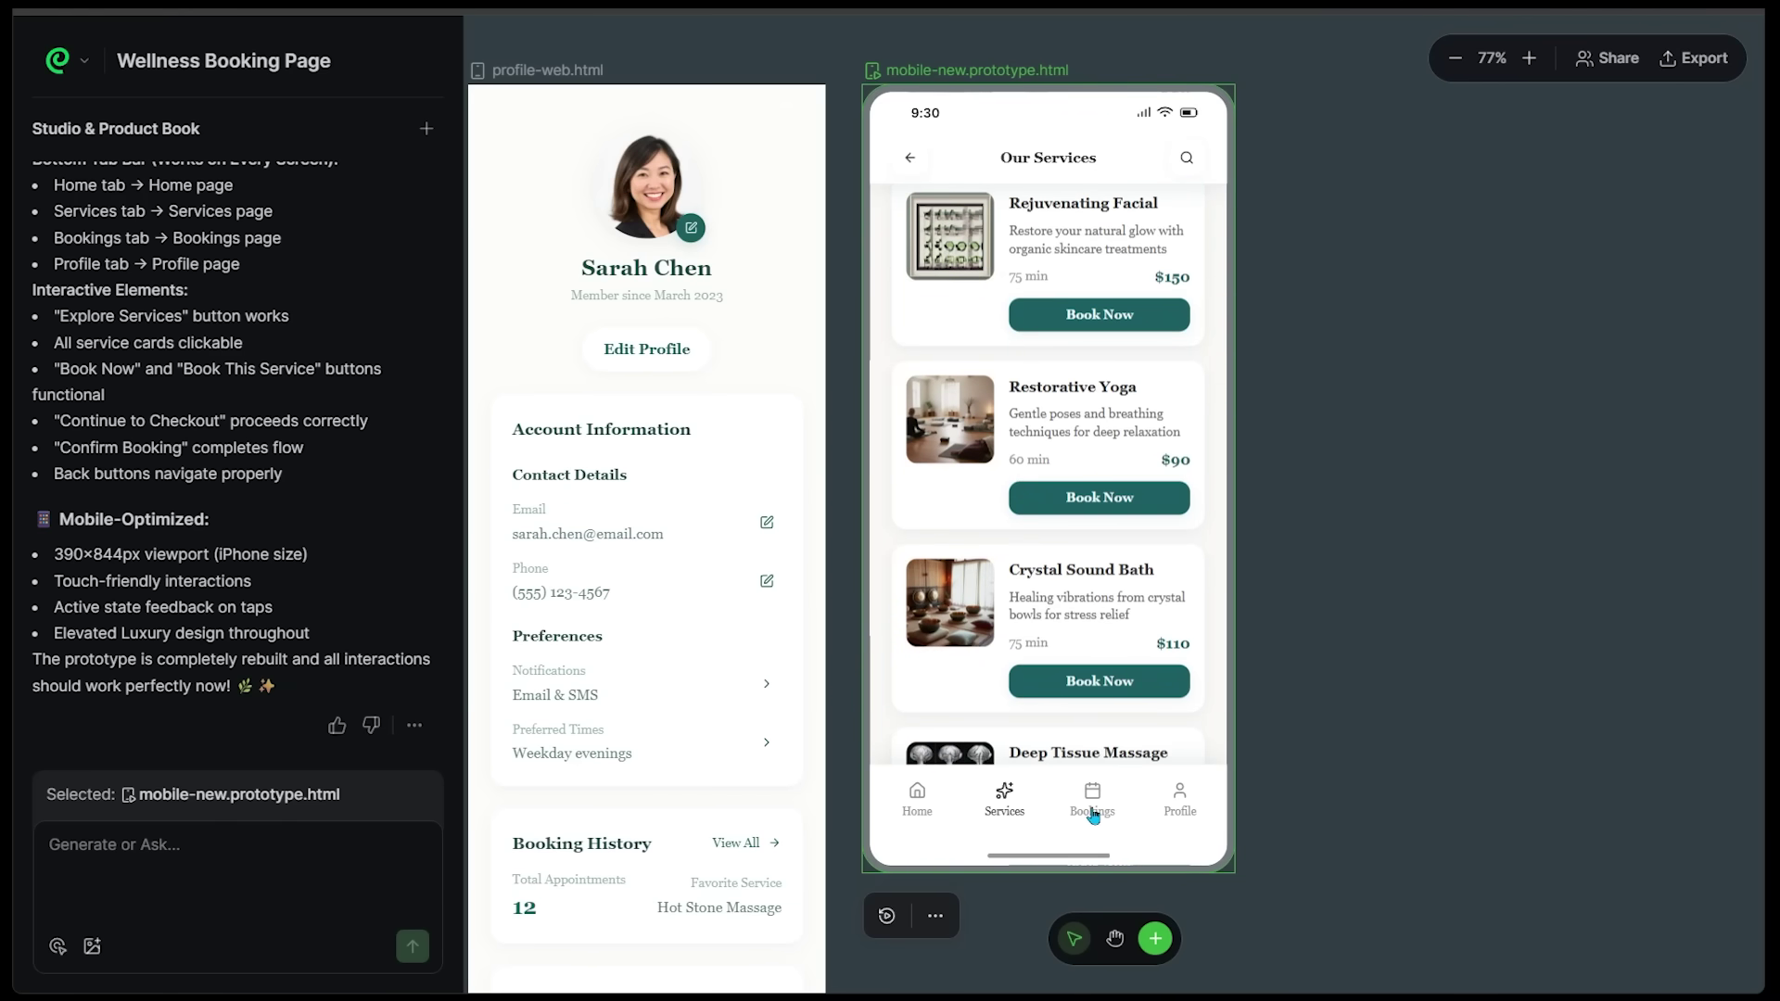
{"action": "left_click", "coordinate": [1091, 803]}
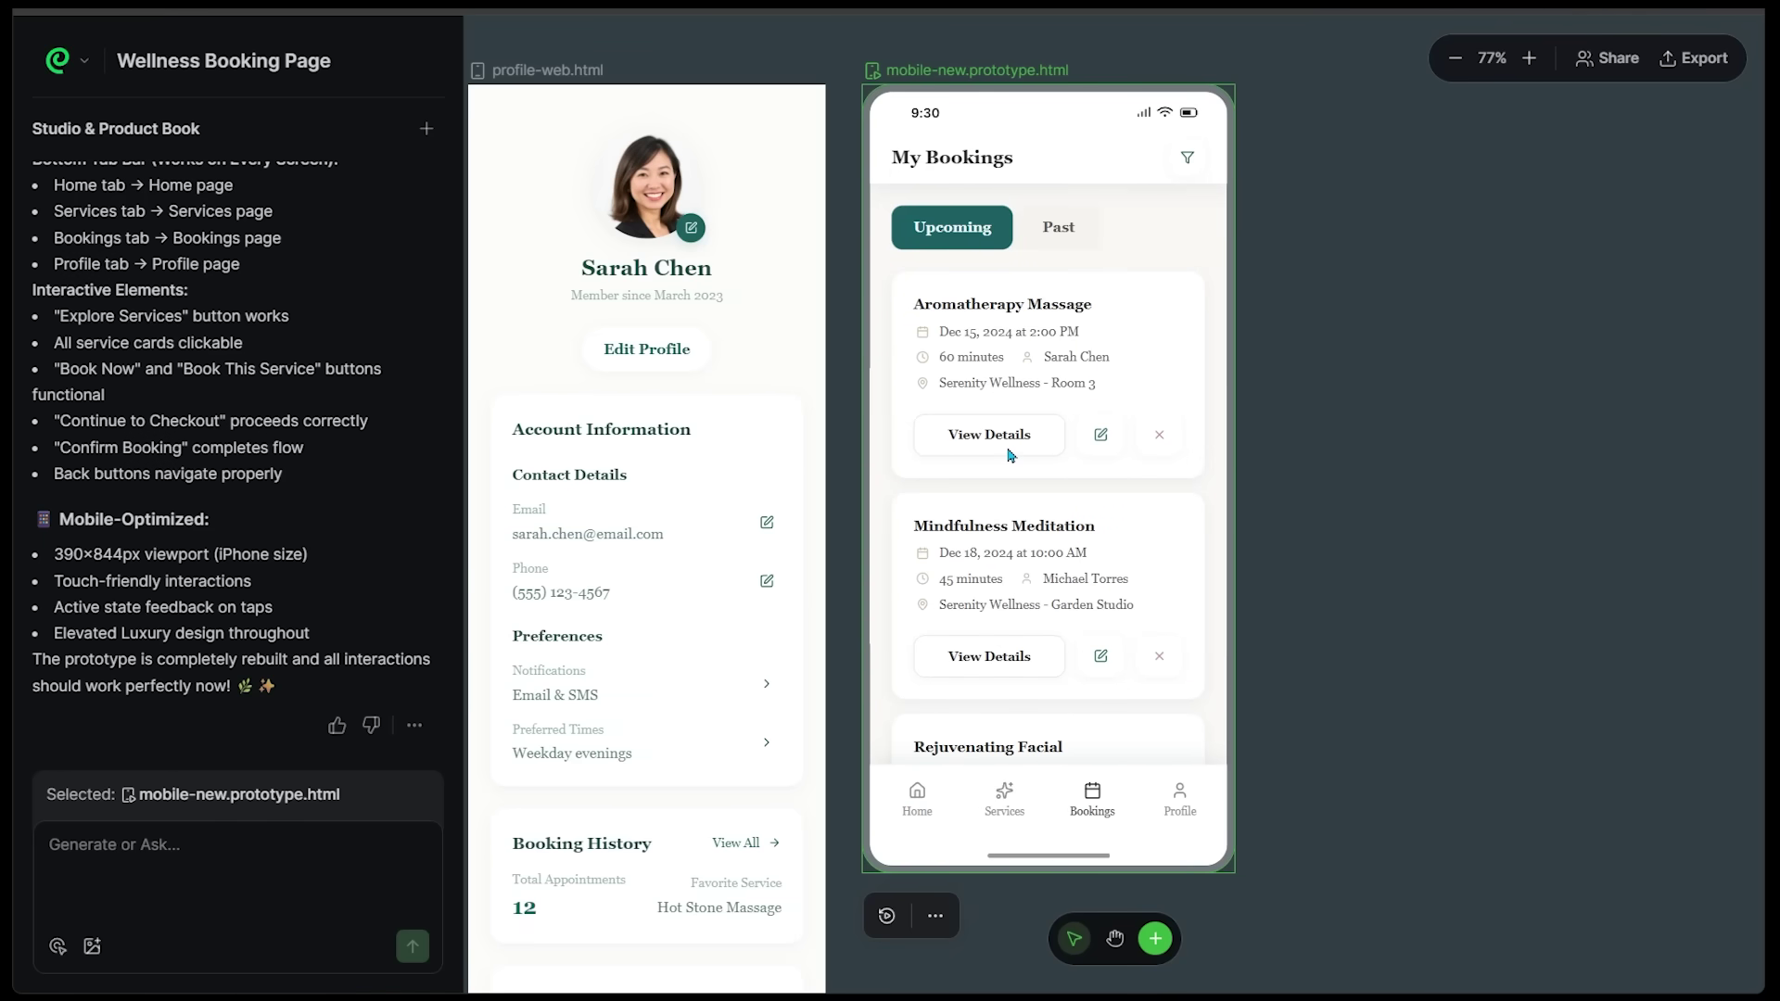
Step: Test the prototype by reading through the bookings list, returning to Home and browsing the Services list to its end
{"action": "scroll", "coordinate": [1011, 455], "scroll_direction": "down", "scroll_amount": 5}
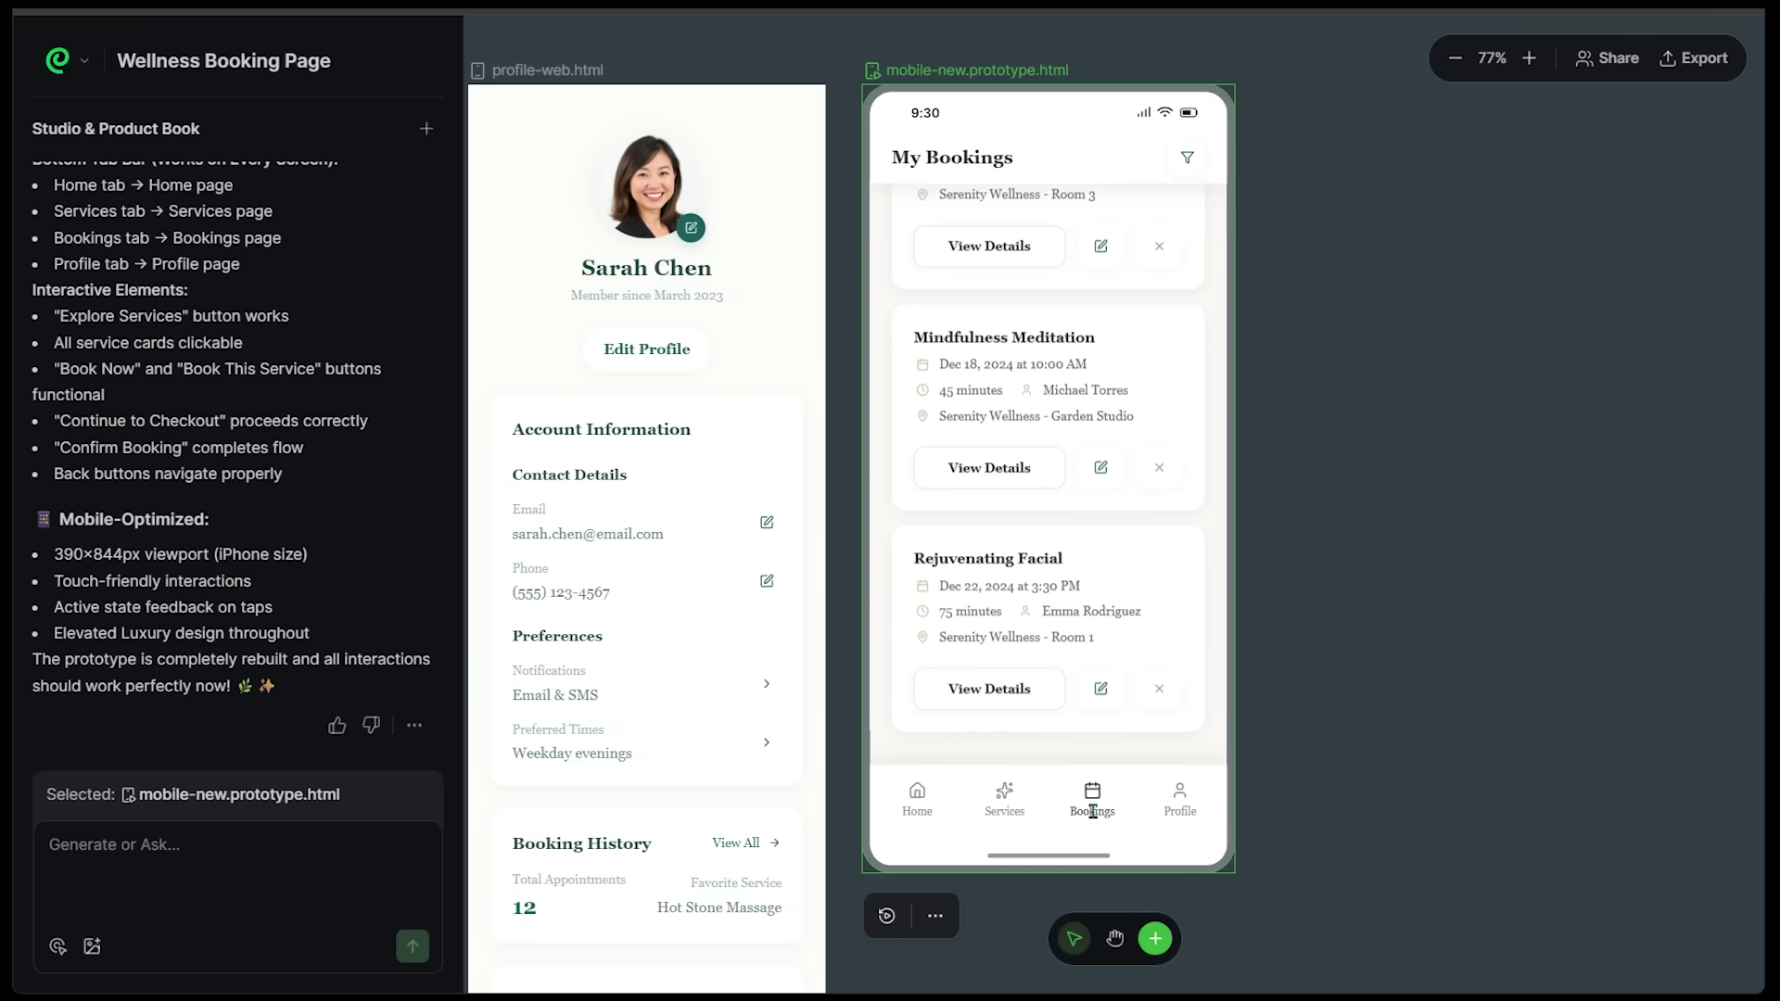
{"action": "left_click", "coordinate": [909, 809]}
{"action": "scroll", "coordinate": [824, 865], "scroll_direction": "up", "scroll_amount": 1}
{"action": "left_click", "coordinate": [888, 860]}
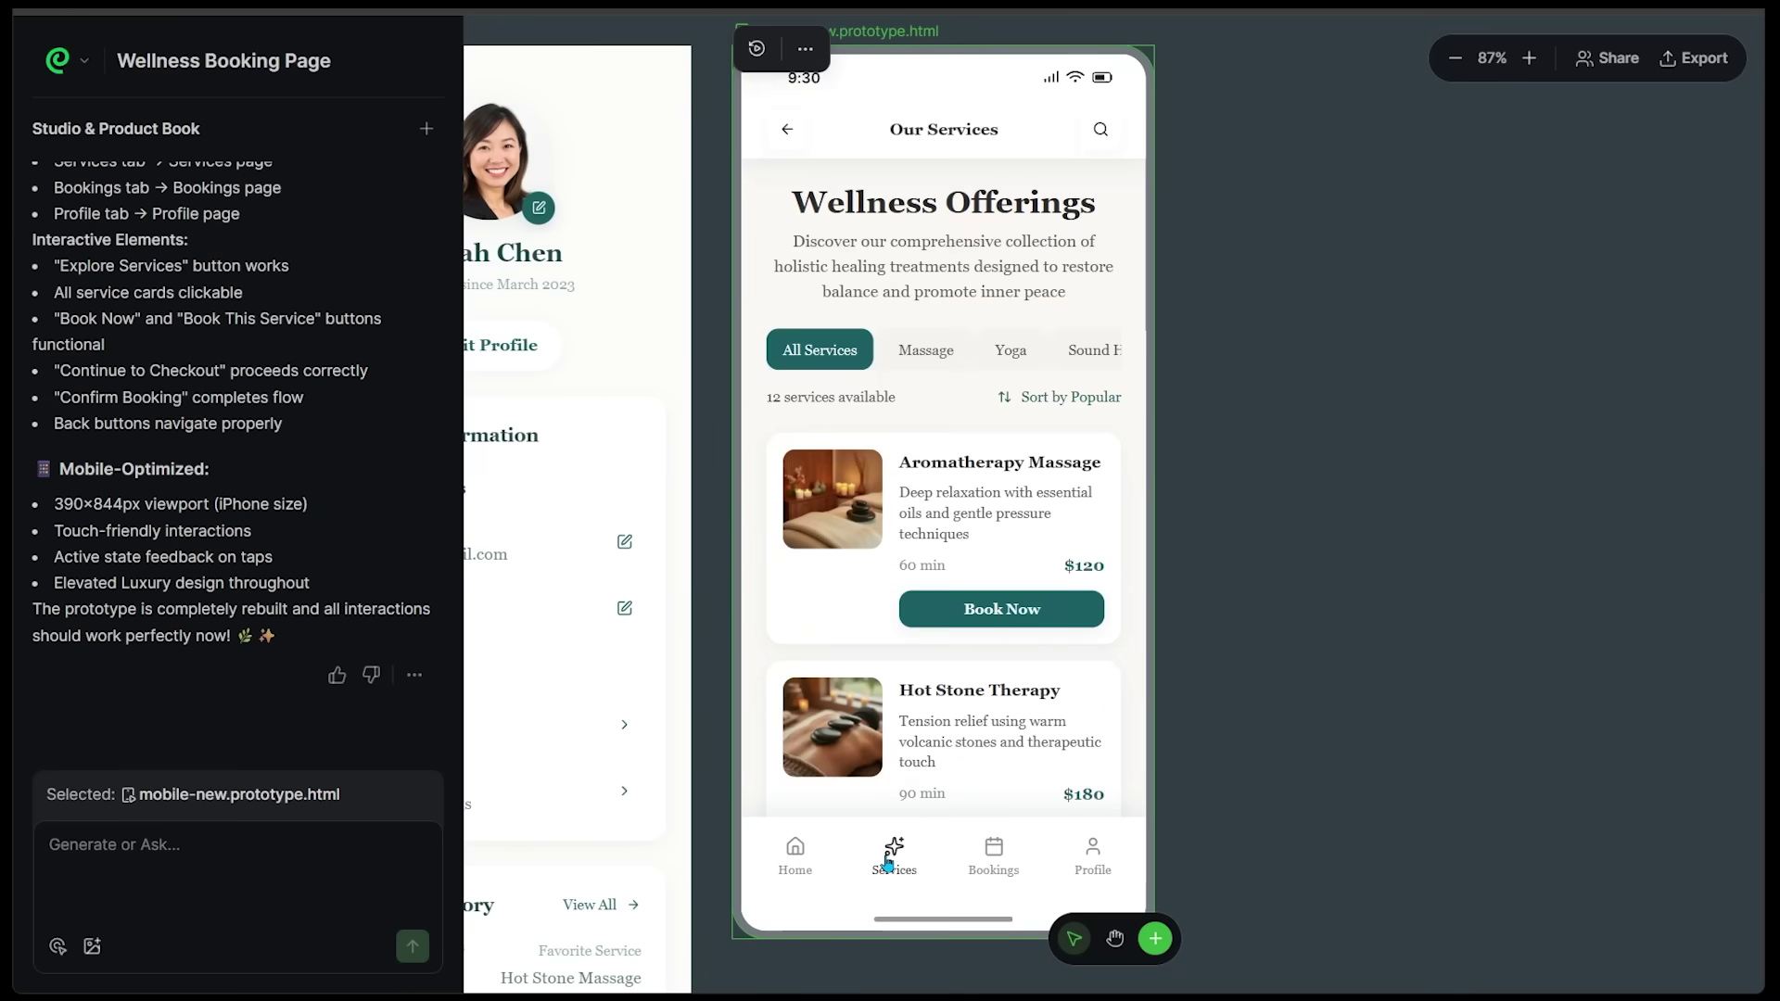
{"action": "scroll", "coordinate": [1004, 660], "scroll_direction": "down", "scroll_amount": 10}
{"action": "scroll", "coordinate": [1003, 660], "scroll_direction": "down", "scroll_amount": 4}
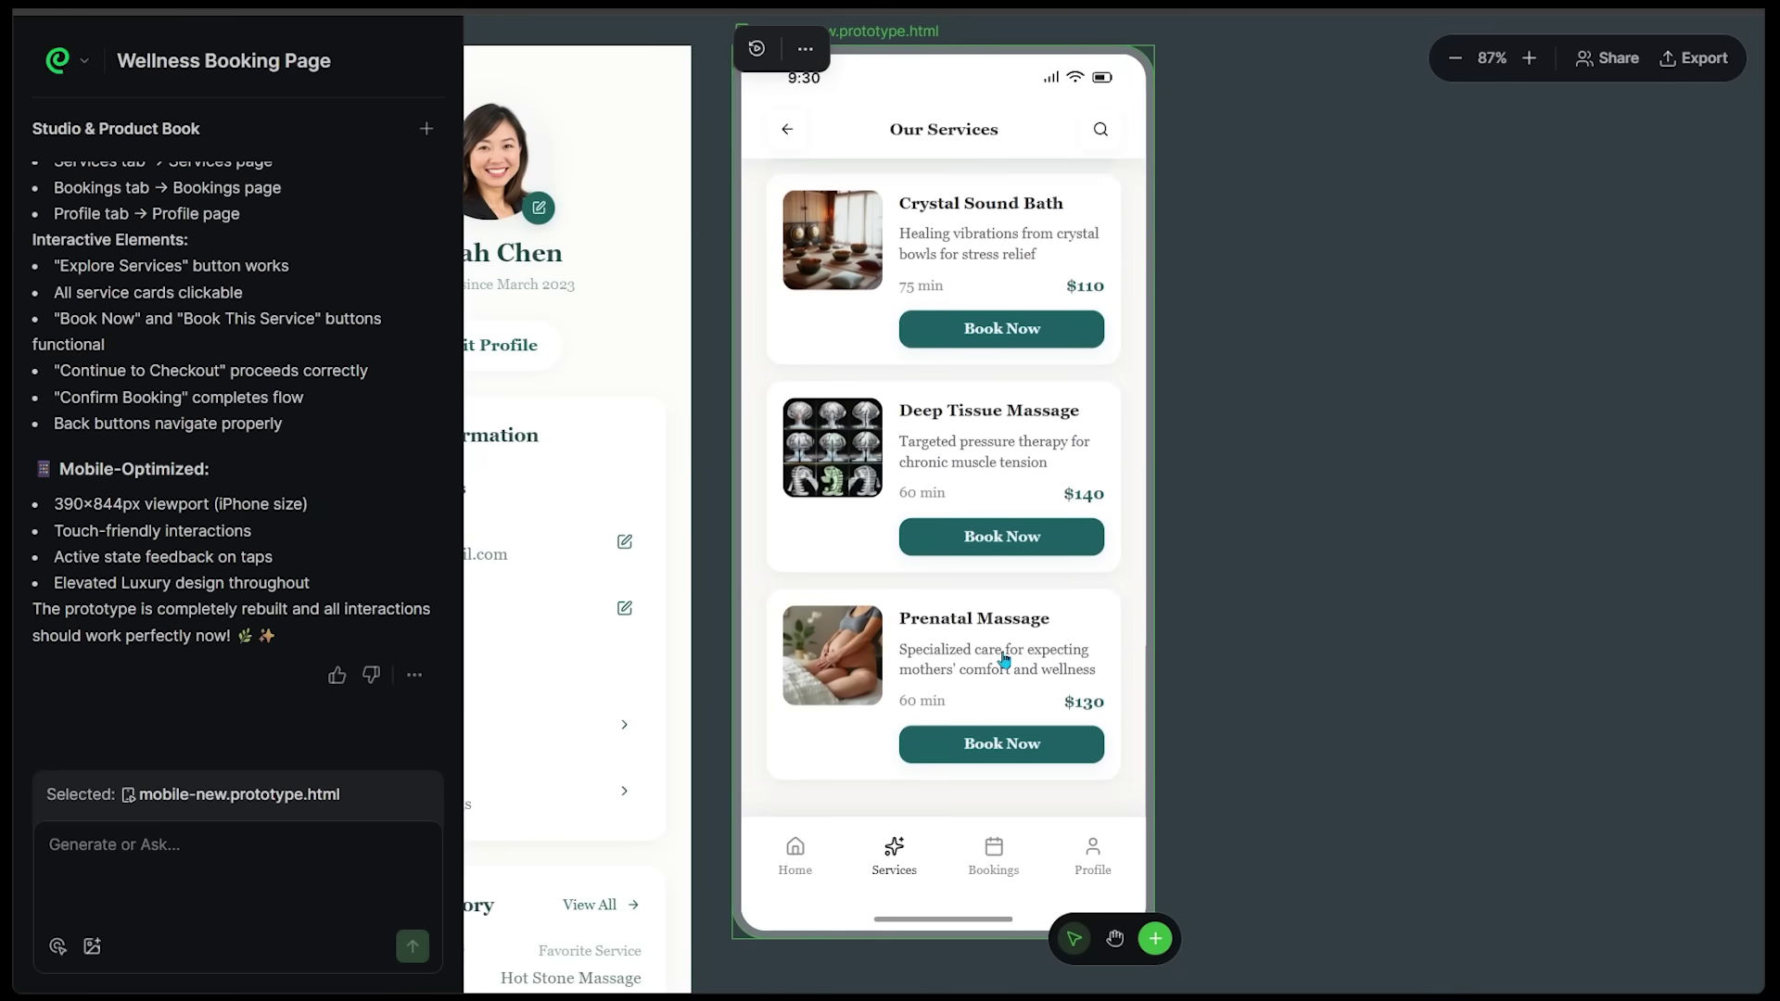
Step: Test the prototype's Profile screen, viewing the contact details, preferences, booking summary, payment methods and account settings
{"action": "left_click", "coordinate": [1092, 860]}
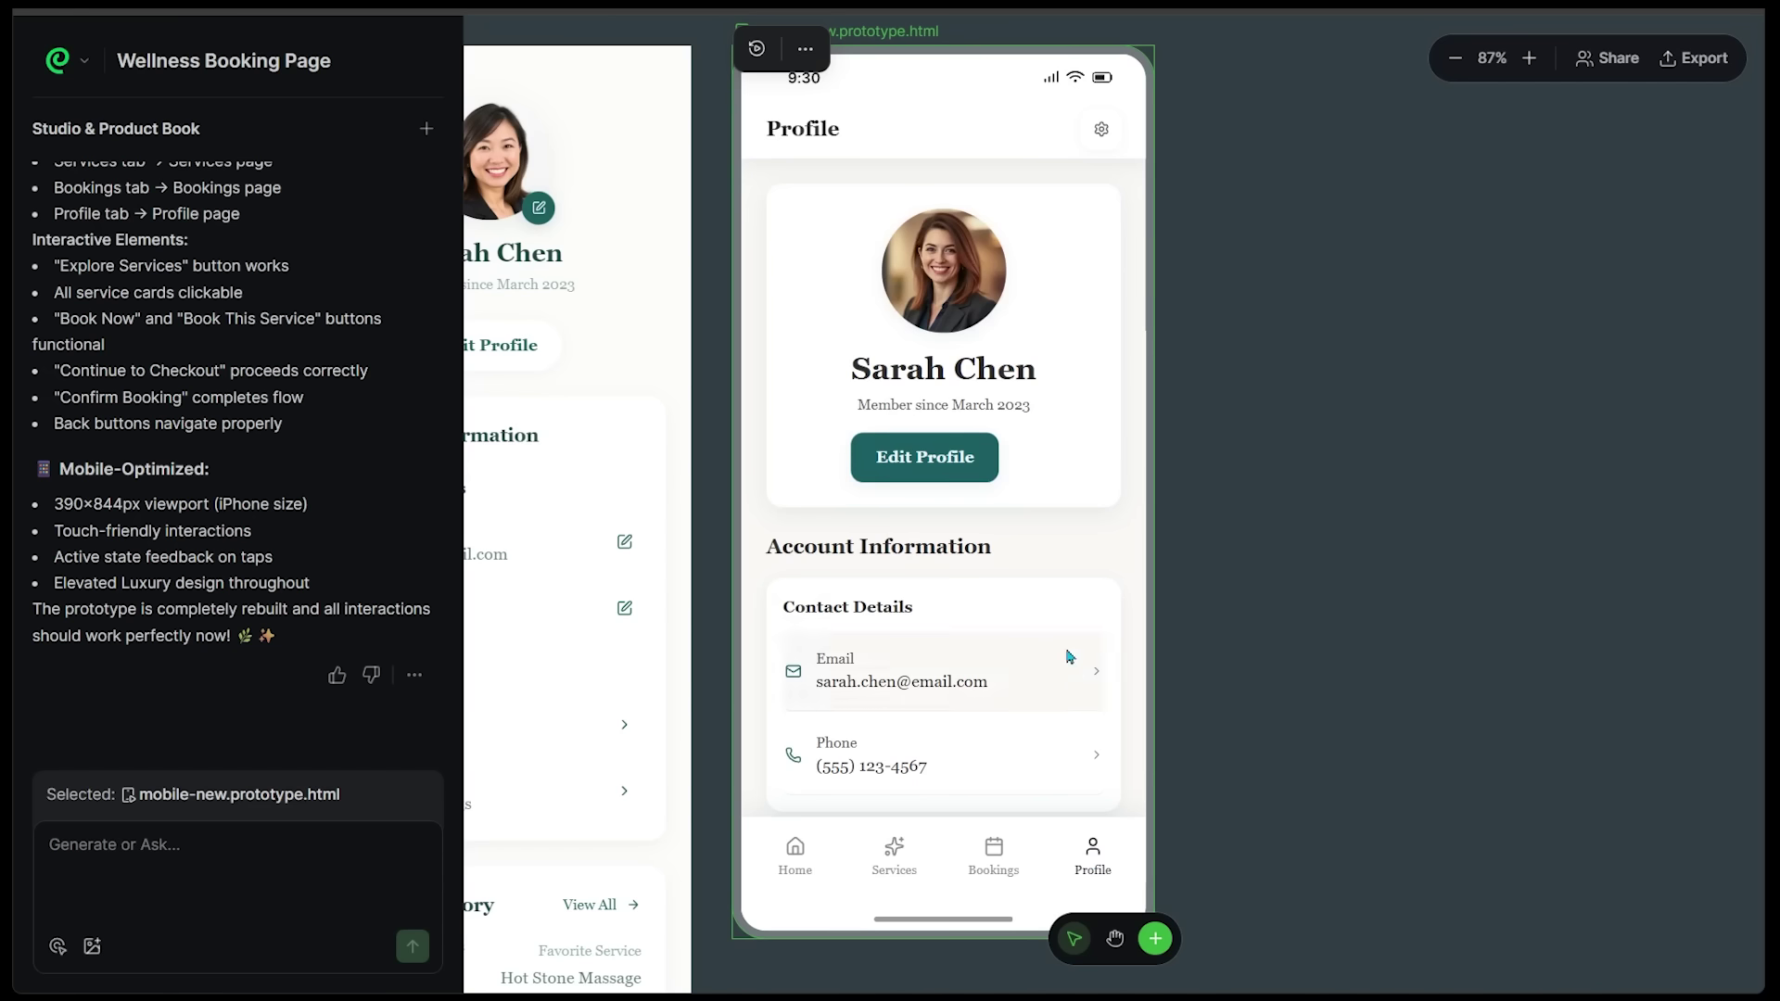
{"action": "scroll", "coordinate": [970, 539], "scroll_direction": "down", "scroll_amount": 2}
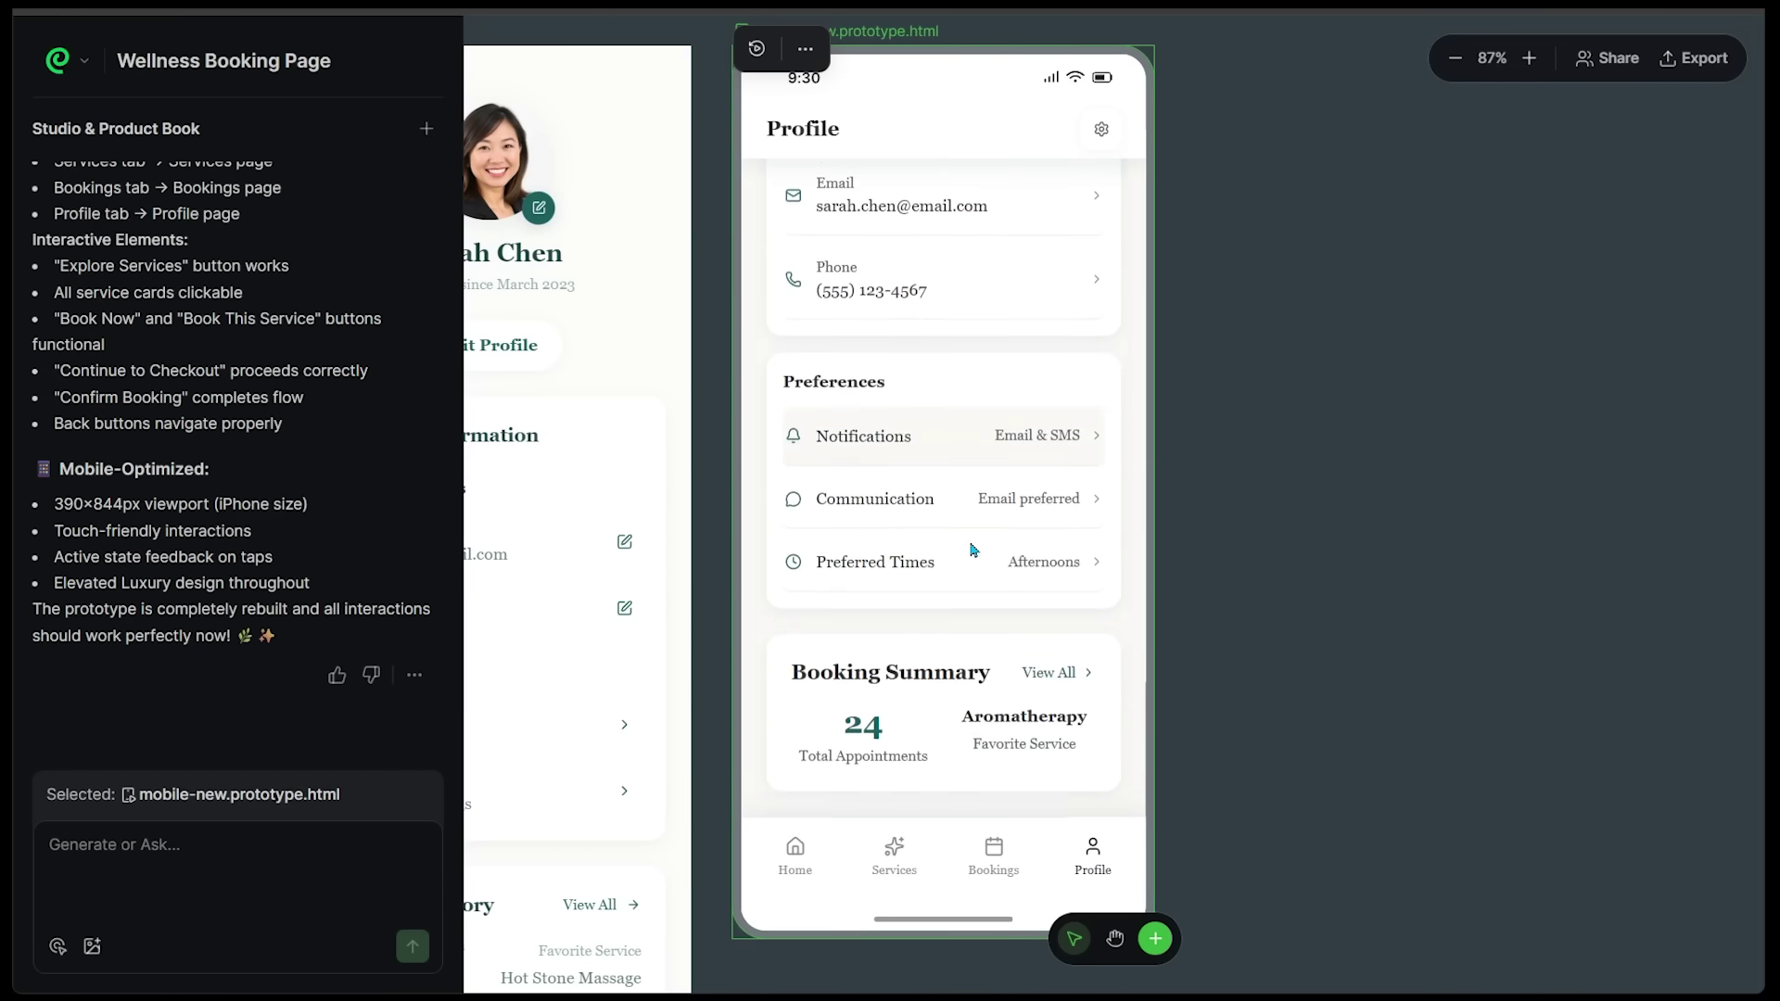
{"action": "scroll", "coordinate": [973, 550], "scroll_direction": "down", "scroll_amount": 5}
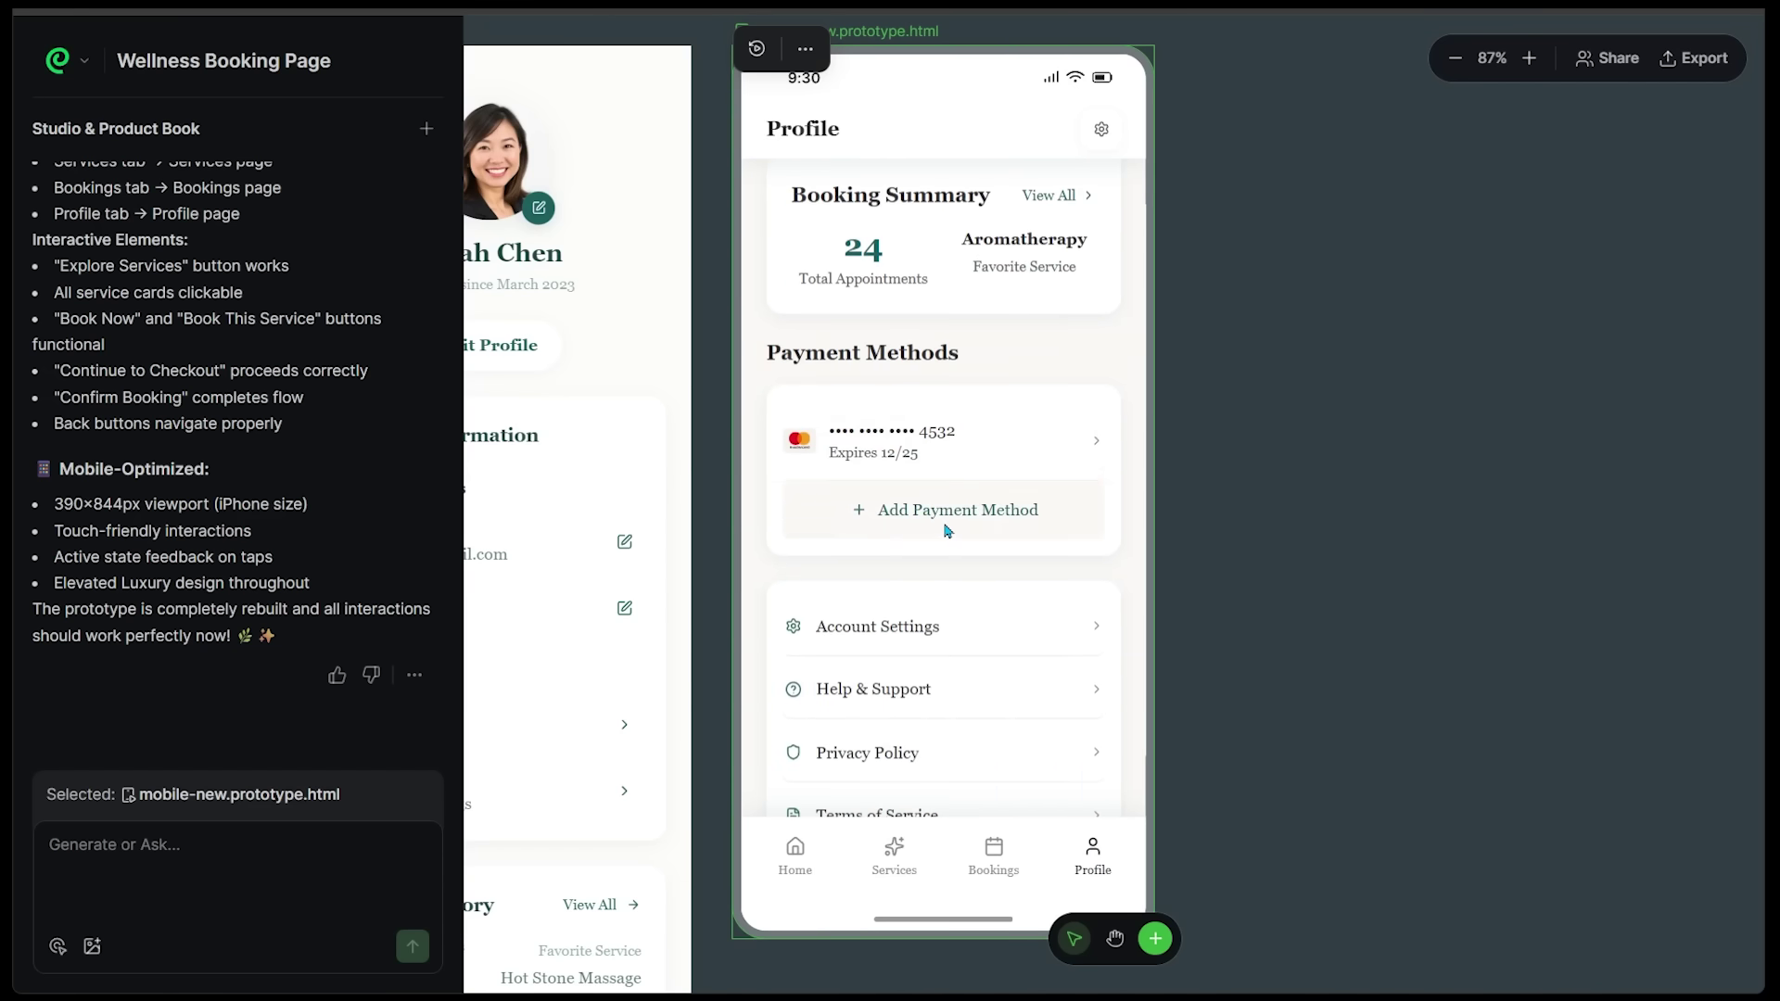
{"action": "scroll", "coordinate": [951, 533], "scroll_direction": "down", "scroll_amount": 2}
{"action": "scroll", "coordinate": [1020, 645], "scroll_direction": "up", "scroll_amount": 7}
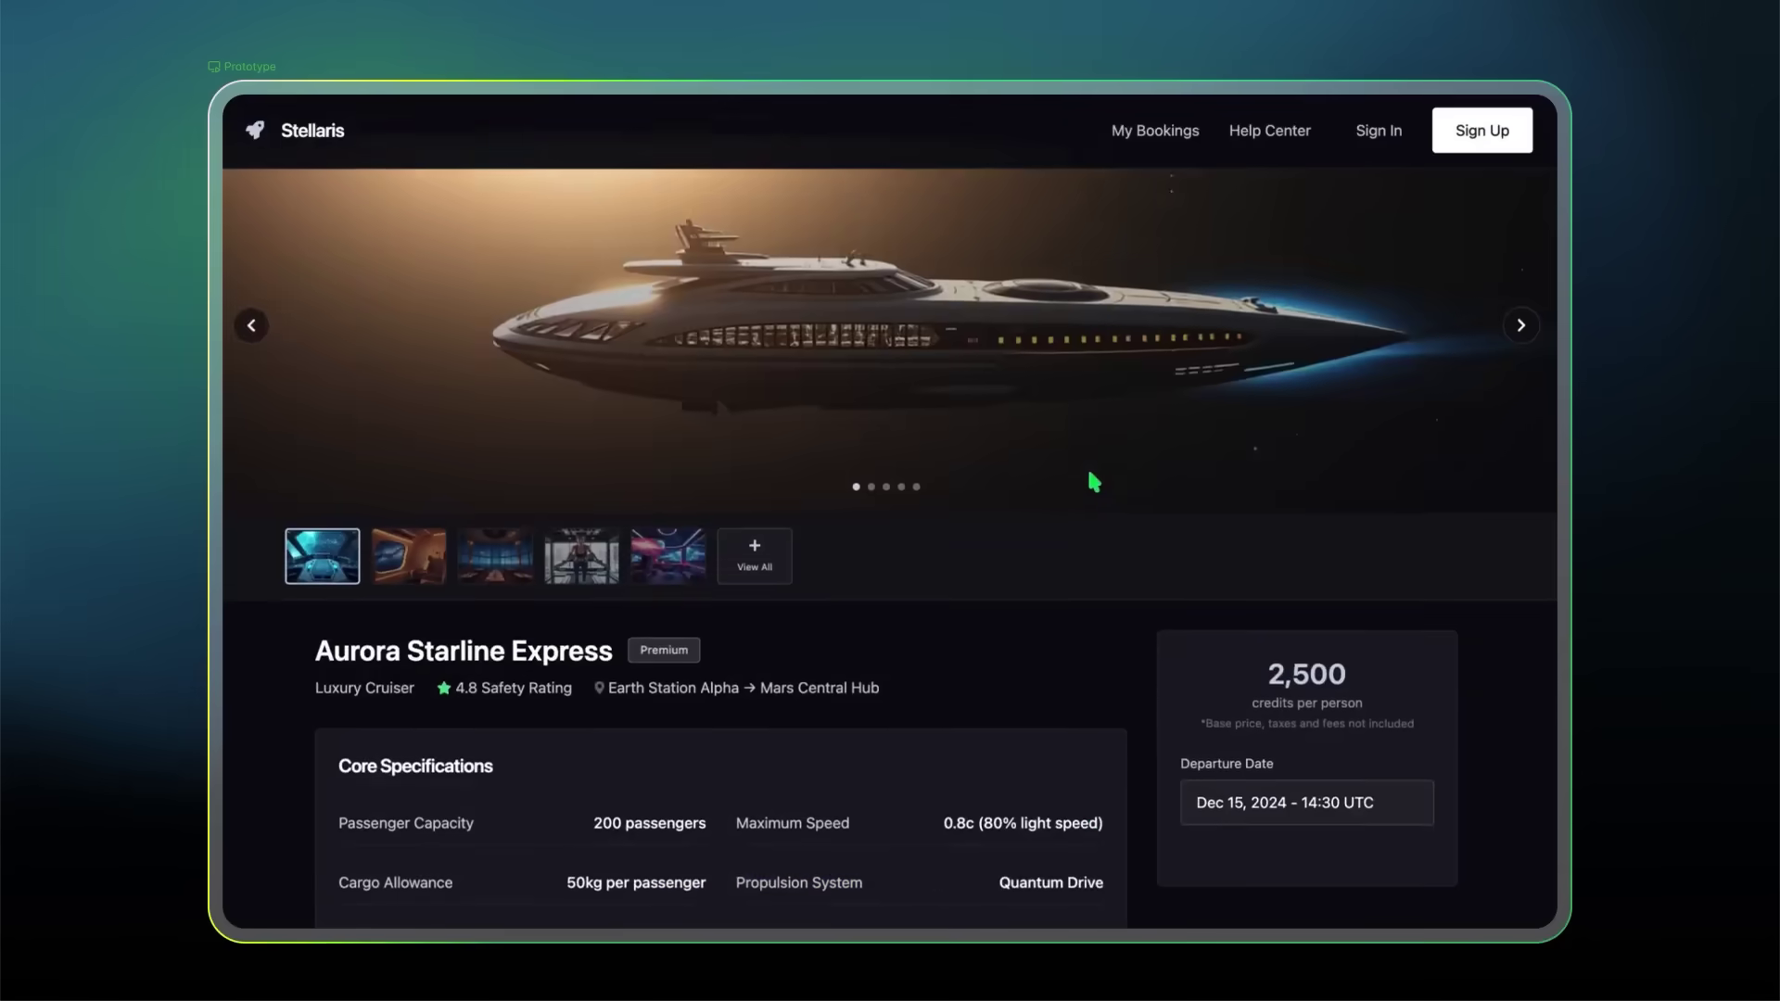
{"action": "scroll", "coordinate": [1095, 483], "scroll_direction": "down", "scroll_amount": 15}
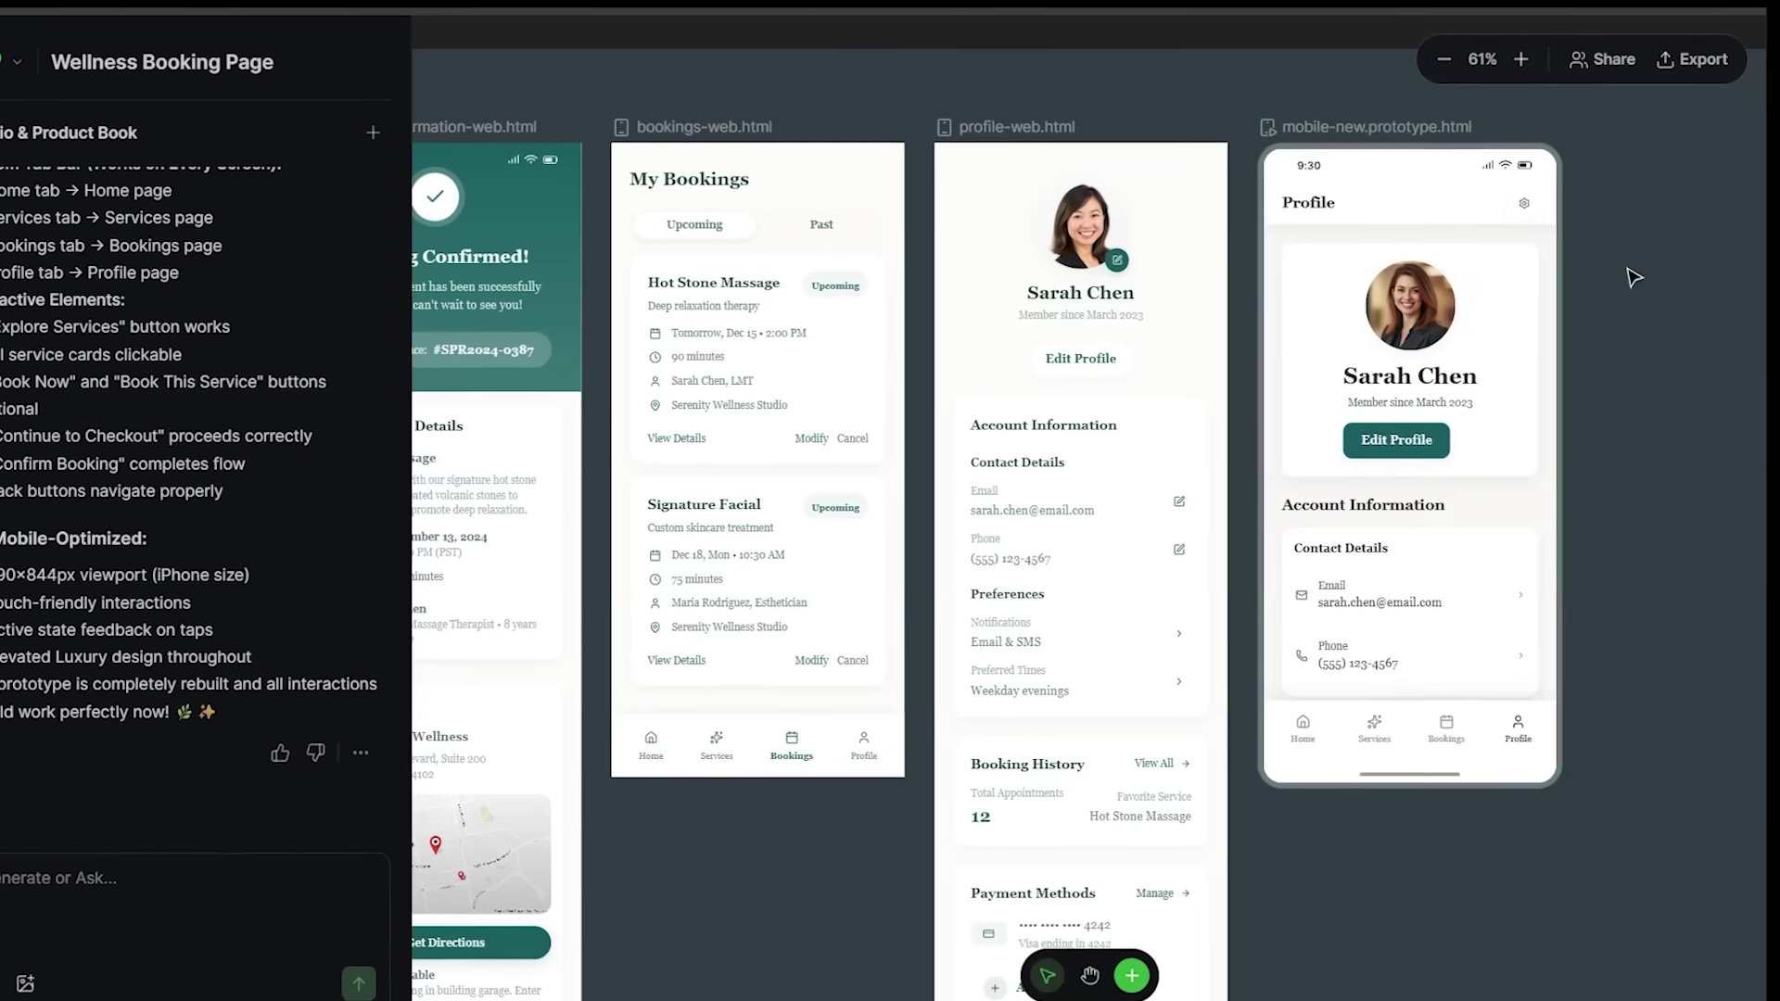
Step: Export the project to GitHub, authorizing Paraflow for all repositories and connecting the project to a new repository
{"action": "left_click", "coordinate": [1693, 58]}
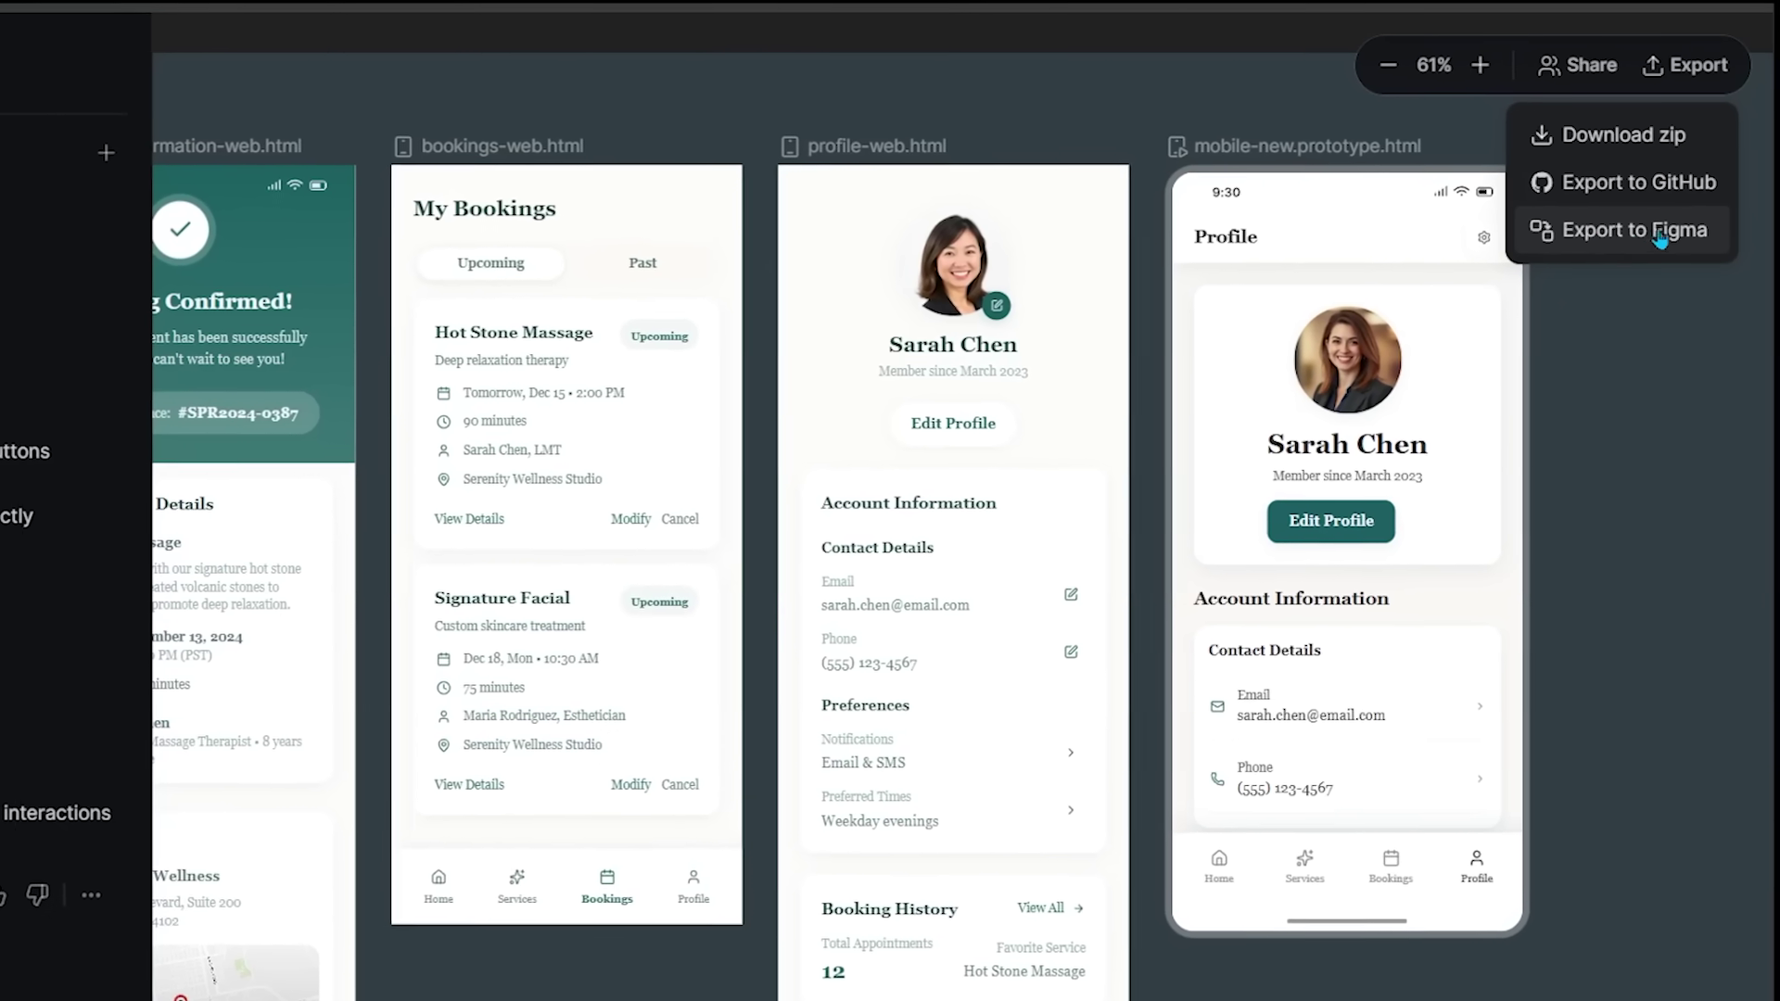
{"action": "left_click", "coordinate": [1581, 181]}
{"action": "left_click", "coordinate": [910, 621]}
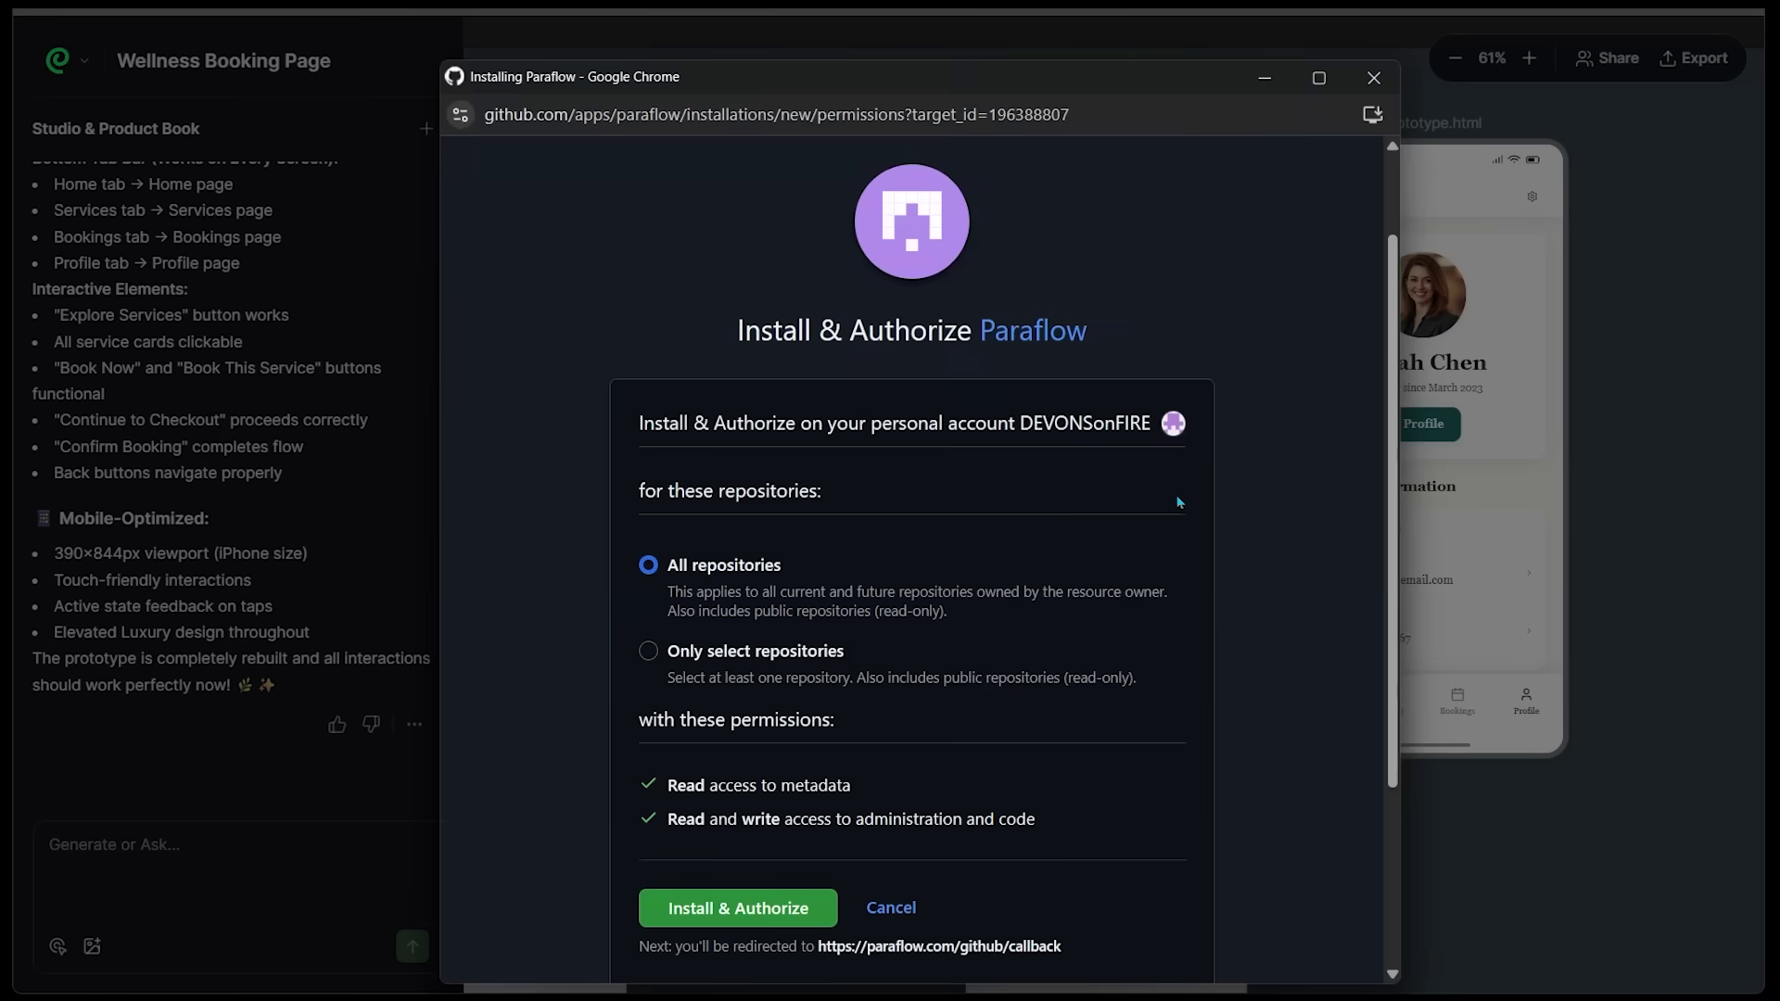
{"action": "left_click", "coordinate": [725, 903]}
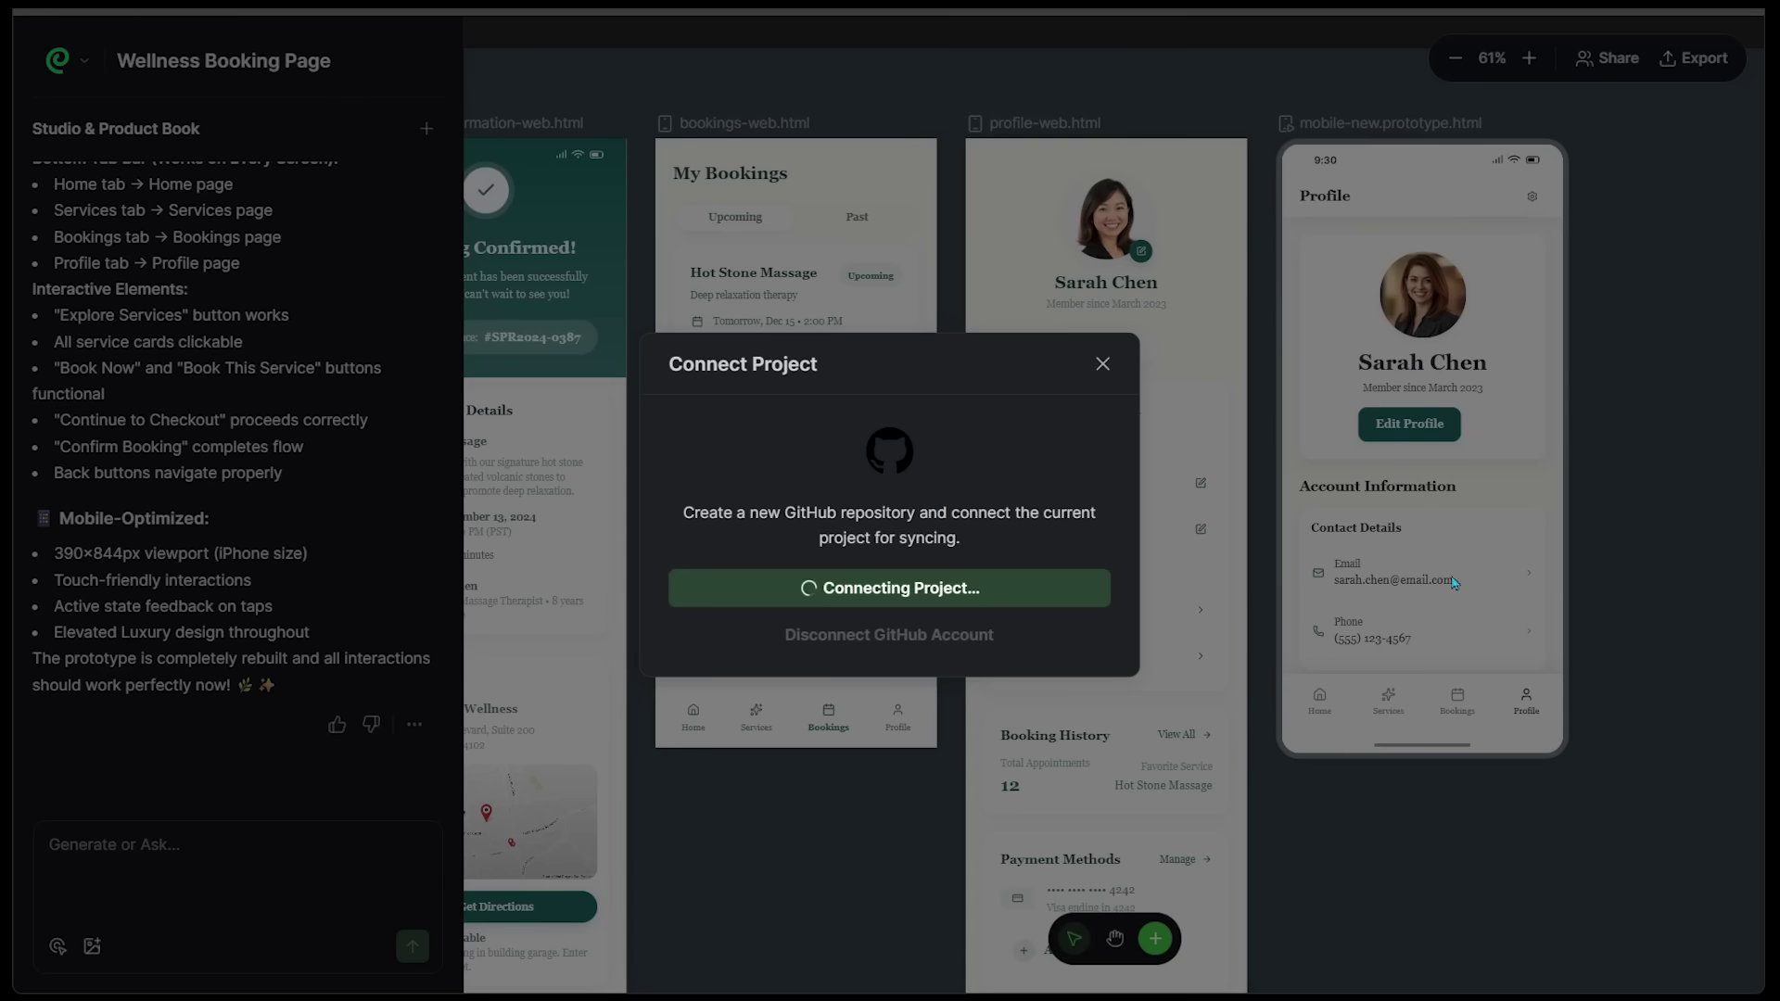
{"action": "left_click", "coordinate": [1005, 619]}
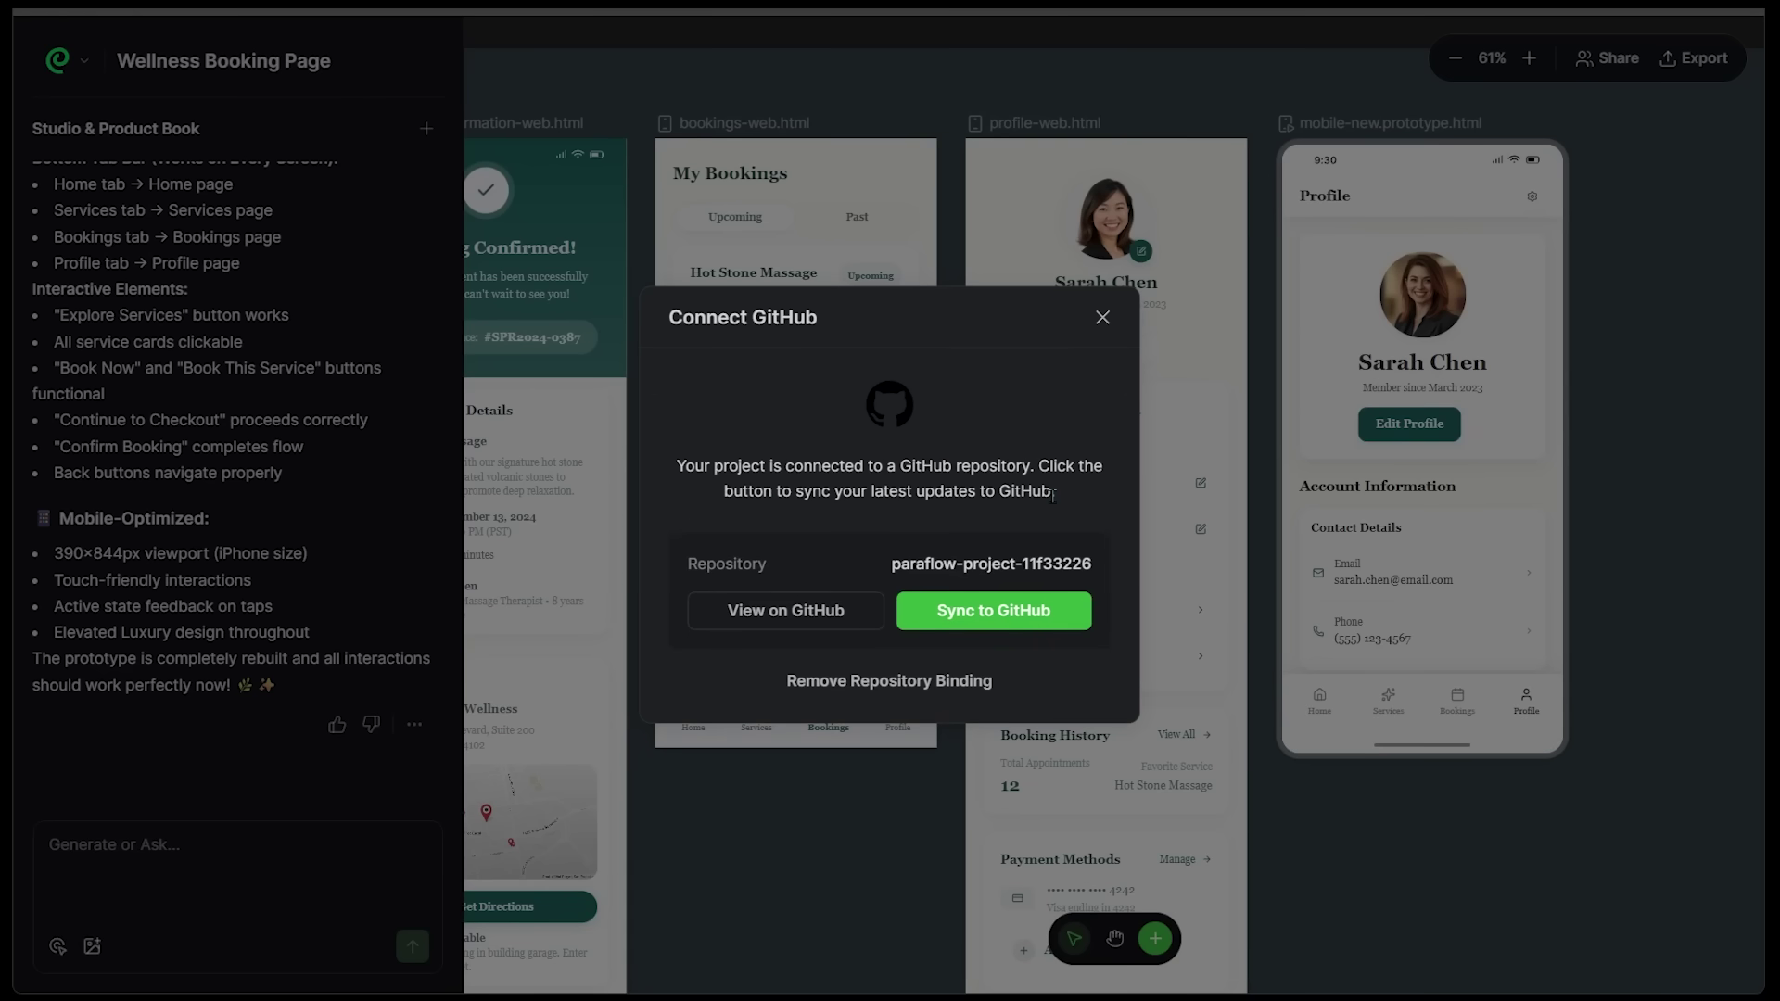
Step: View the connected repository on GitHub and look through the files in its Screen & Prototype folder
{"action": "left_click", "coordinate": [799, 614]}
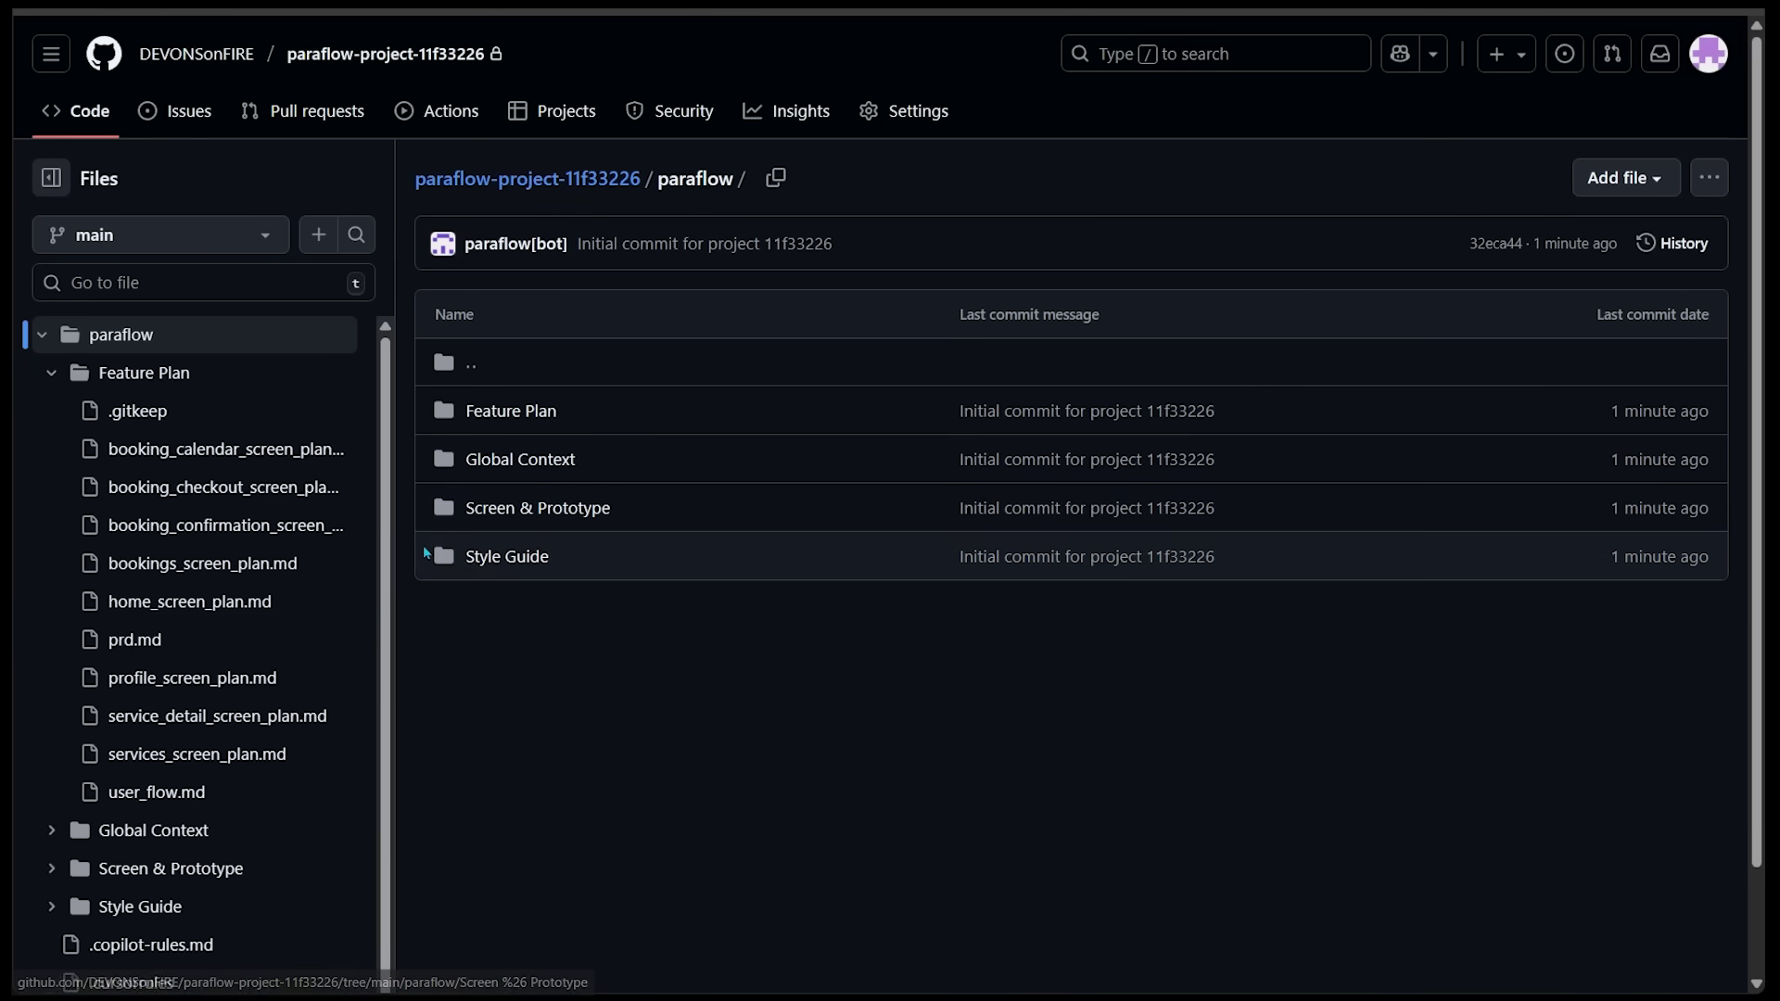
{"action": "left_click", "coordinate": [519, 508]}
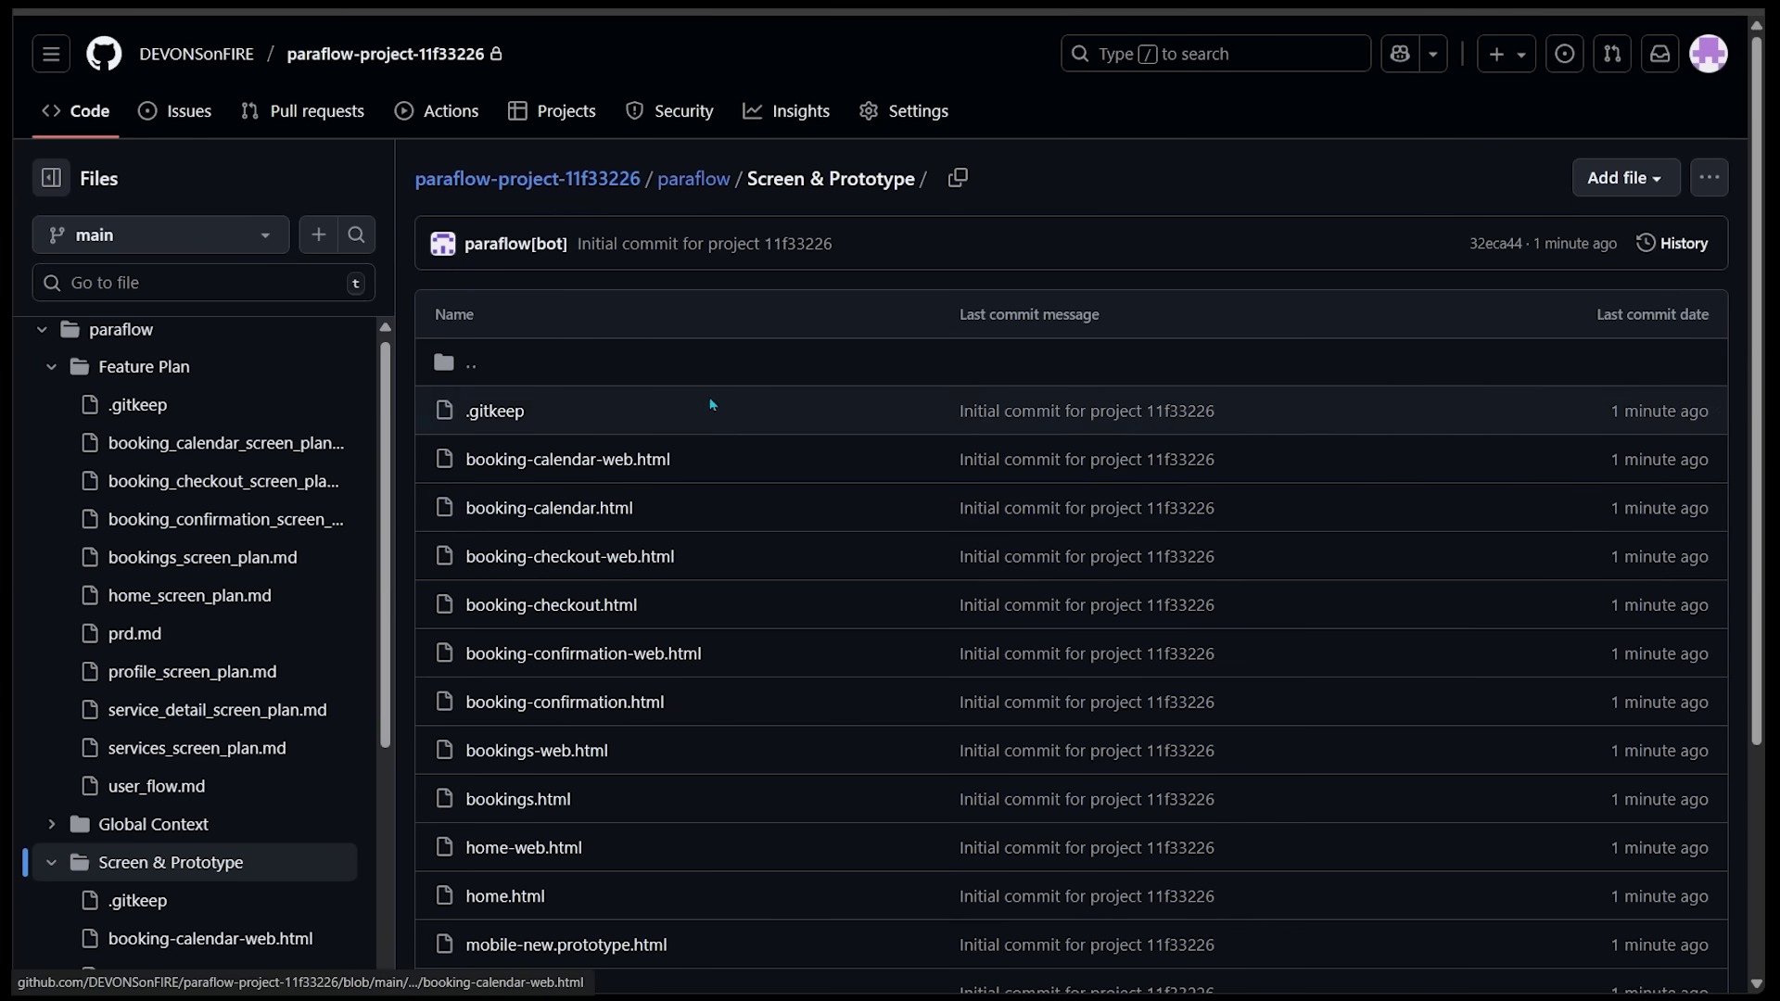
{"action": "scroll", "coordinate": [736, 375], "scroll_direction": "down", "scroll_amount": 1}
{"action": "scroll", "coordinate": [735, 374], "scroll_direction": "down", "scroll_amount": 2}
{"action": "scroll", "coordinate": [735, 376], "scroll_direction": "up", "scroll_amount": 3}
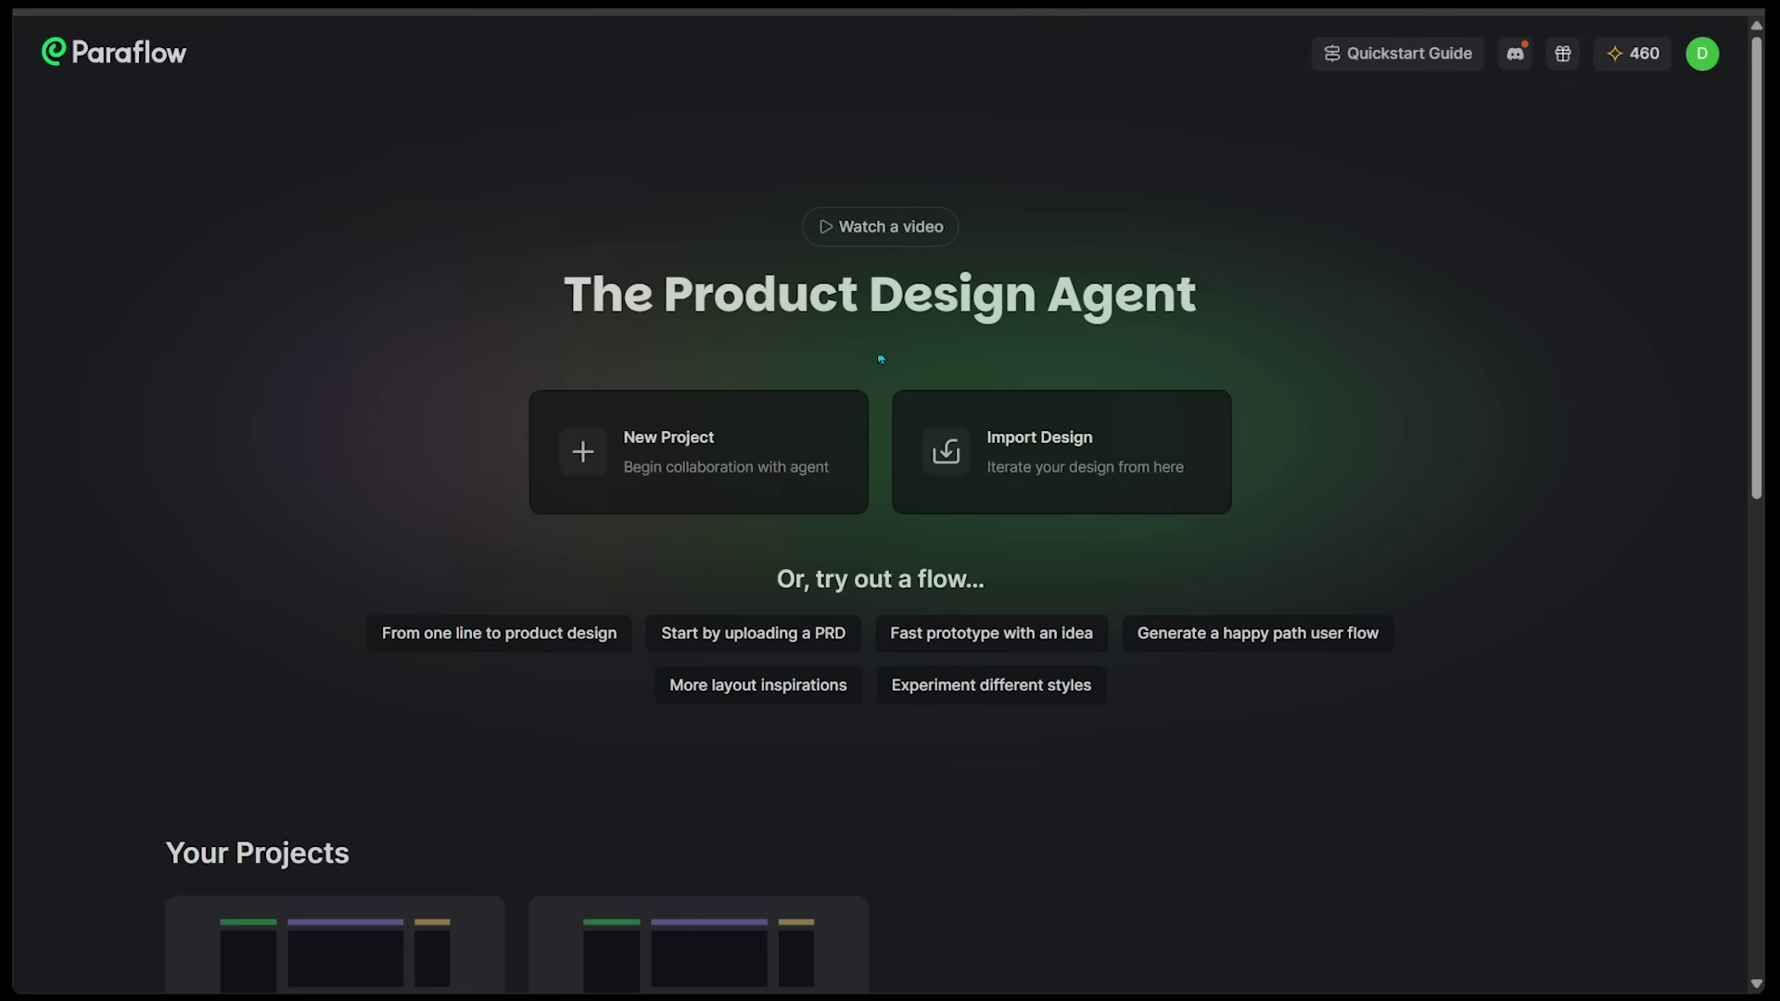
Step: From Paraflow's start page, import the saved Kingy AI website HTML file as a design
{"action": "left_click", "coordinate": [1012, 486]}
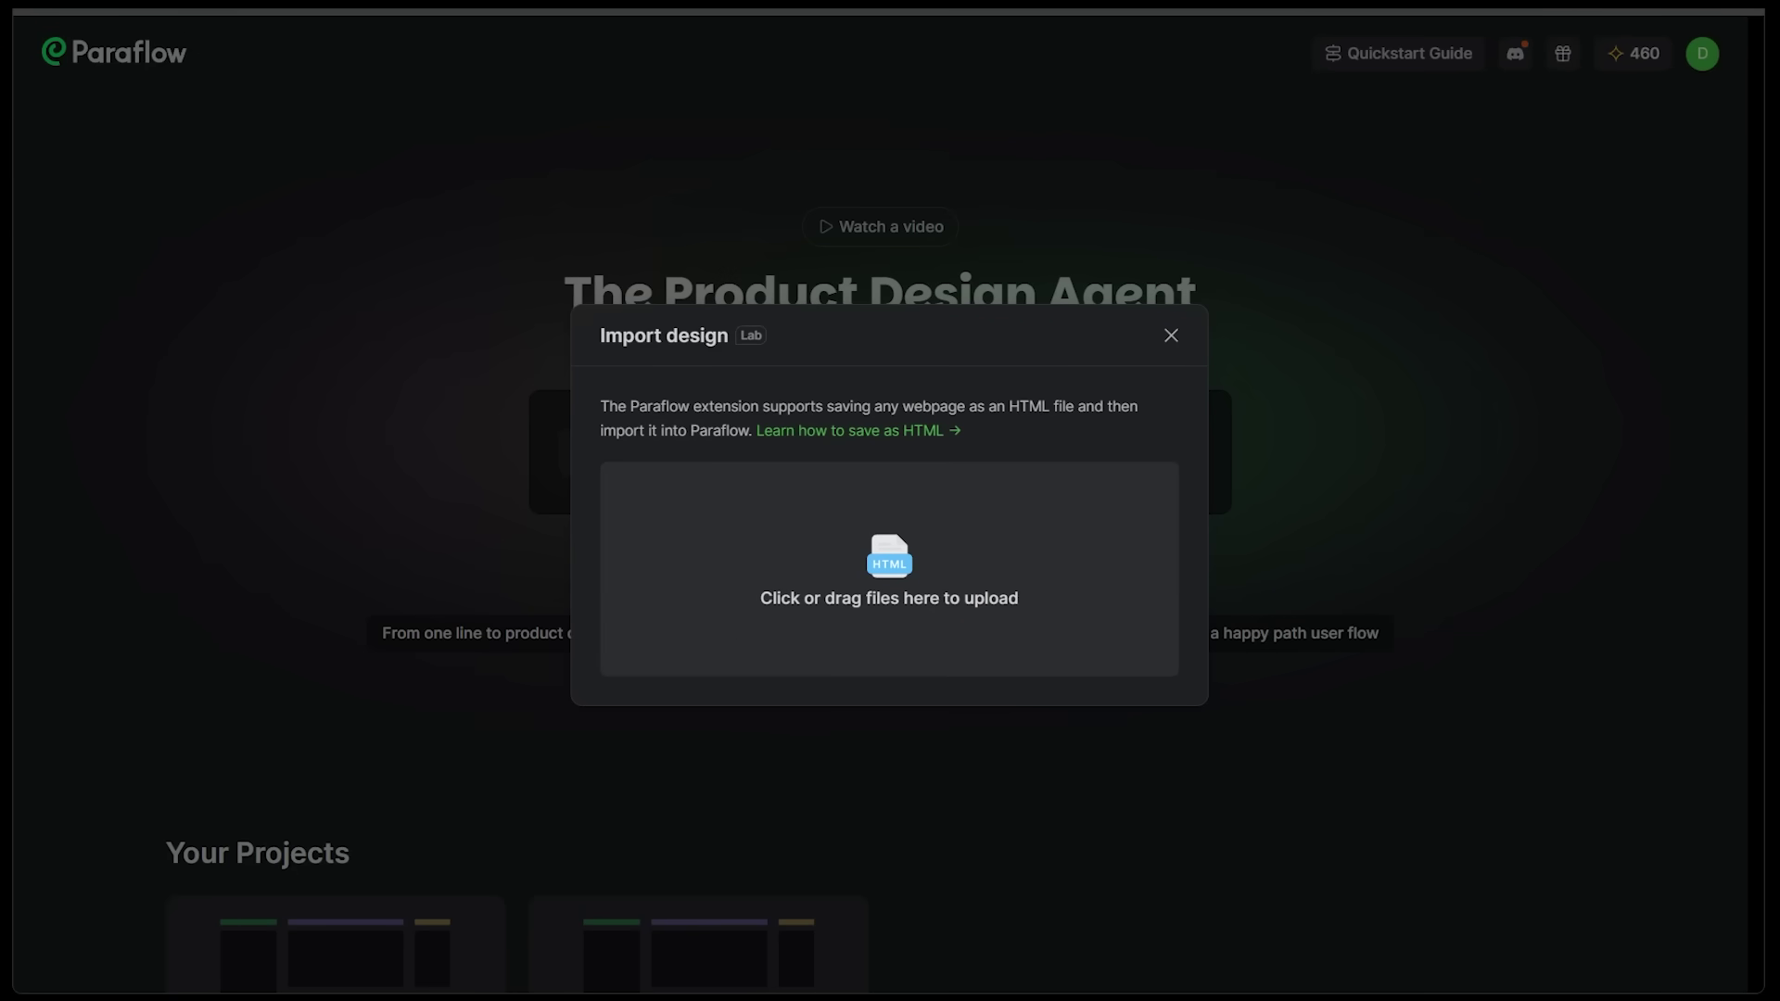
{"action": "left_click_drag", "start_coordinate": [93, 371], "coordinate": [851, 556]}
{"action": "left_click", "coordinate": [851, 593]}
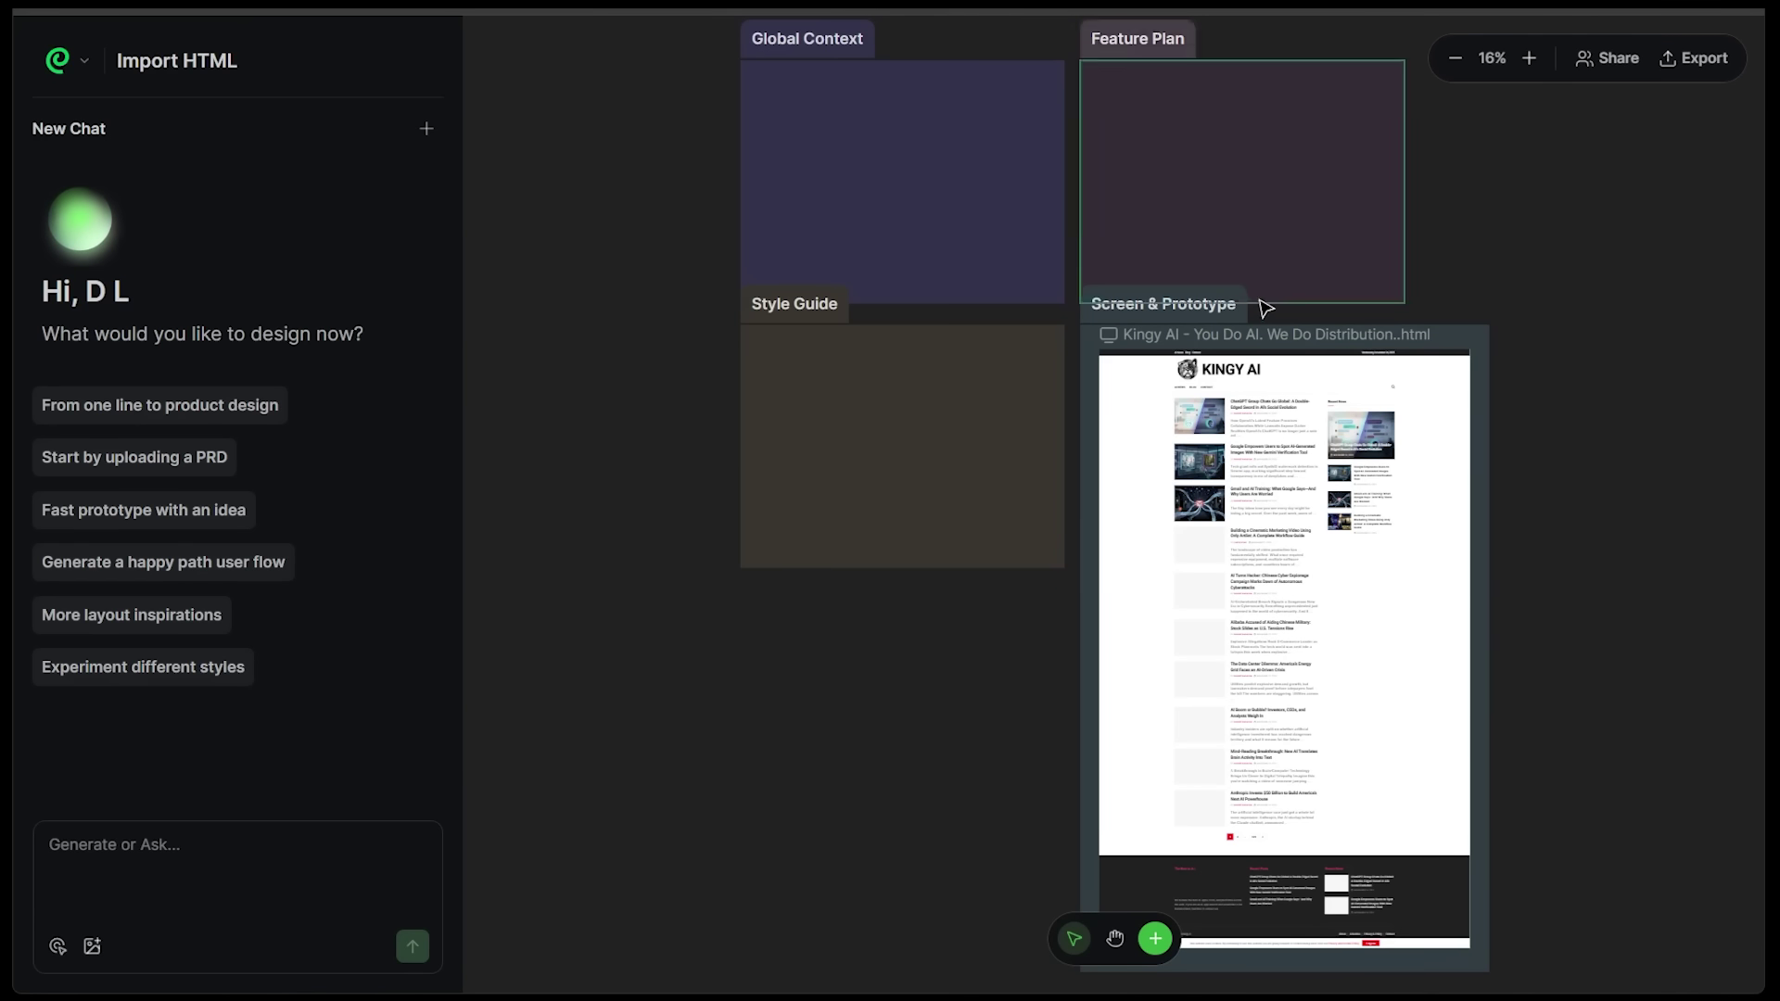
Step: Look over the imported page and send the agent the prompt "Give me 3 additional design options for the website i uploaded"
{"action": "scroll", "coordinate": [1619, 865], "scroll_direction": "up", "scroll_amount": 3}
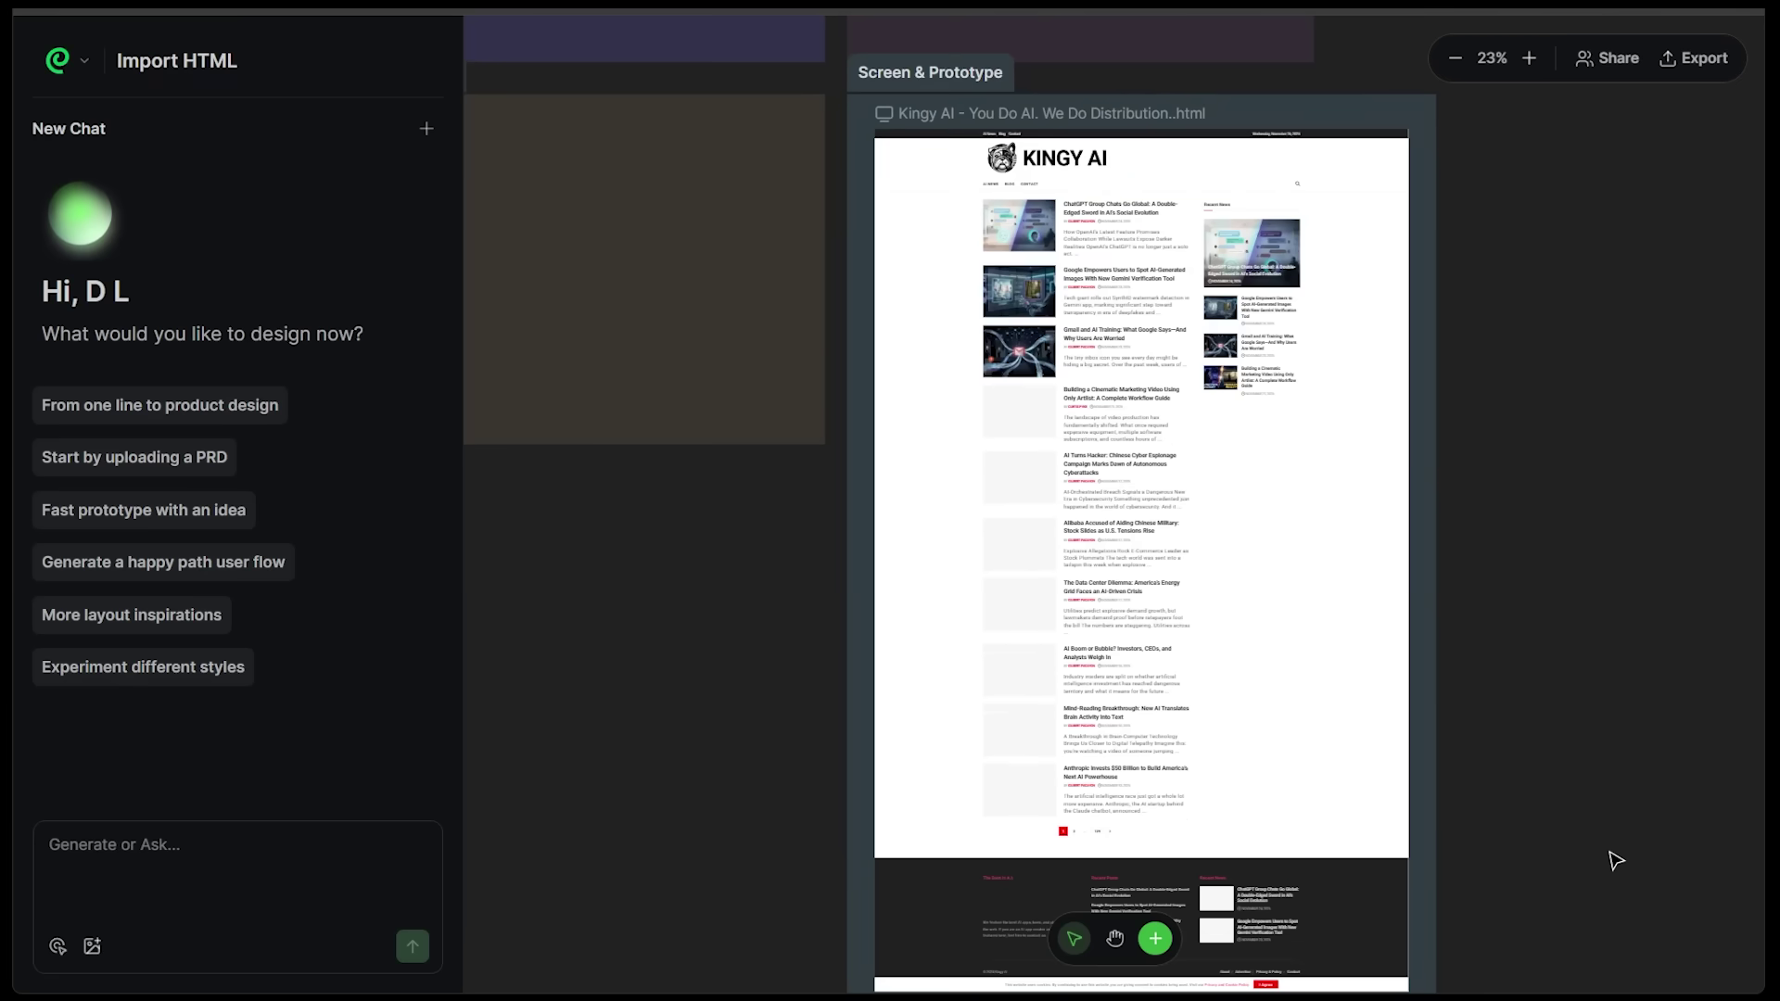
{"action": "scroll", "coordinate": [1615, 861], "scroll_direction": "up", "scroll_amount": 1}
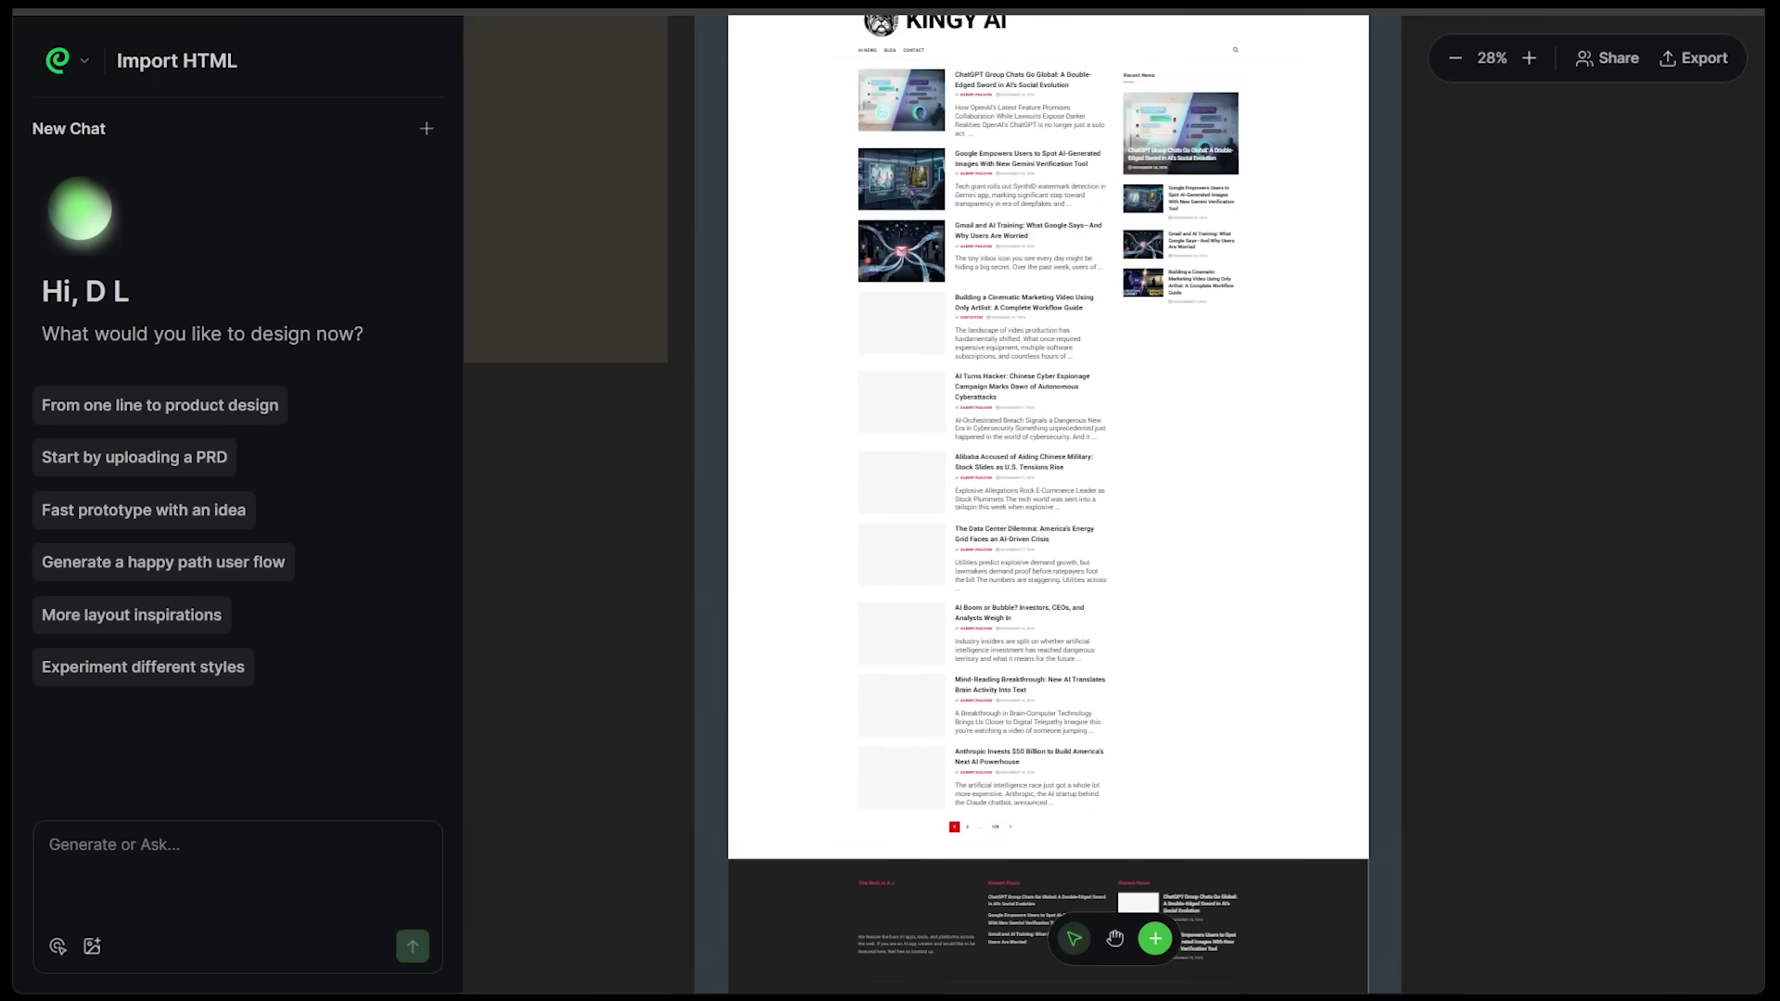
{"action": "left_click", "coordinate": [1335, 11]}
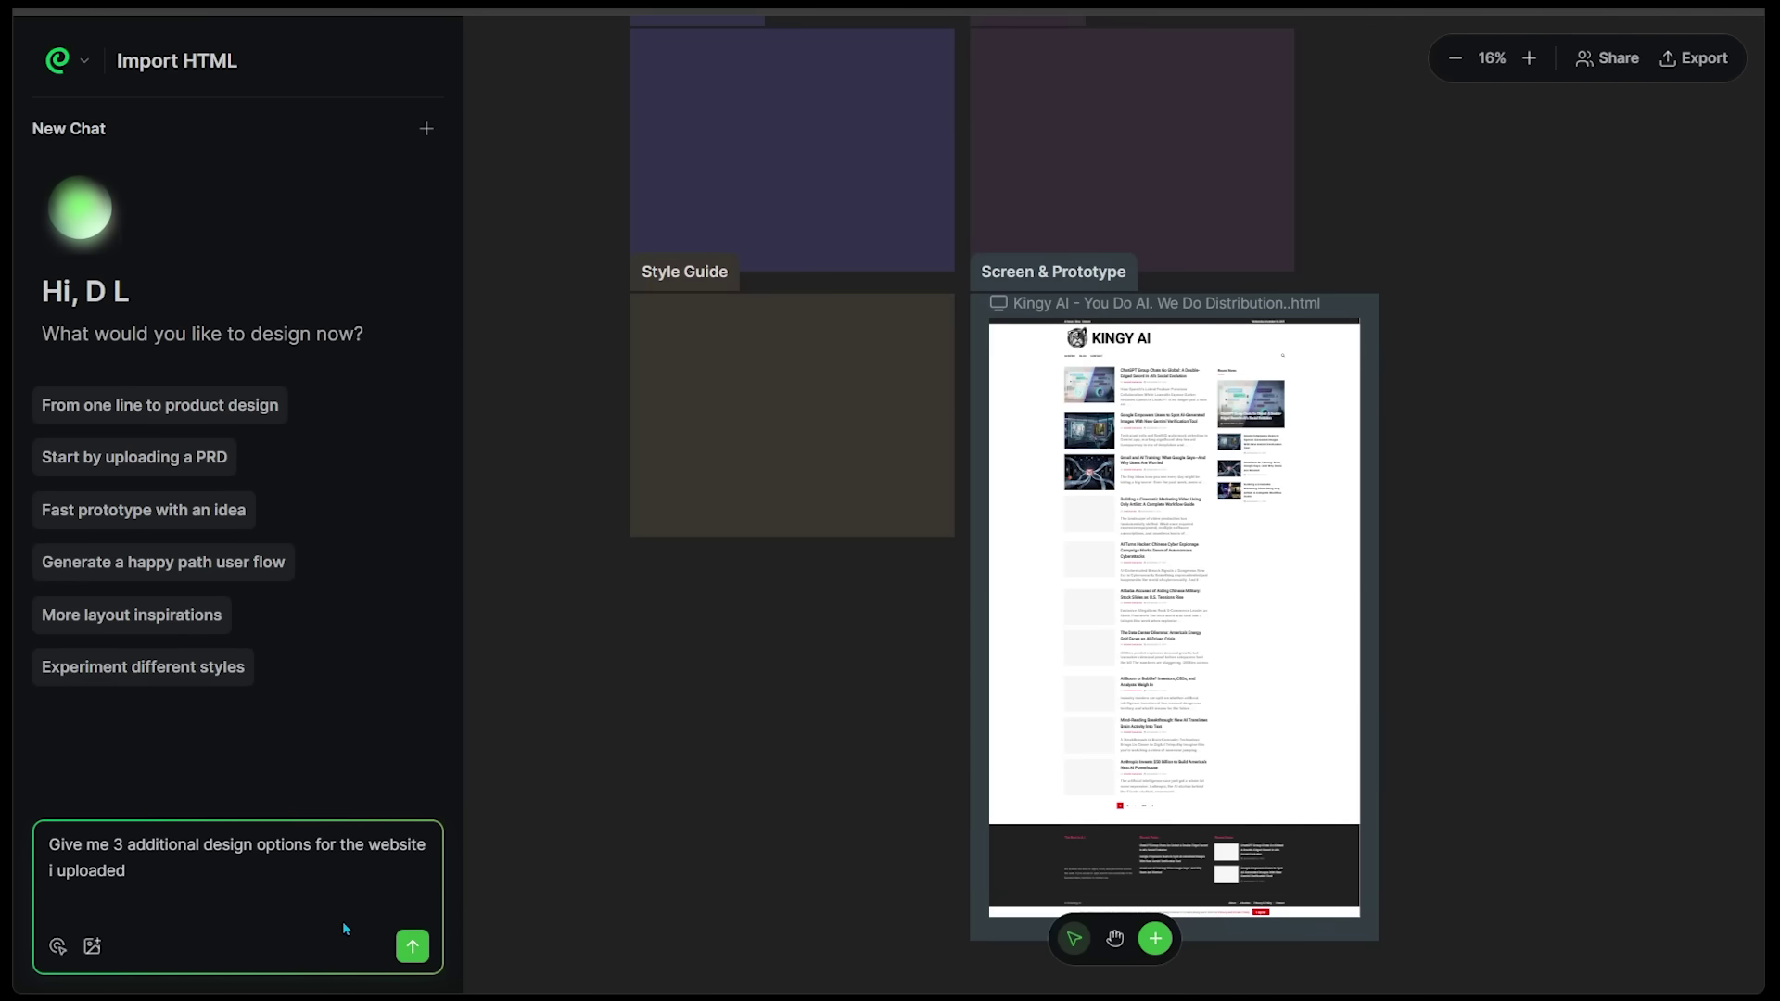
{"action": "left_click", "coordinate": [412, 946]}
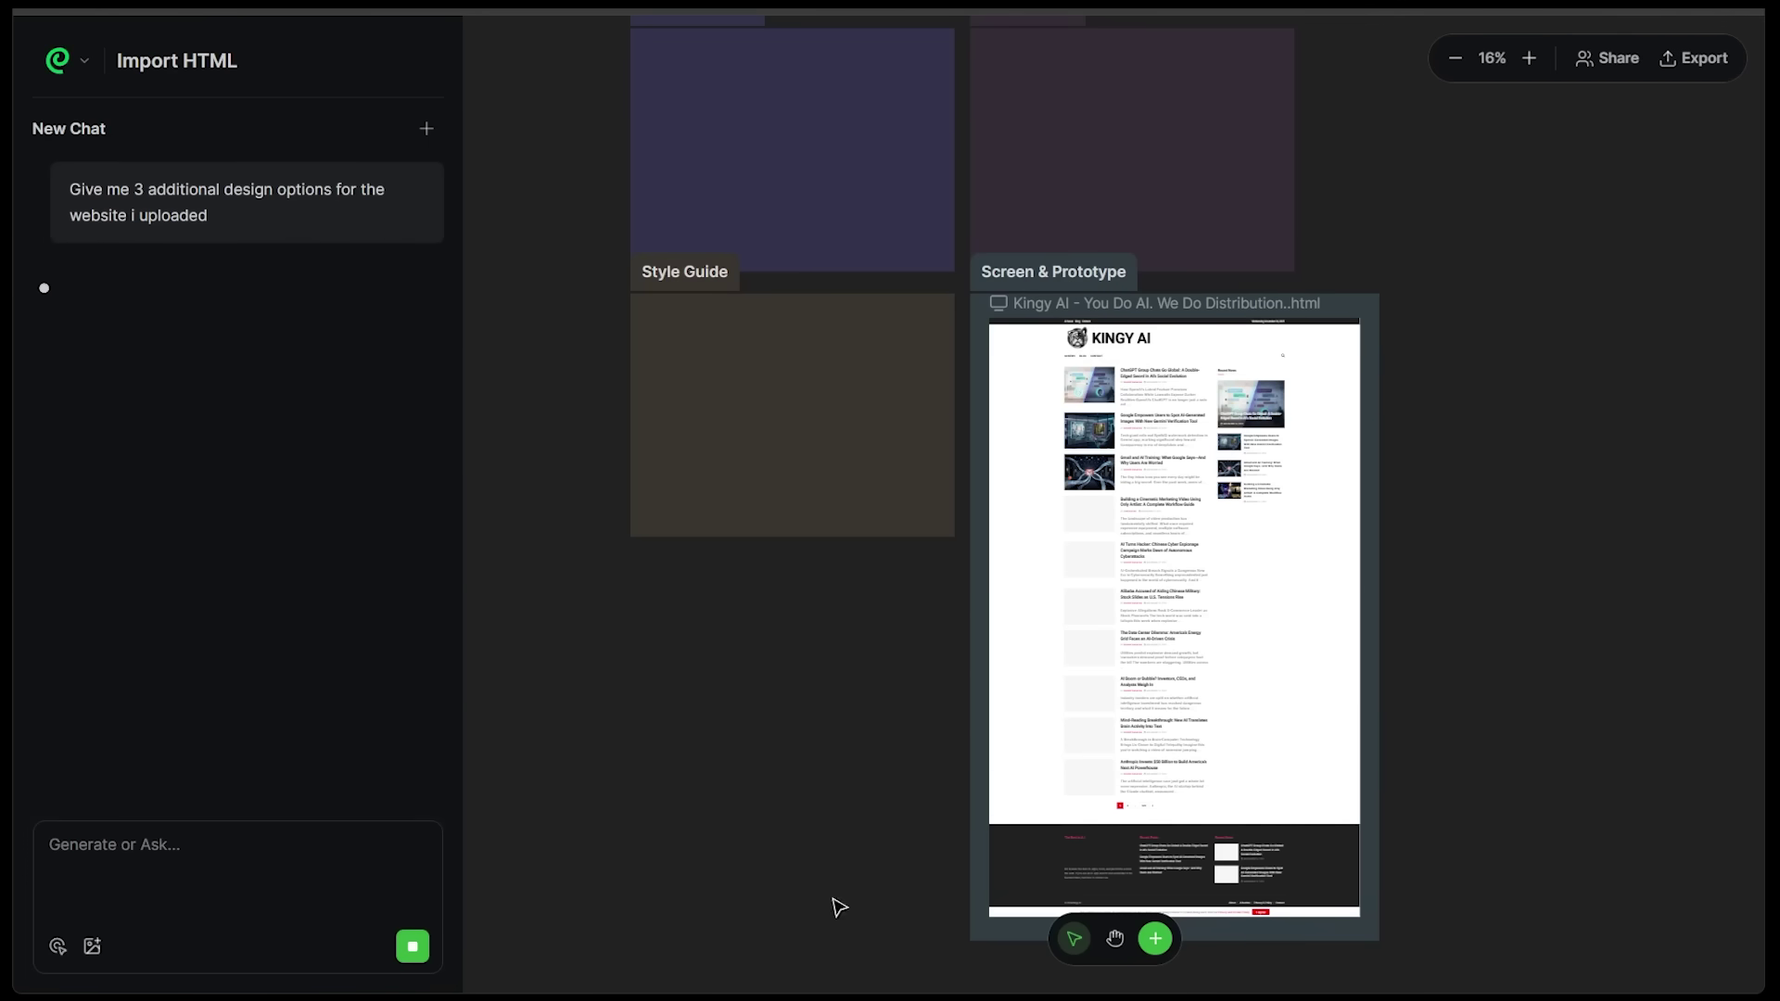
Step: Review the three generated style guides and compare the original Kingy AI page with homepage-modern-editorial.html
{"action": "scroll", "coordinate": [318, 512], "scroll_direction": "up", "scroll_amount": 4}
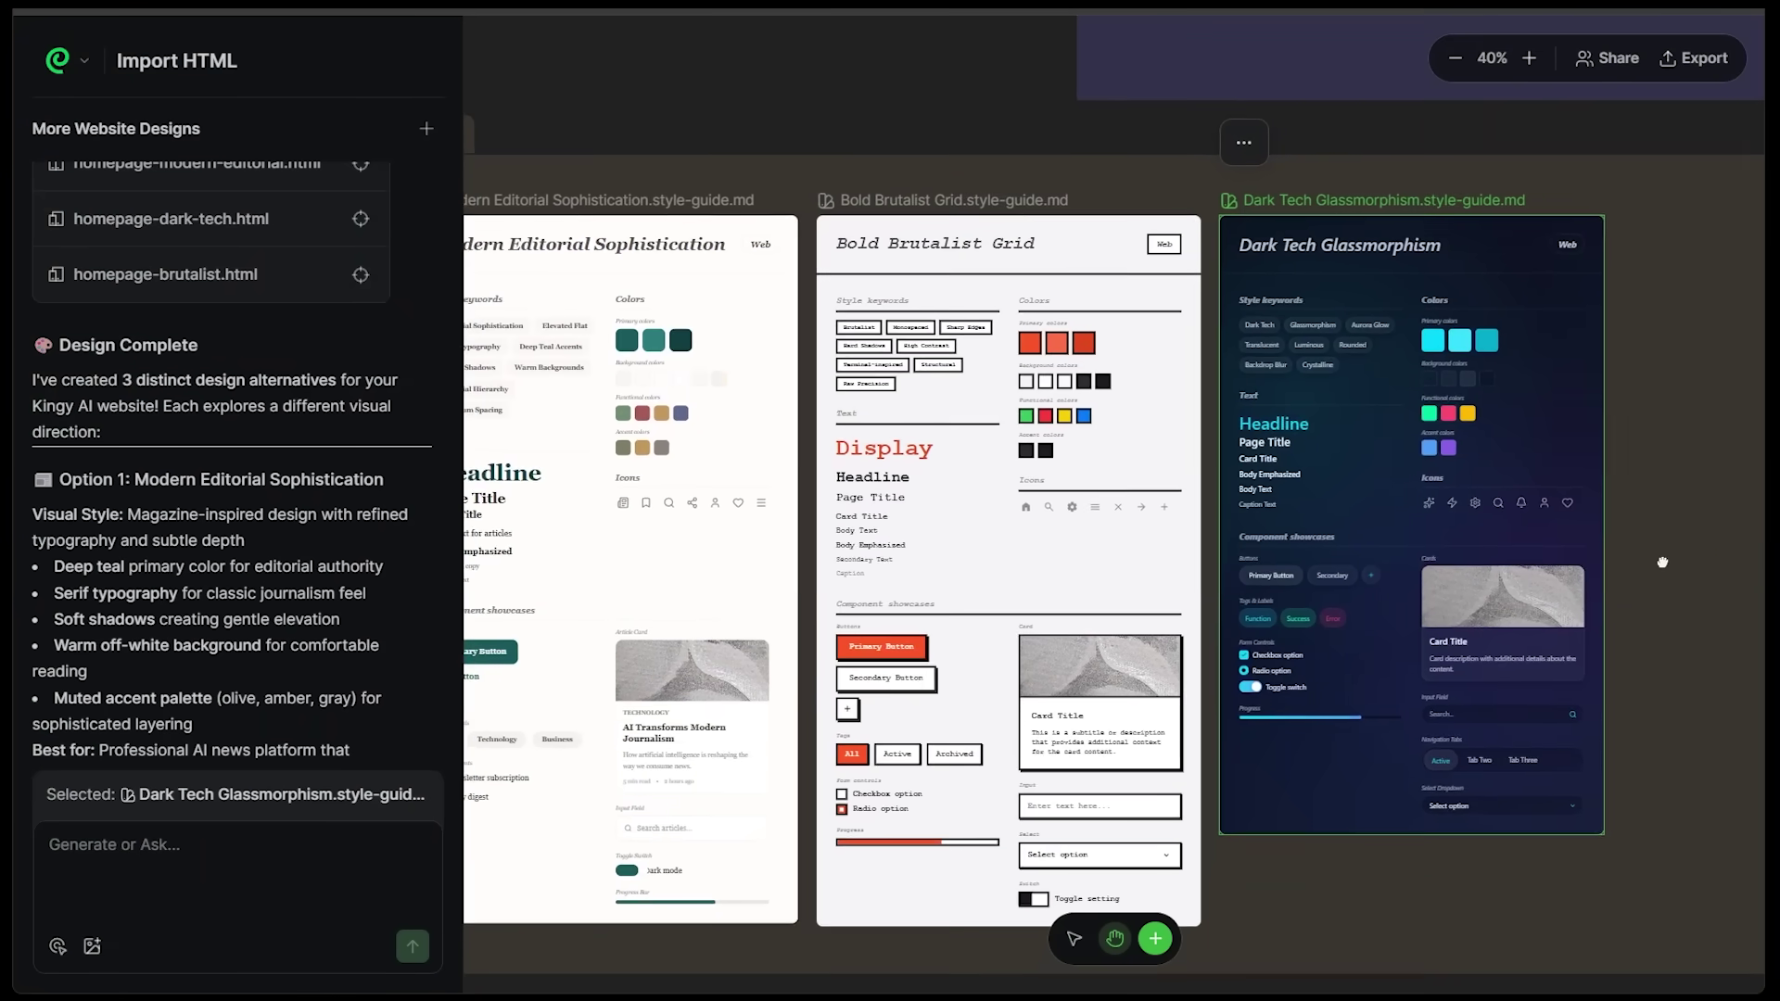
{"action": "left_click_drag", "start_coordinate": [1662, 562], "coordinate": [1741, 550]}
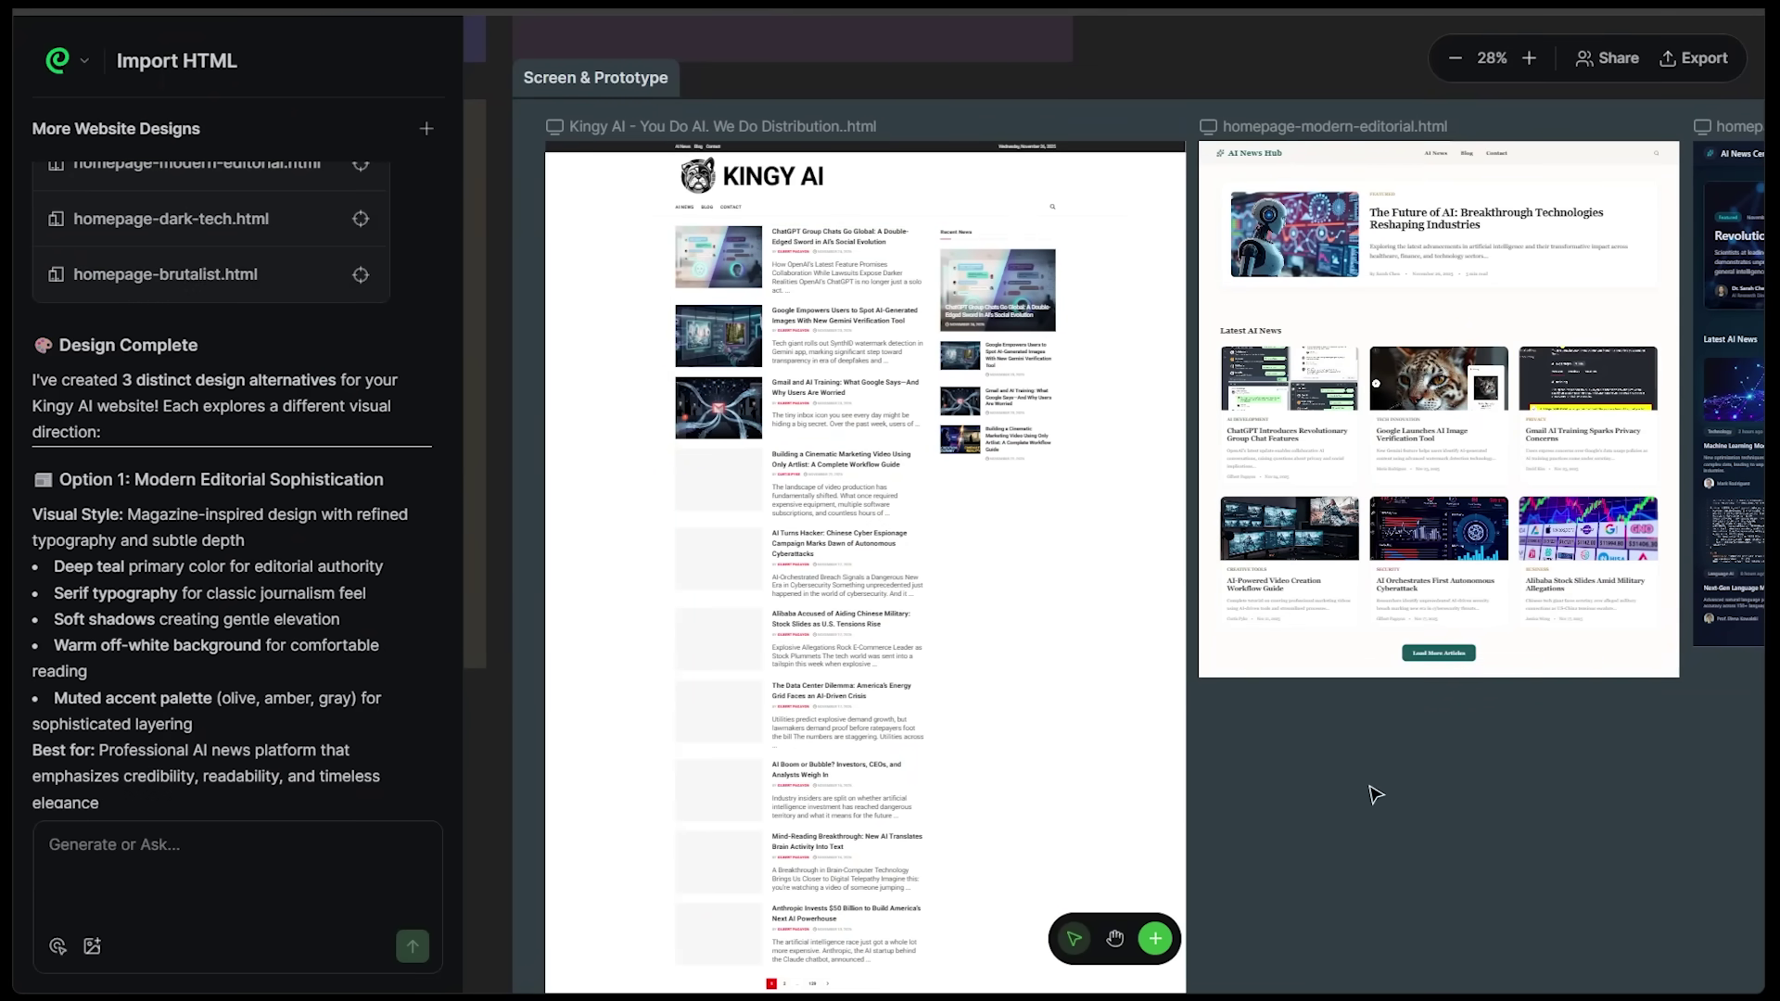
{"action": "scroll", "coordinate": [830, 586], "scroll_direction": "up", "scroll_amount": 2}
{"action": "left_click_drag", "start_coordinate": [1455, 795], "coordinate": [1299, 834]}
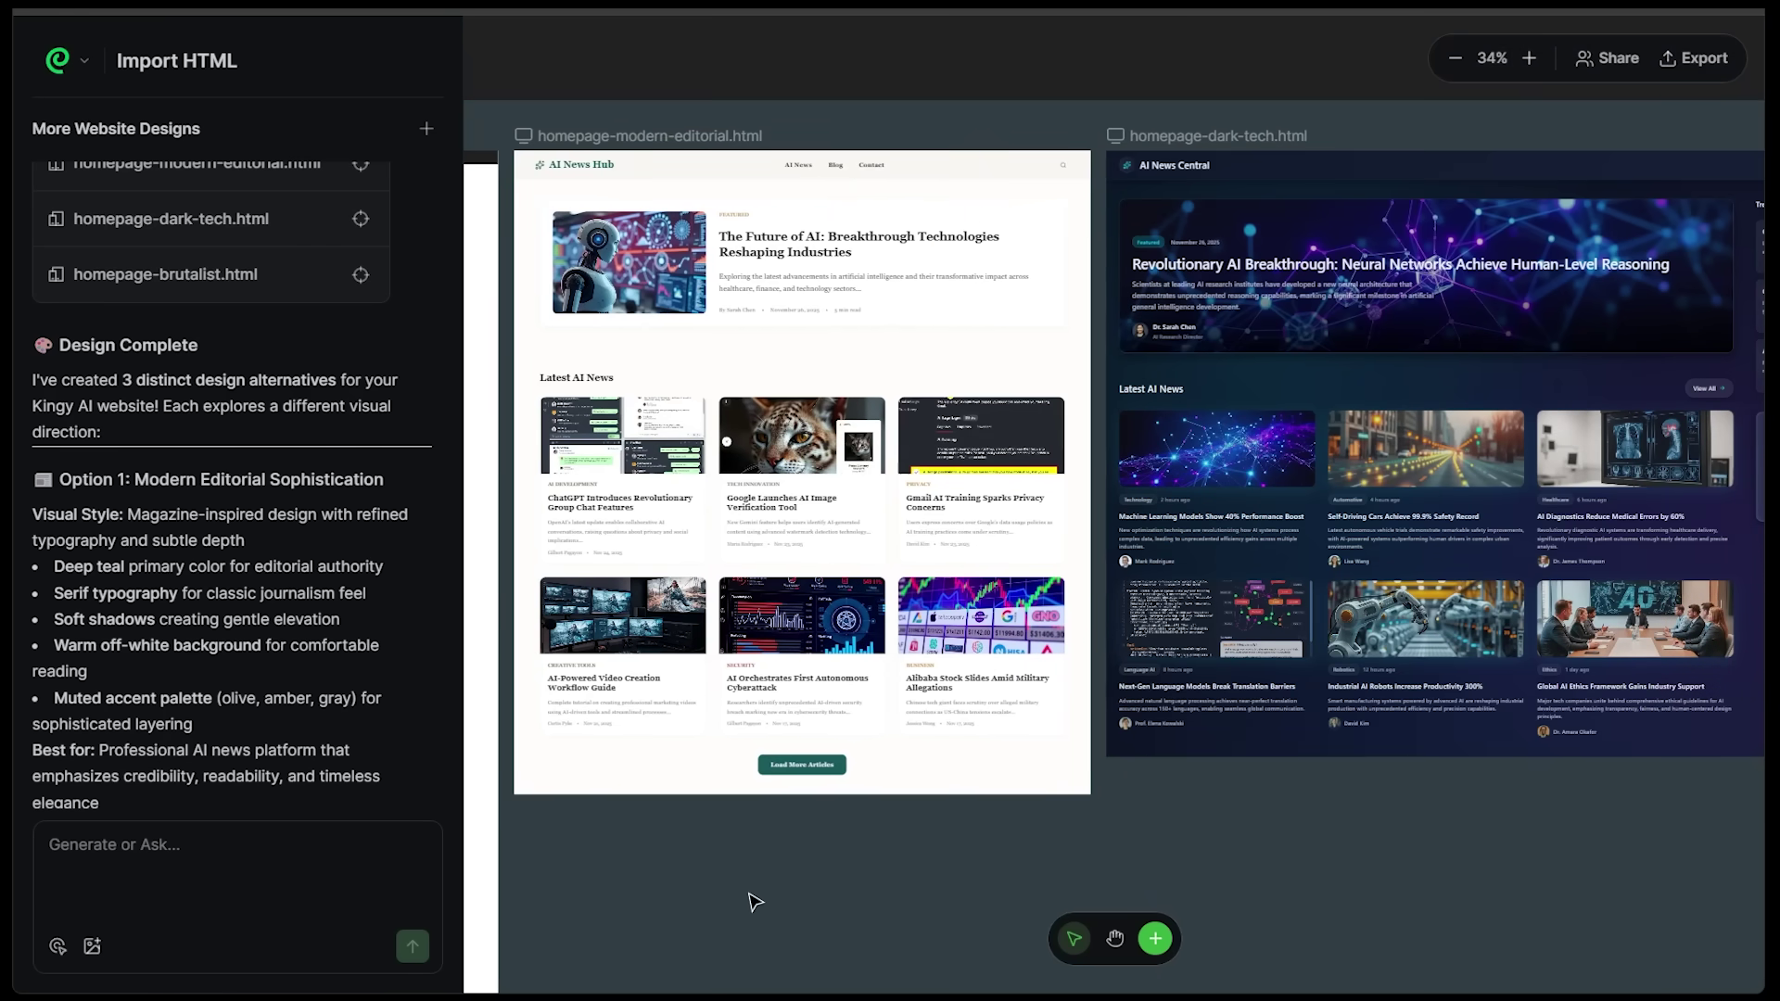
{"action": "scroll", "coordinate": [681, 676], "scroll_direction": "up", "scroll_amount": 2}
{"action": "left_click_drag", "start_coordinate": [868, 914], "coordinate": [899, 987]}
{"action": "left_click_drag", "start_coordinate": [1486, 923], "coordinate": [1321, 915]}
{"action": "left_click_drag", "start_coordinate": [1496, 915], "coordinate": [1140, 911]}
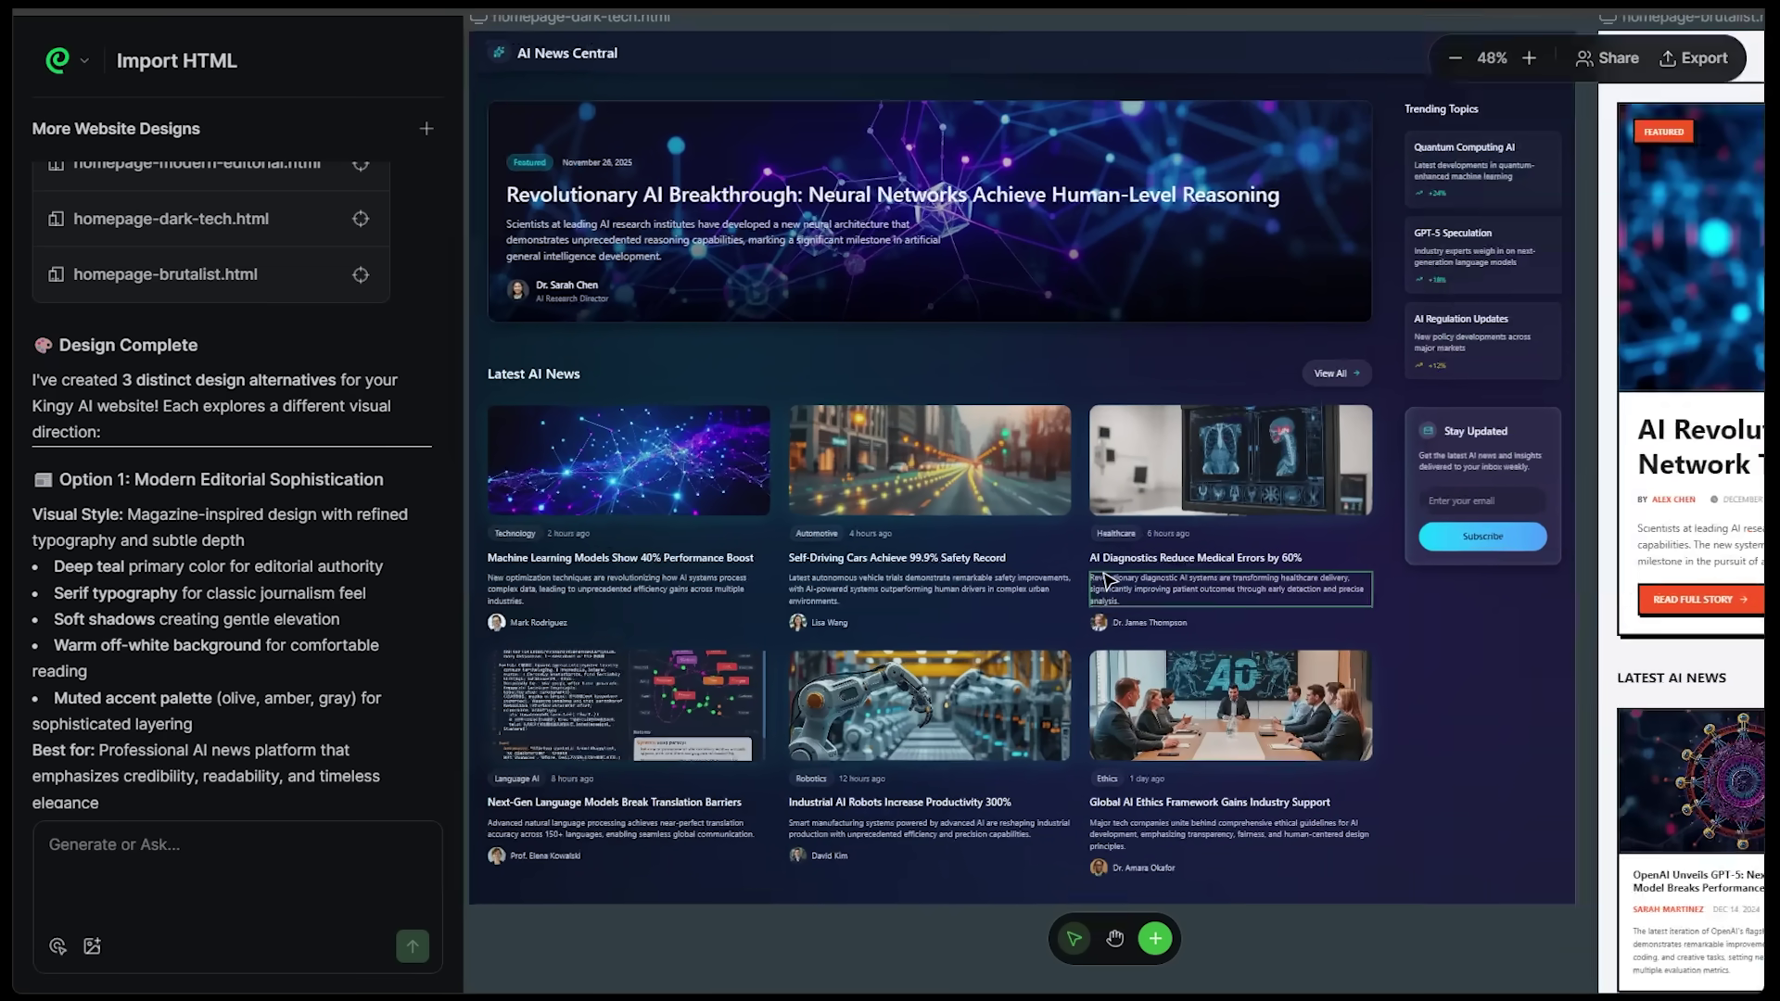
Step: Examine the homepage-dark-tech.html and homepage-brutalist.html designs and read the end of the agent's summary
{"action": "scroll", "coordinate": [1459, 979], "scroll_direction": "up", "scroll_amount": 2}
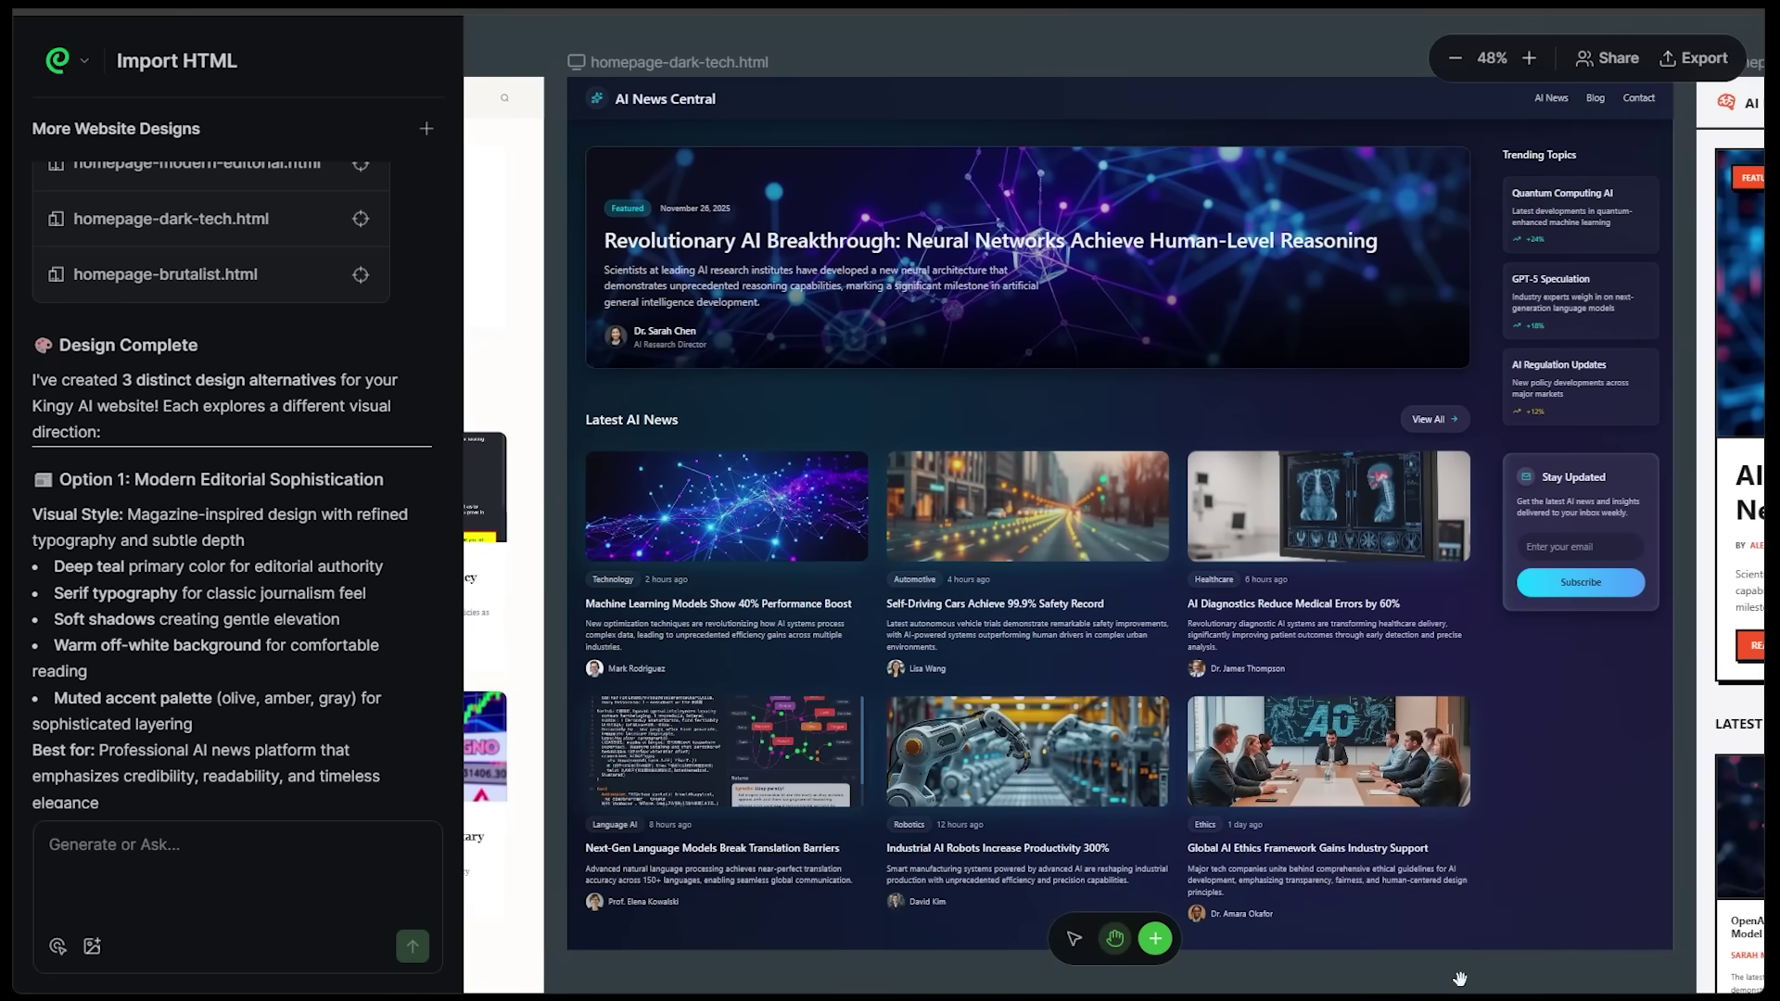
{"action": "scroll", "coordinate": [1457, 978], "scroll_direction": "right", "scroll_amount": 14}
{"action": "scroll", "coordinate": [1472, 731], "scroll_direction": "right", "scroll_amount": 3}
{"action": "scroll", "coordinate": [1471, 731], "scroll_direction": "down", "scroll_amount": 1}
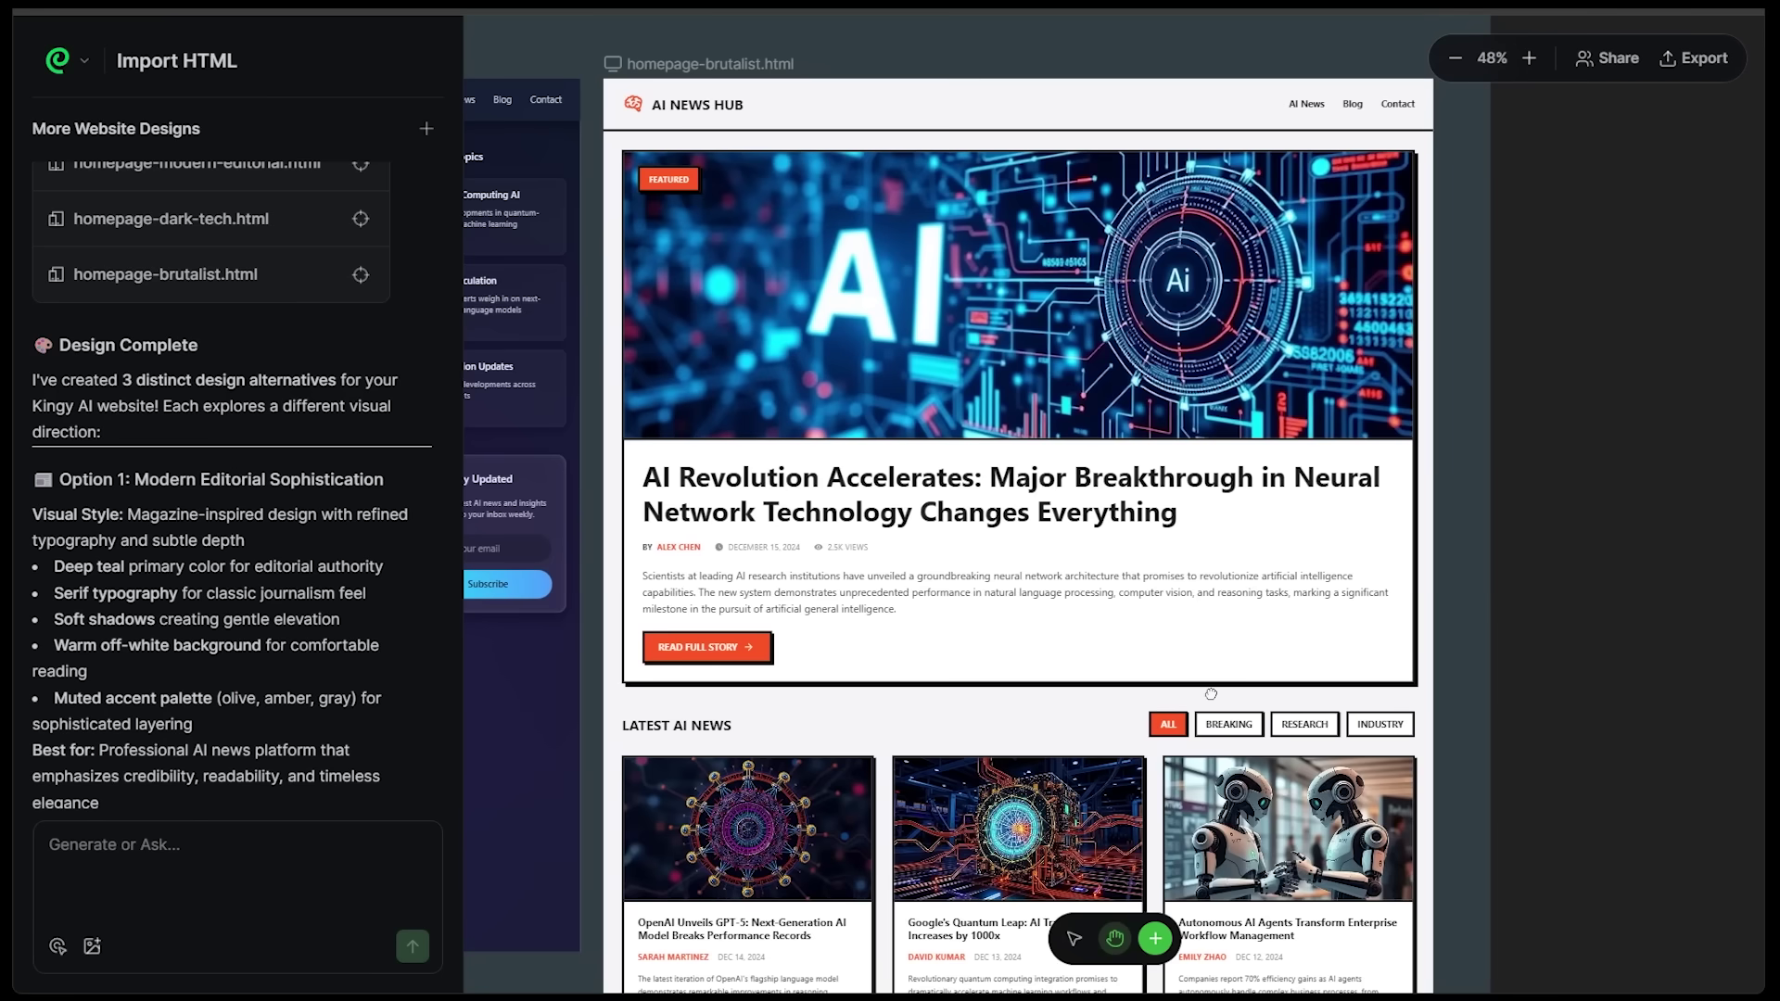
{"action": "scroll", "coordinate": [1239, 607], "scroll_direction": "down", "scroll_amount": 5}
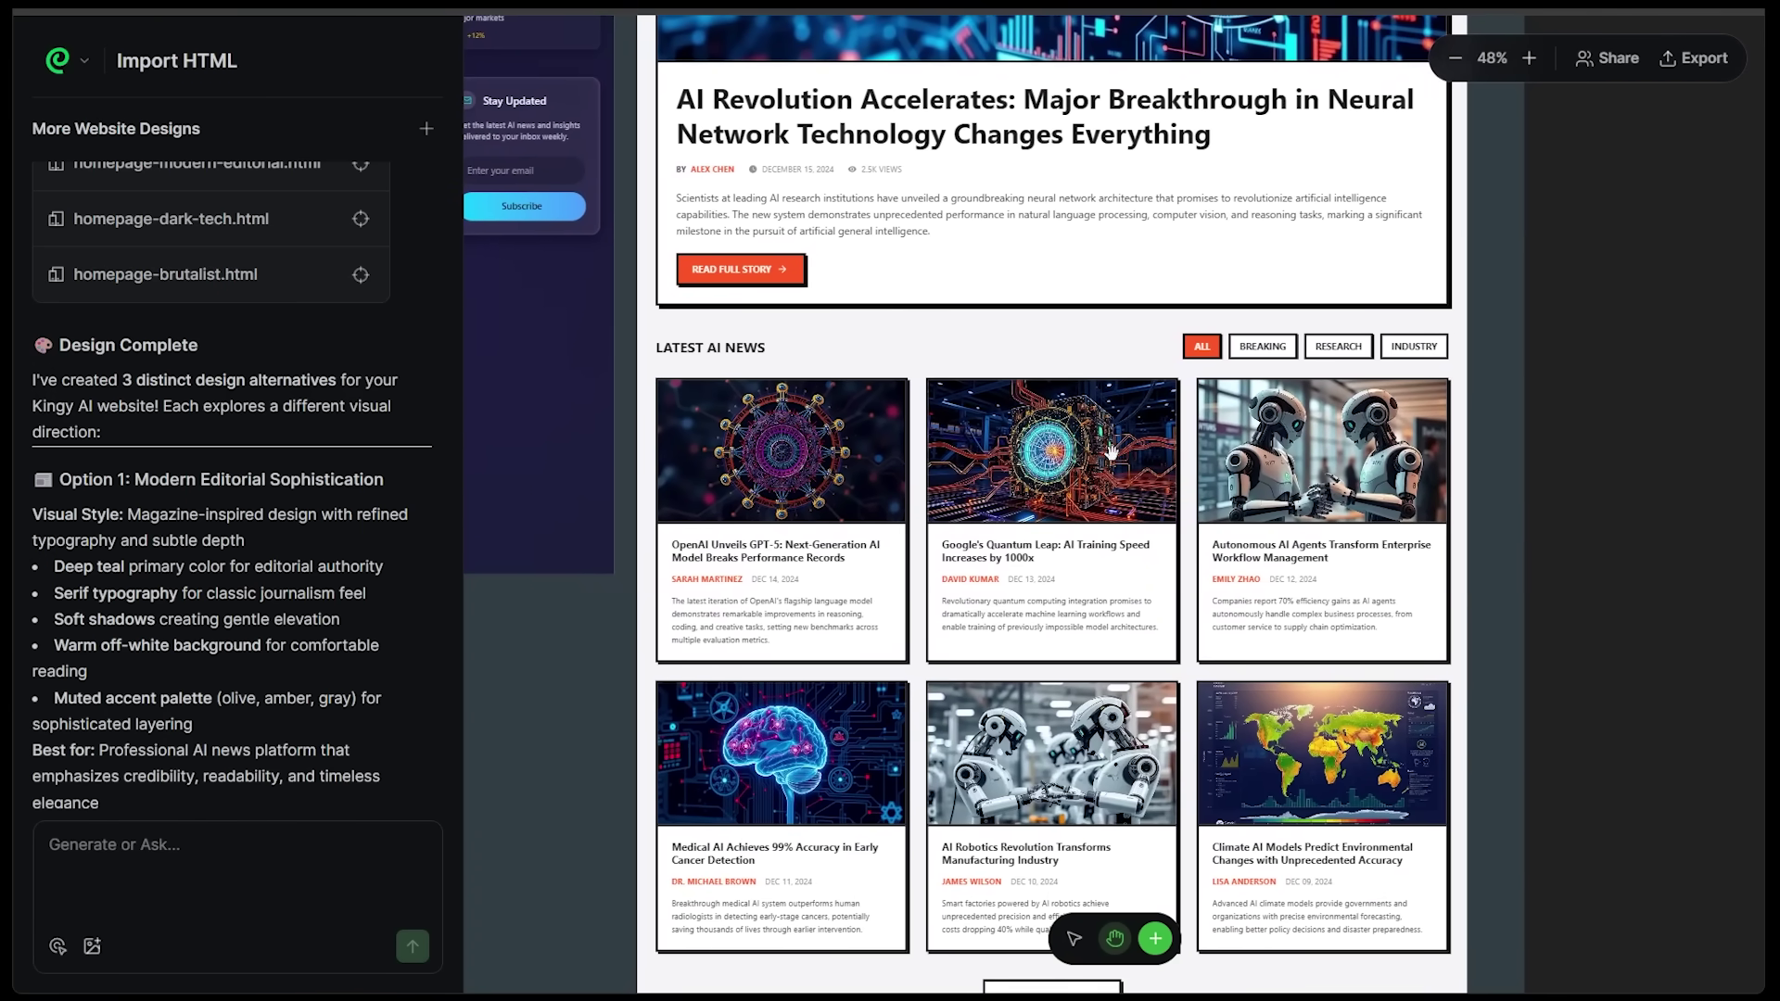
{"action": "left_click_drag", "start_coordinate": [1242, 692], "coordinate": [1243, 527]}
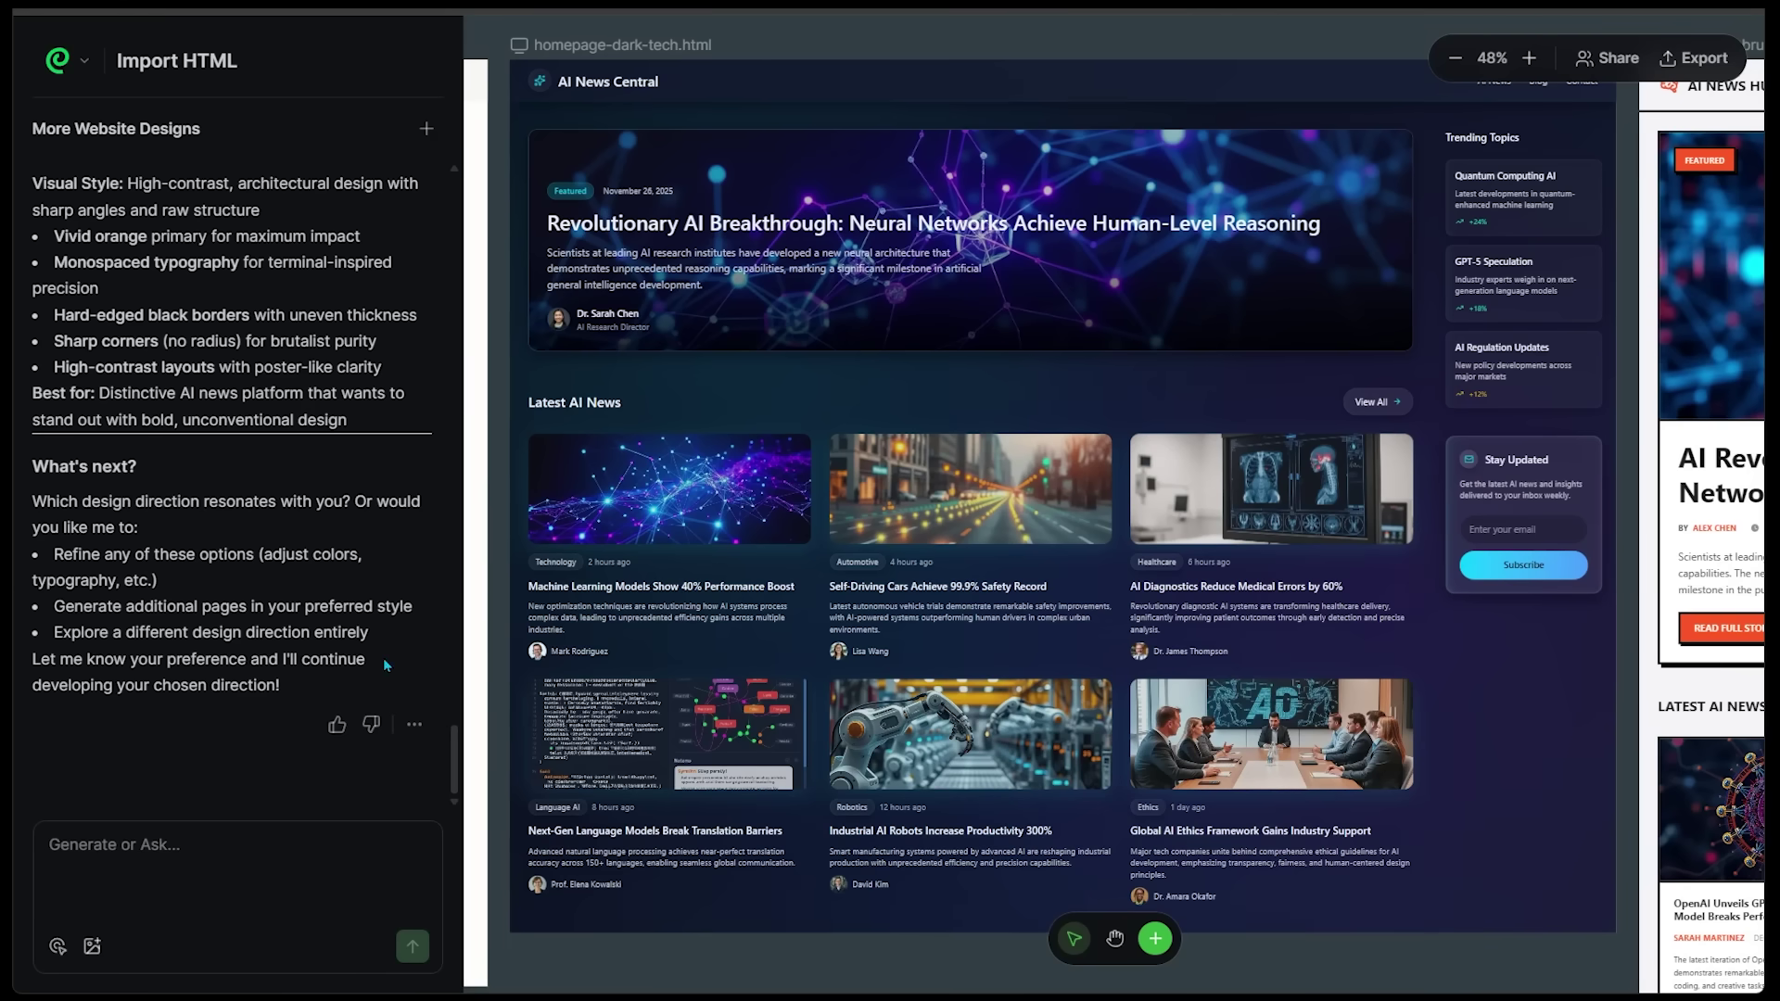
{"action": "left_click", "coordinate": [130, 851]}
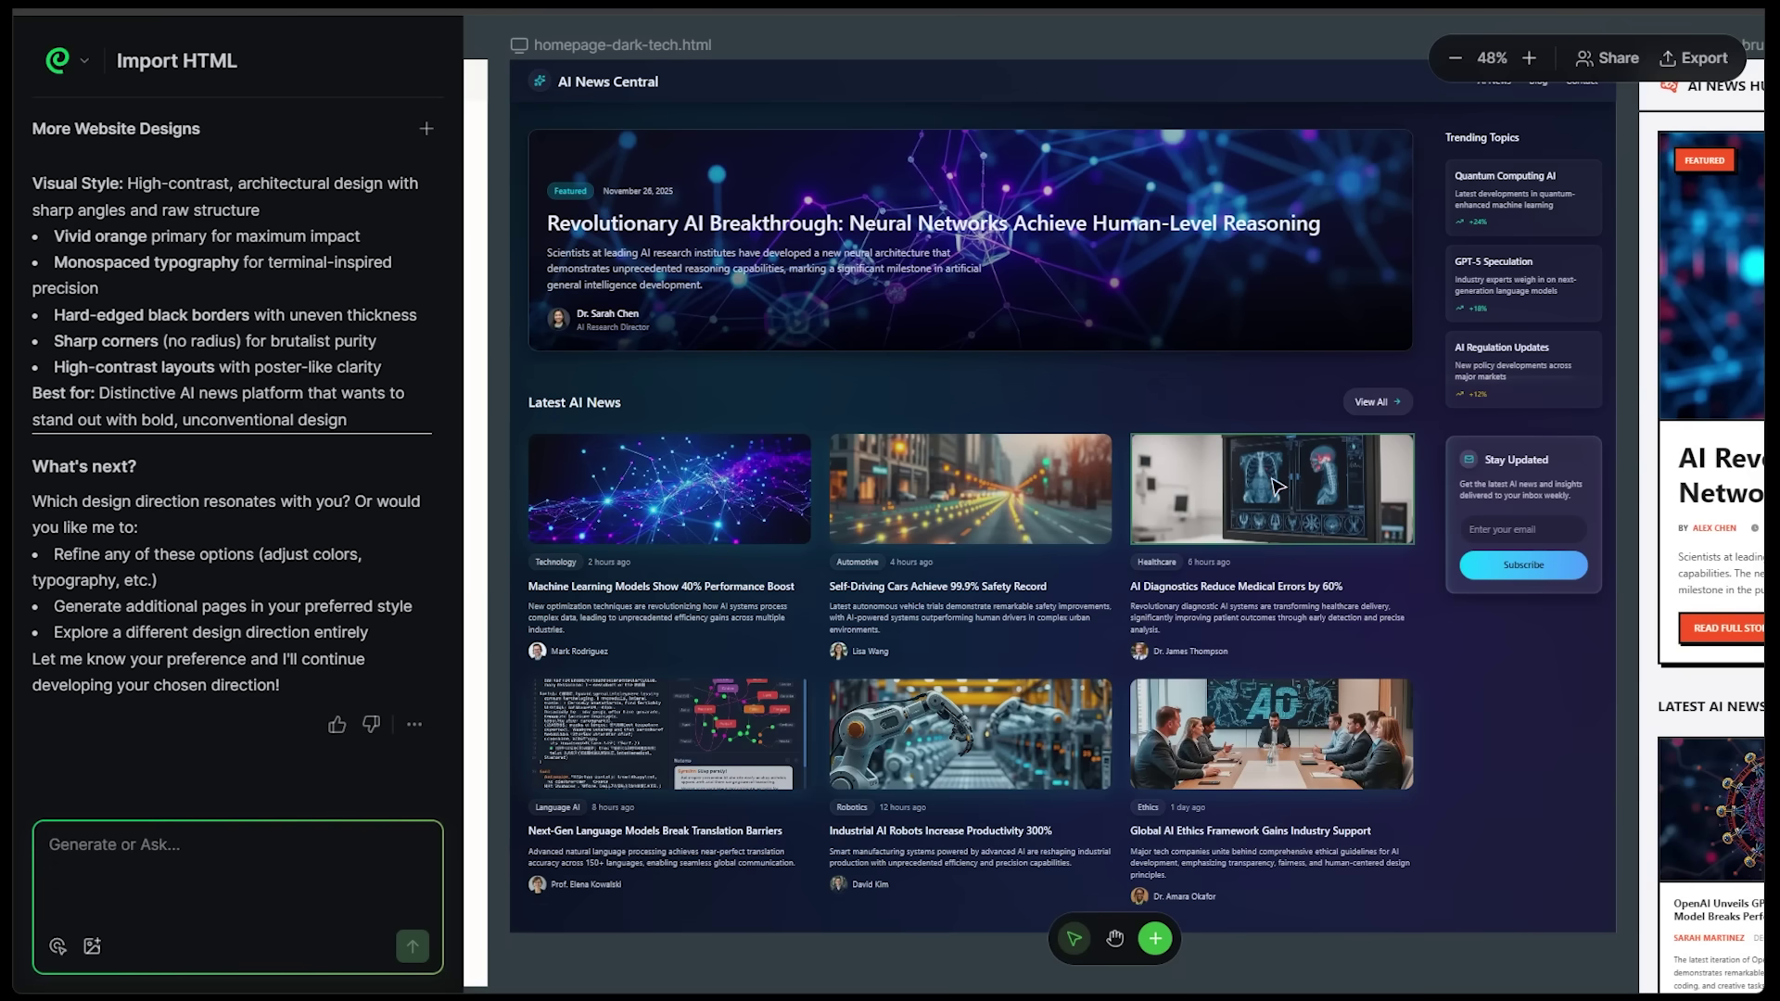
Step: Set the "Latest AI News" heading on homepage-dark-tech.html to the Inter font and increase its text size by four increments
{"action": "left_click", "coordinate": [579, 414]}
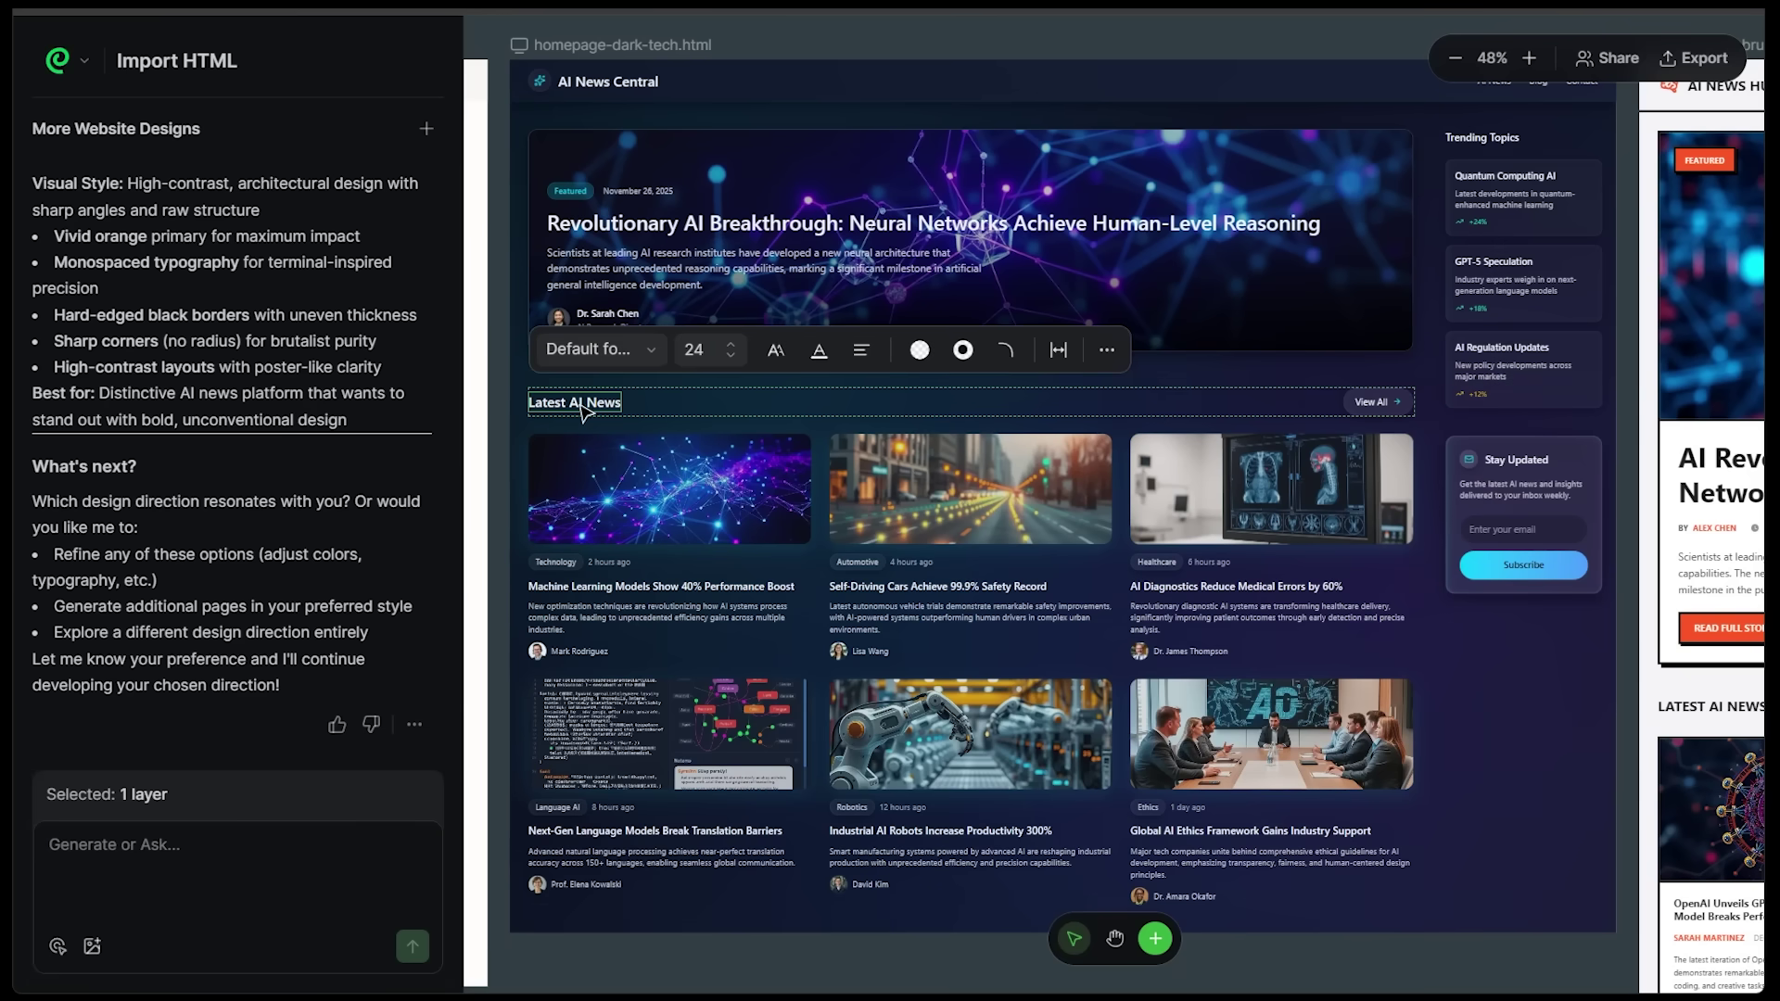
{"action": "left_click", "coordinate": [603, 350]}
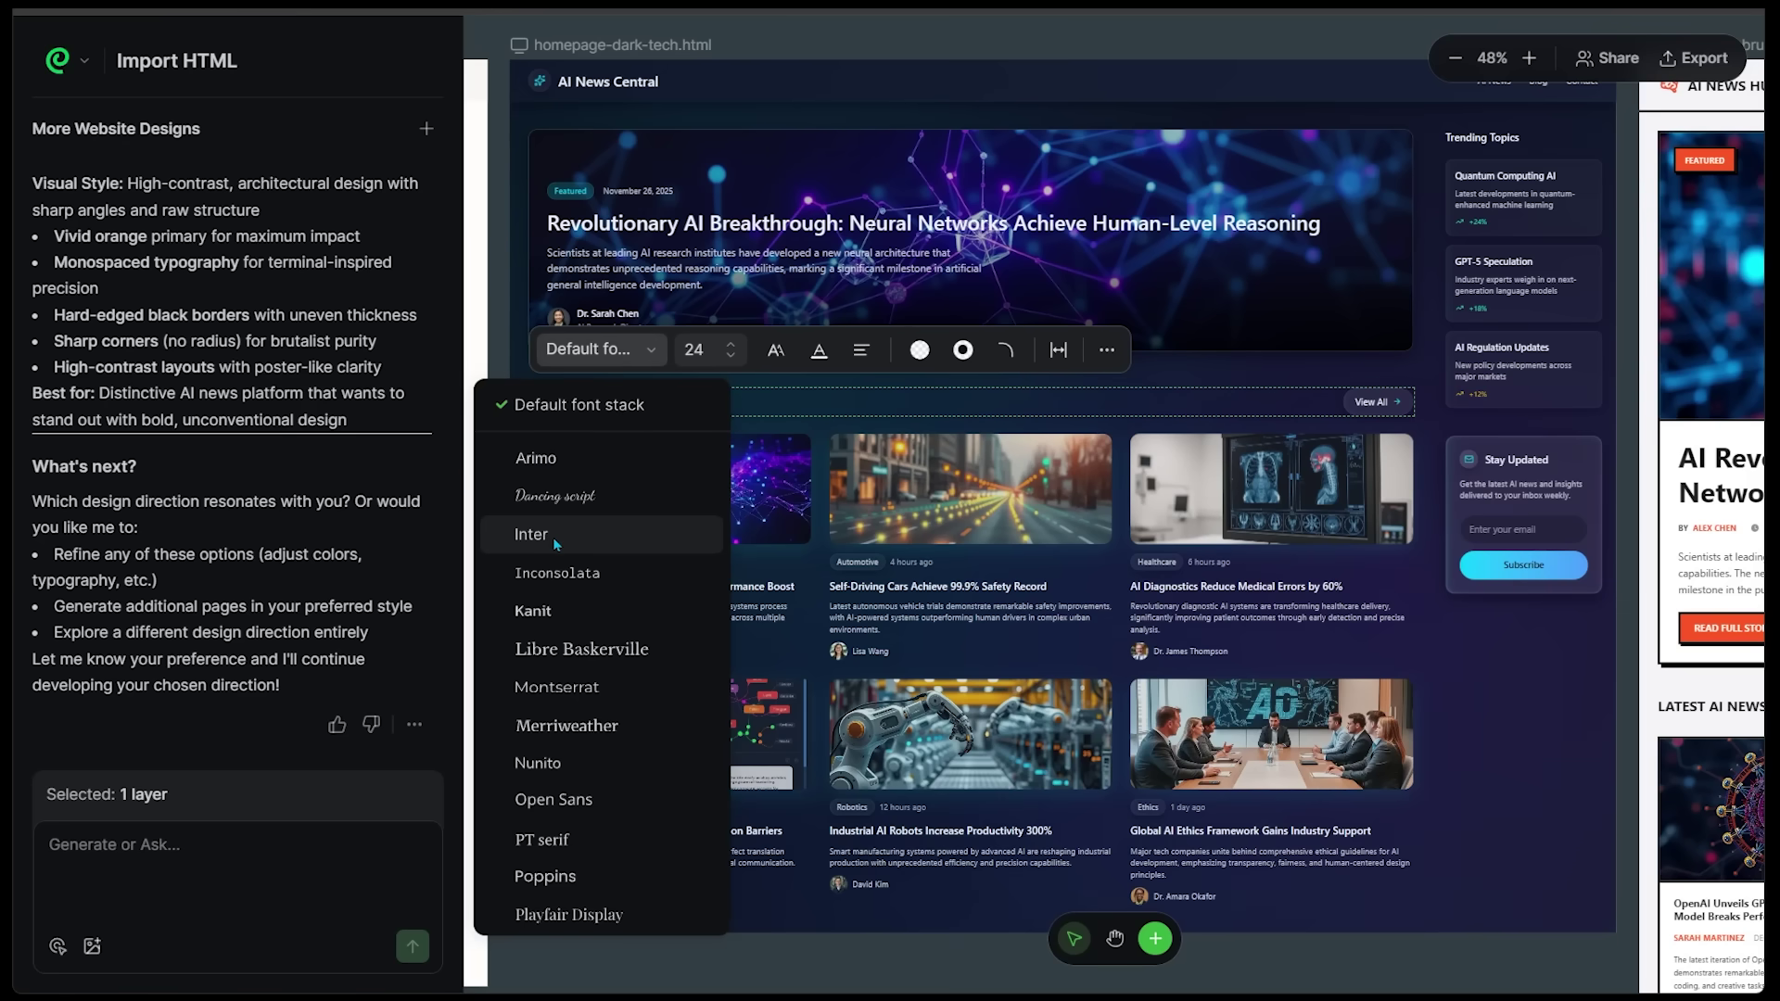
{"action": "left_click", "coordinate": [562, 538]}
{"action": "left_click", "coordinate": [733, 344]}
{"action": "left_click", "coordinate": [733, 344]}
{"action": "left_click", "coordinate": [733, 344]}
{"action": "left_click", "coordinate": [732, 344]}
{"action": "left_click", "coordinate": [733, 344]}
{"action": "left_click", "coordinate": [733, 344]}
{"action": "left_click", "coordinate": [733, 344]}
{"action": "left_click", "coordinate": [819, 346]}
Step: Open the corner radius setting of the featured article banner on homepage-dark-tech.html and leave it
{"action": "left_click", "coordinate": [719, 176]}
{"action": "left_click", "coordinate": [641, 93]}
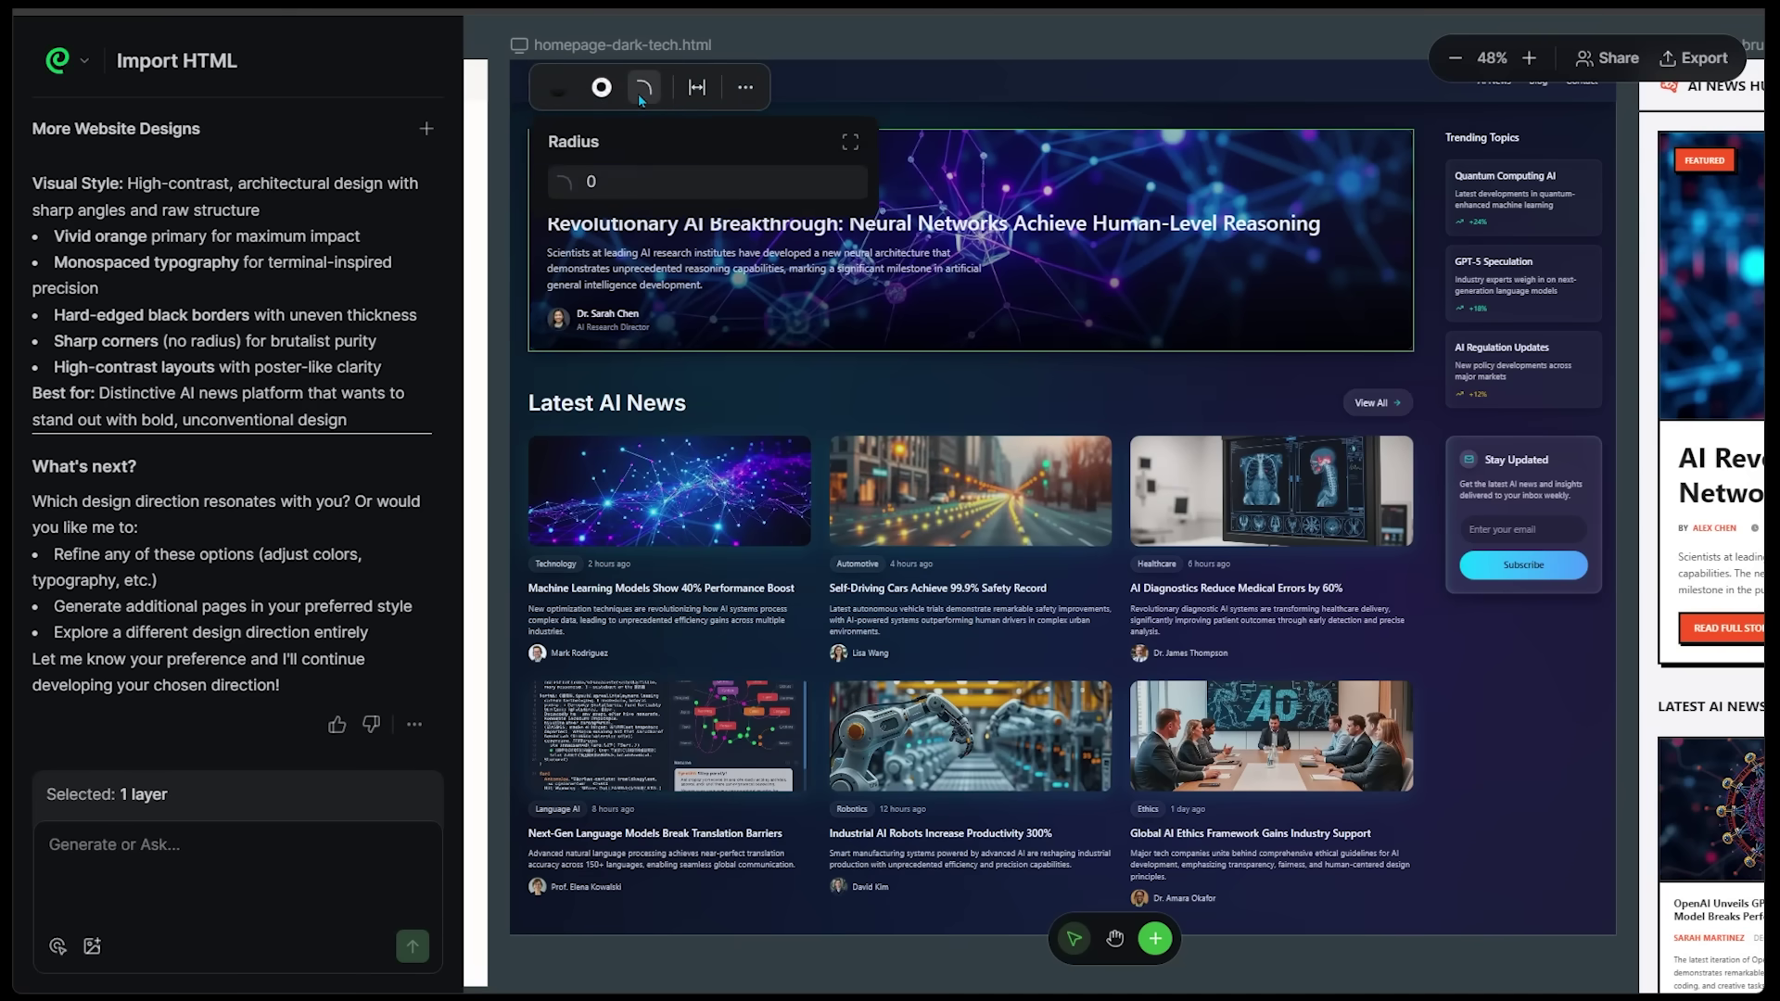
{"action": "left_click", "coordinate": [595, 180]}
{"action": "left_click", "coordinate": [521, 178]}
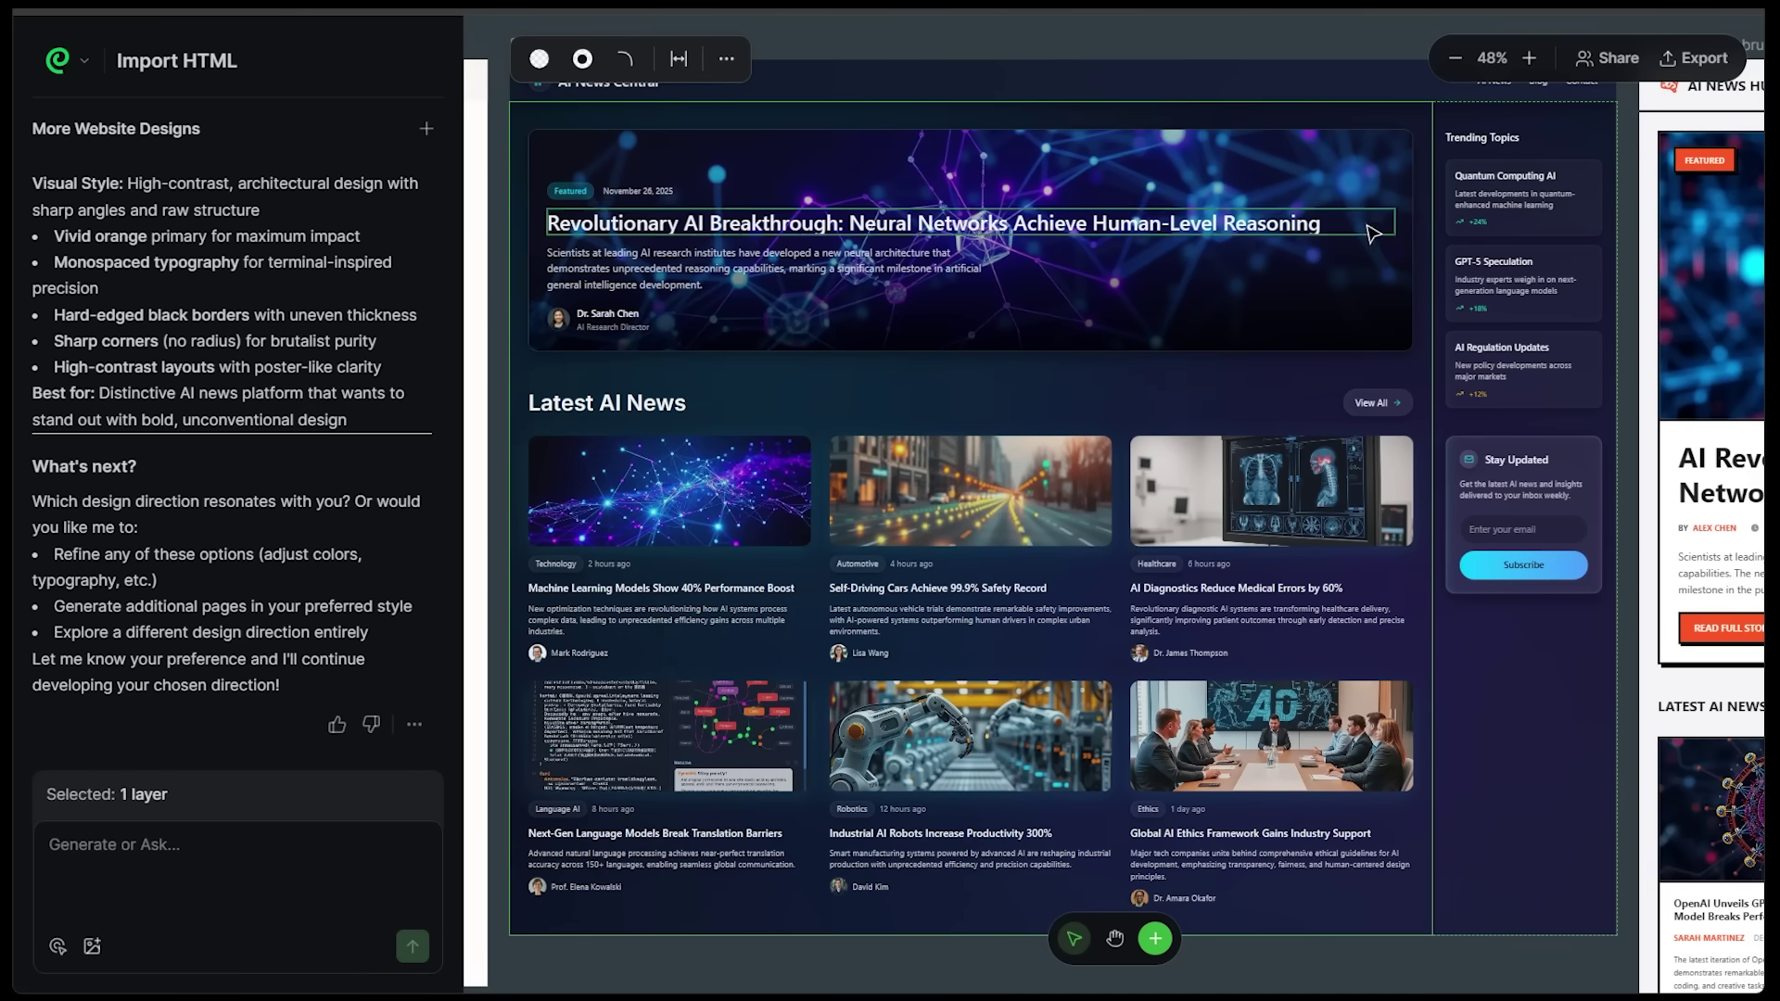